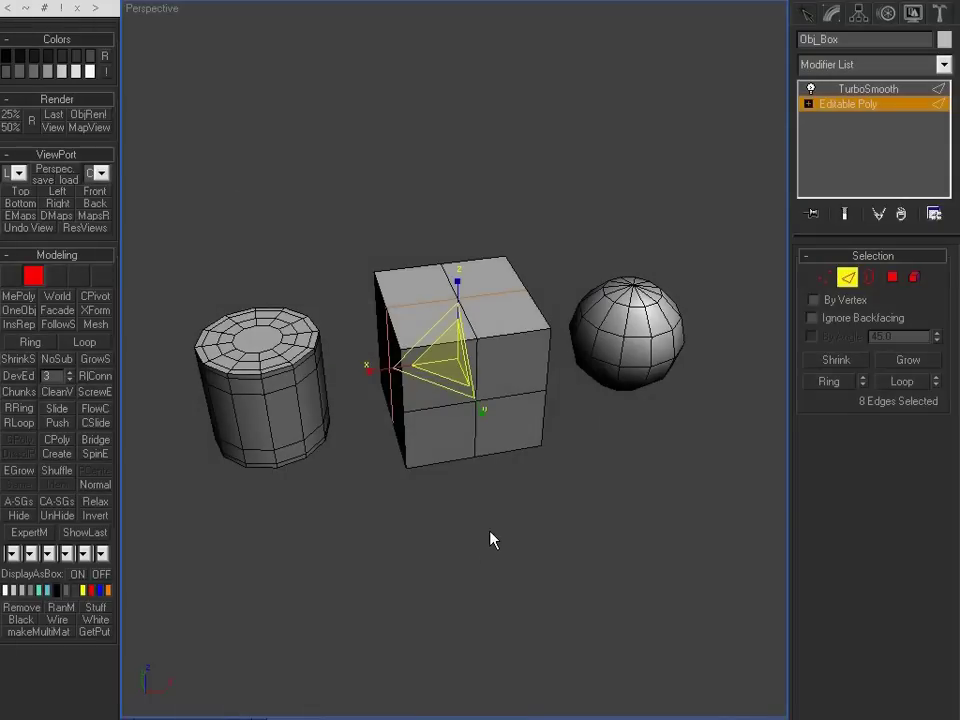
Step: Delete the box and sphere elements from the object, keeping only the cylinder
key(ctrl+b)
click(855, 104)
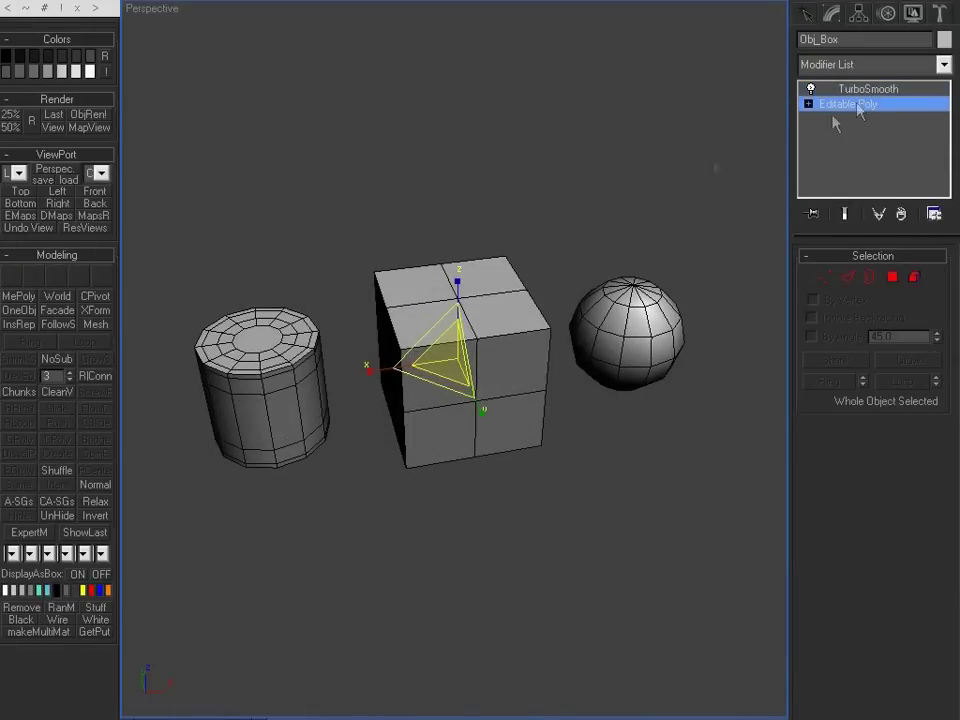
key(4)
drag(454, 179, 600, 330)
key(Delete)
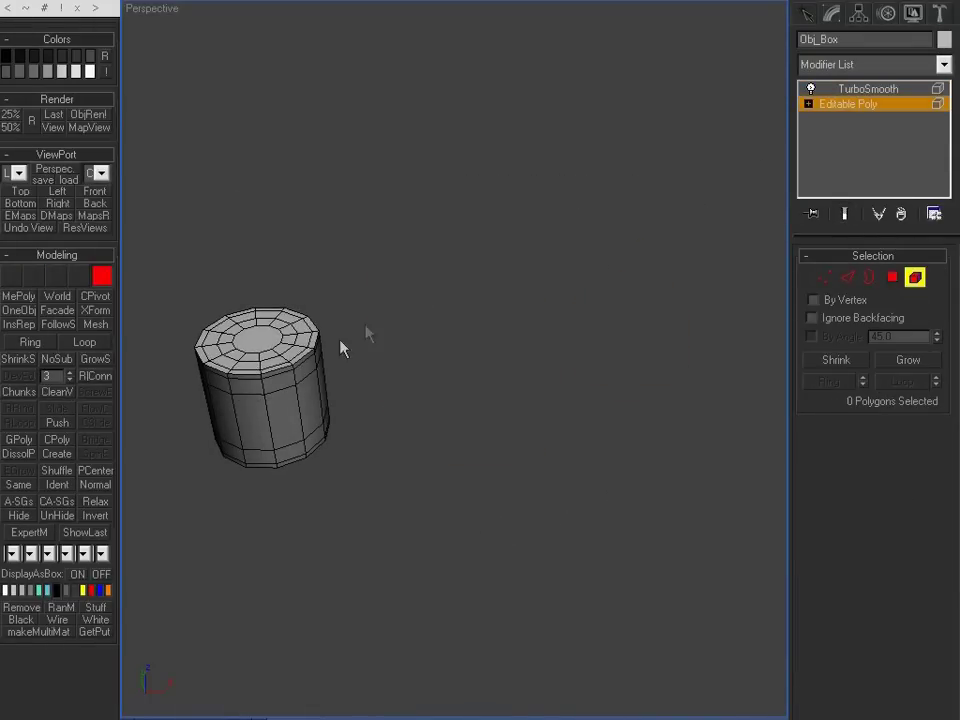
Step: Select the cylinder element and centre it on the world origin along the X axis
click(292, 360)
key(alt+w)
middle_click(326, 214)
key(w)
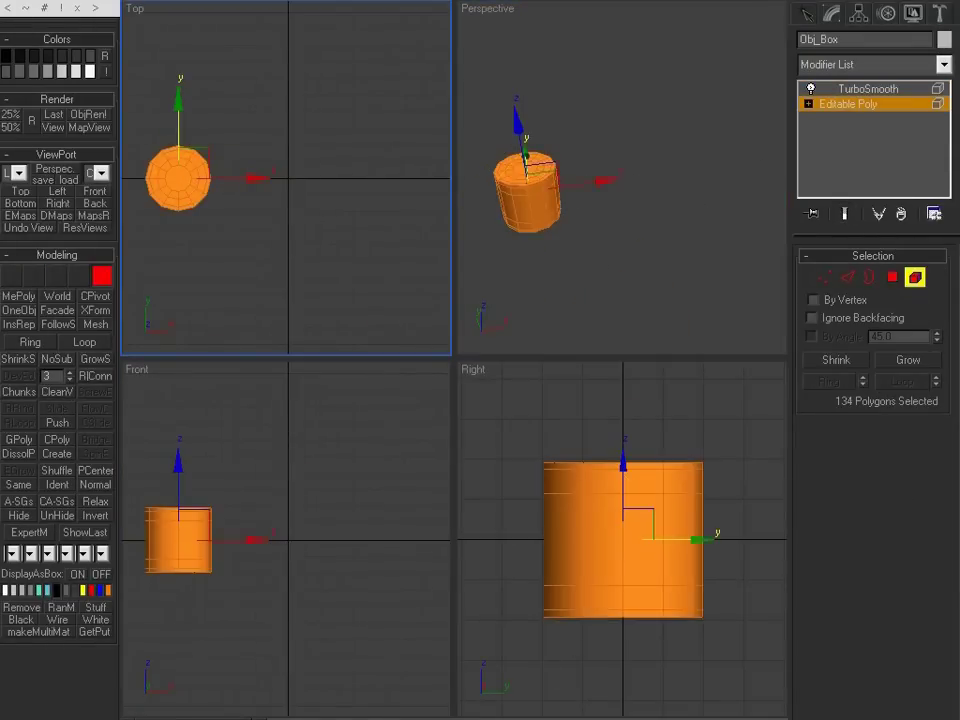
right_click(529, 718)
right_click(318, 488)
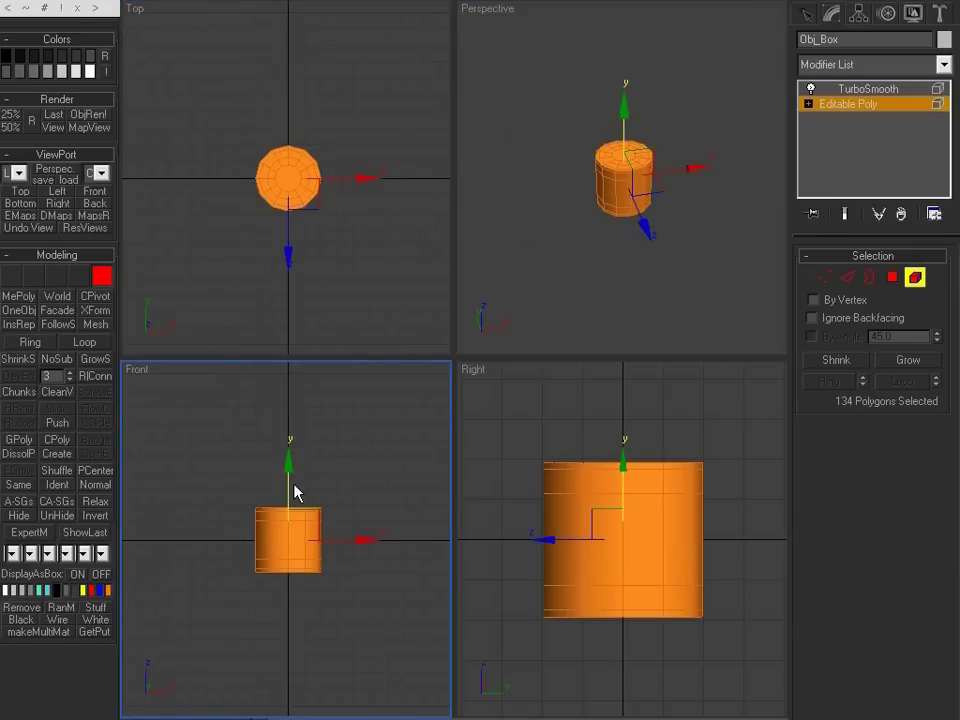
Step: Rotate the cylinder element 90 degrees about the X axis so one cap faces the front
right_click(595, 438)
key(e)
drag(645, 469, 564, 477)
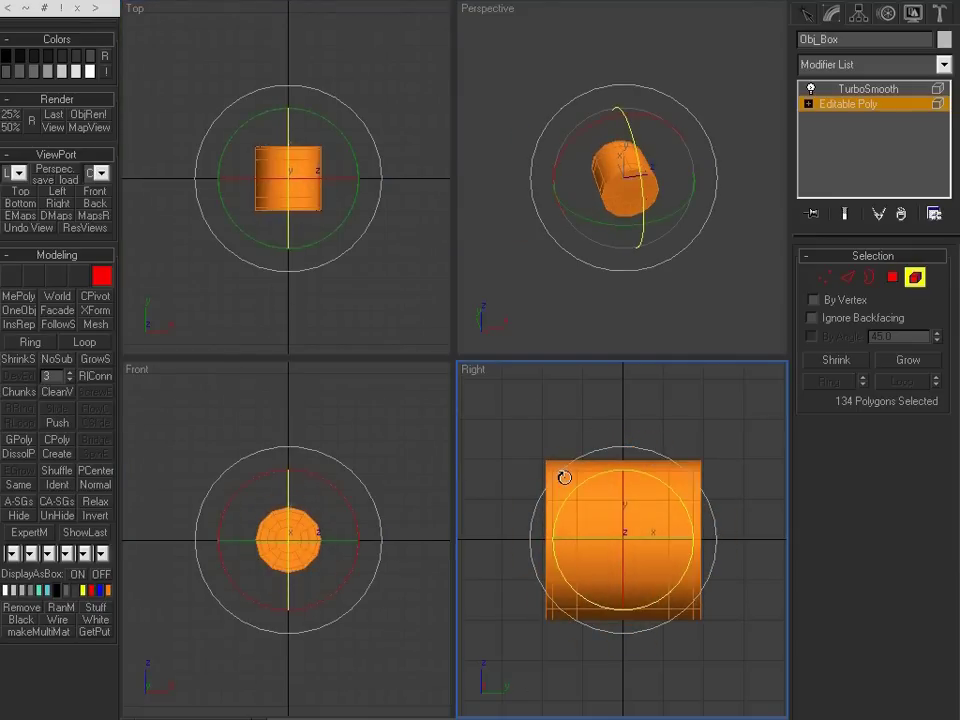
right_click(656, 199)
key(alt+w)
Step: Bevel the front cap's centre polygon inward repeatedly with 0 cm height, using outline amounts of -10.287 cm and -45.571 cm
key(4)
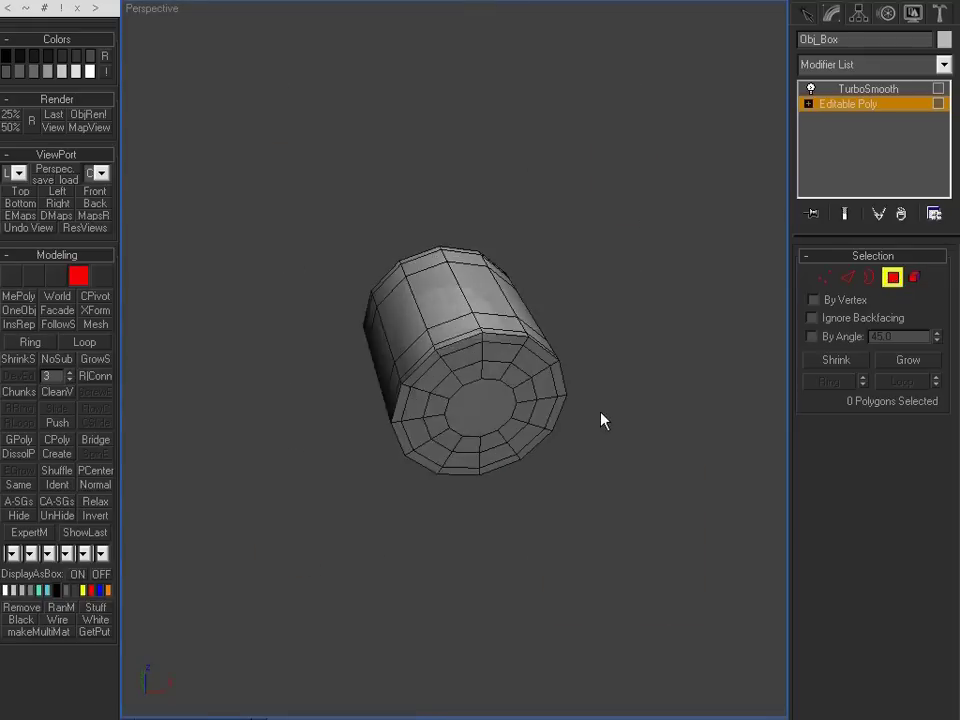
key(z)
click(523, 507)
alt+middle_drag(523, 507, 505, 440)
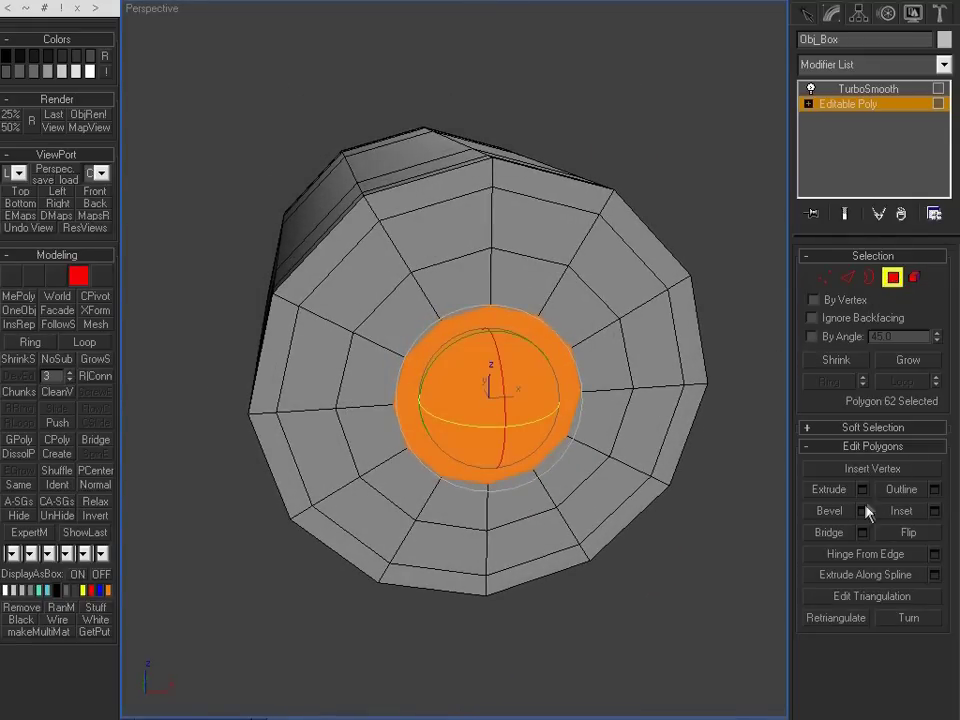
click(862, 511)
right_click(746, 163)
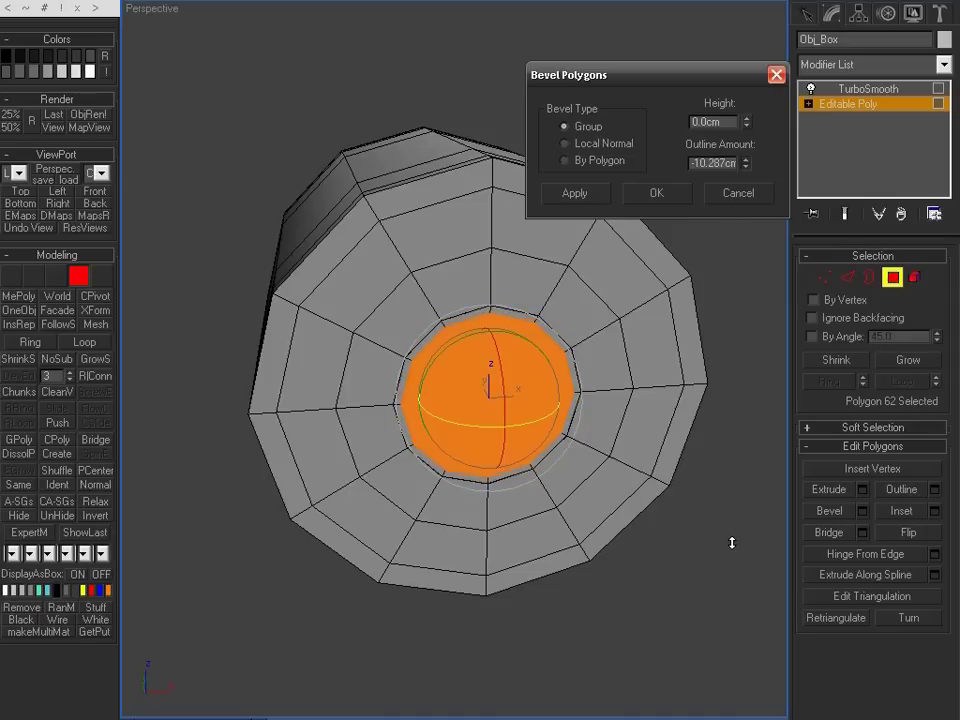
click(593, 190)
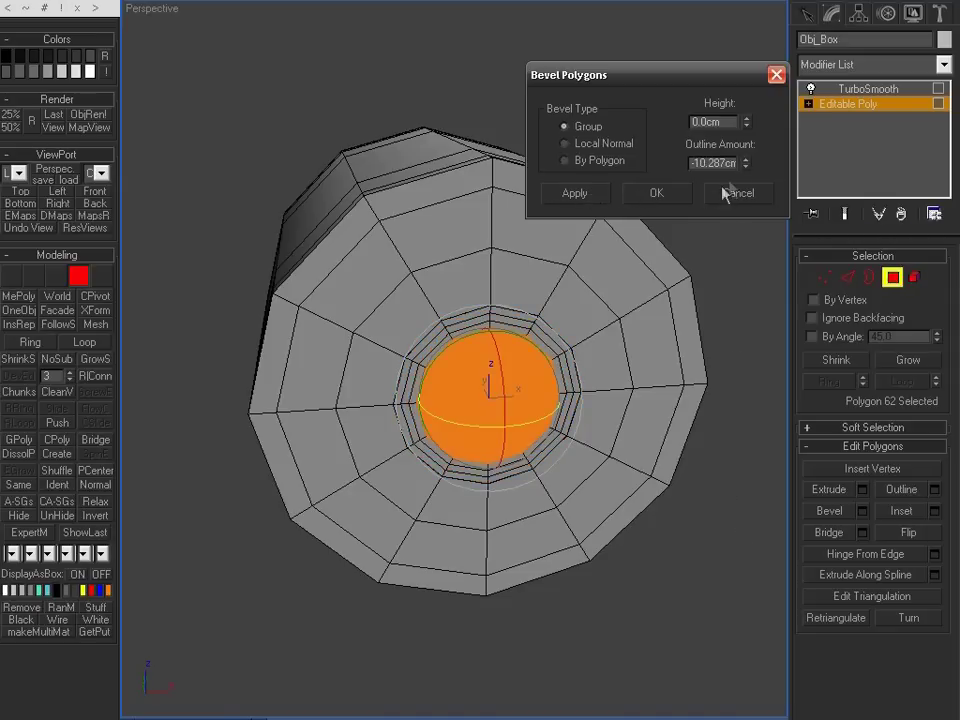
drag(746, 165, 767, 495)
click(587, 188)
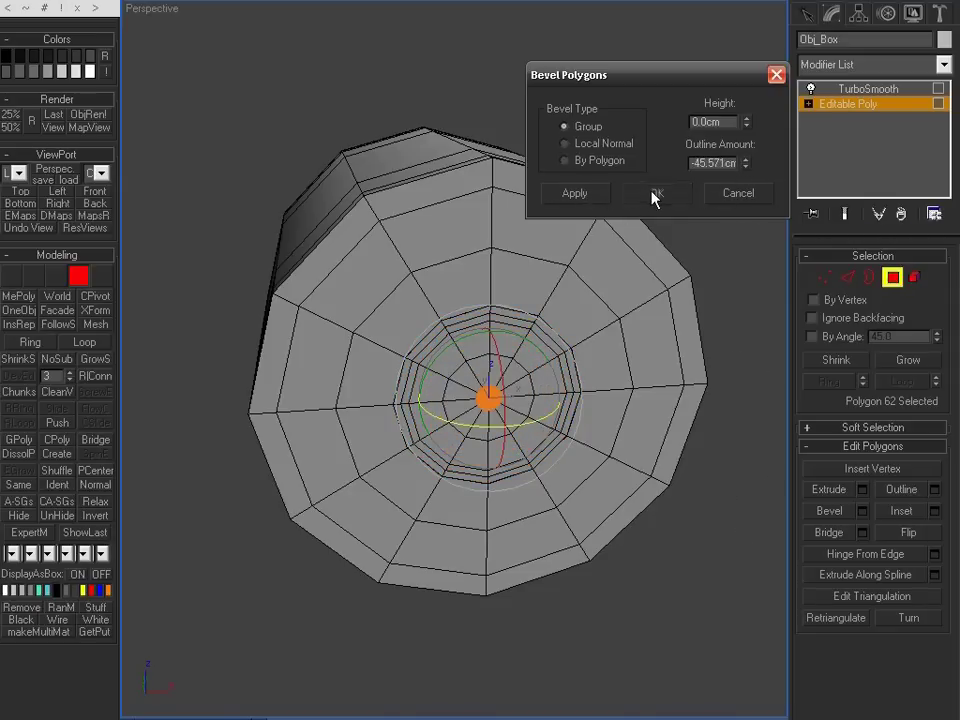
click(652, 197)
Step: Examine the smoothed front cap of the cylinder with the wireframe edges hidden
click(658, 154)
key(5)
click(636, 189)
click(659, 146)
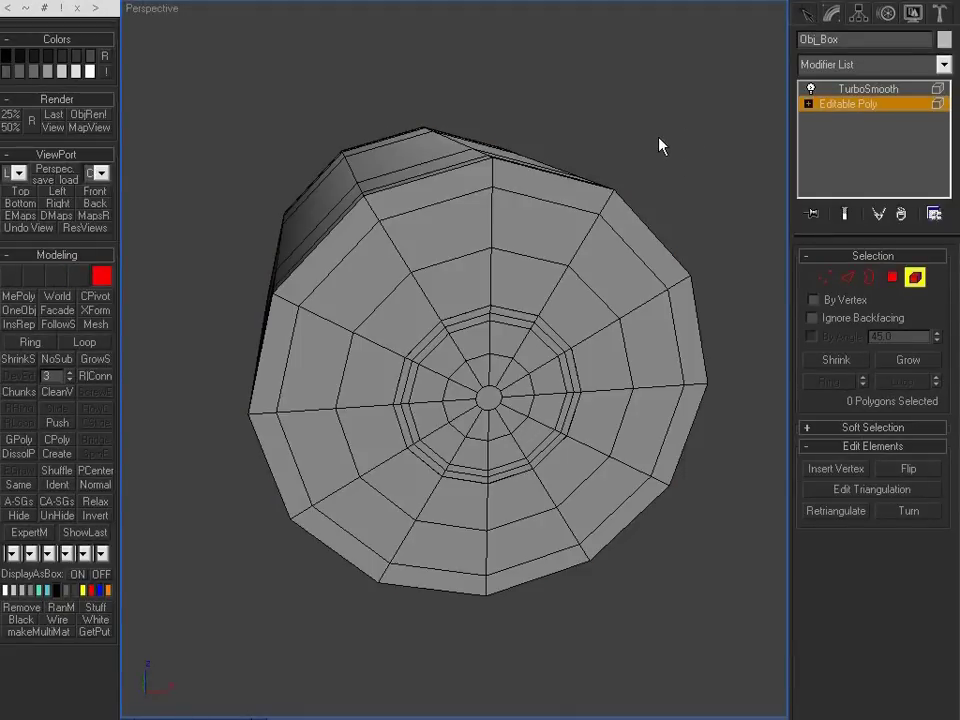
key(ctrl+q)
key(alt+w)
key(alt+w)
key(F4)
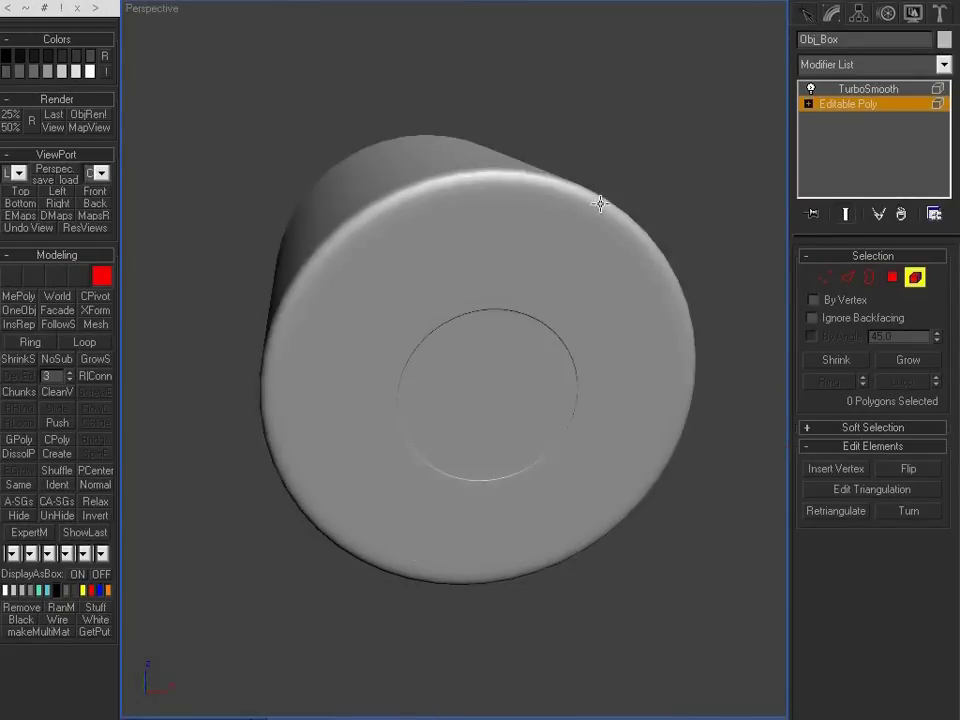
alt+middle_drag(600, 203, 504, 289)
scroll(542, 261, up, 3)
scroll(542, 261, down, 3)
key(ctrl+q)
key(F4)
scroll(504, 289, down, 3)
Step: Delete the polygons of the cylinder's rear half
key(4)
key(alt+w)
right_click(336, 172)
drag(186, 98, 350, 176)
key(Delete)
Step: Select the cap's centre polygon, grow the selection to 85 polygons and scale them down uniformly to about half size
right_click(681, 133)
key(alt+w)
middle_drag(657, 171, 461, 236)
scroll(475, 227, up, 3)
scroll(461, 236, up, 3)
click(481, 250)
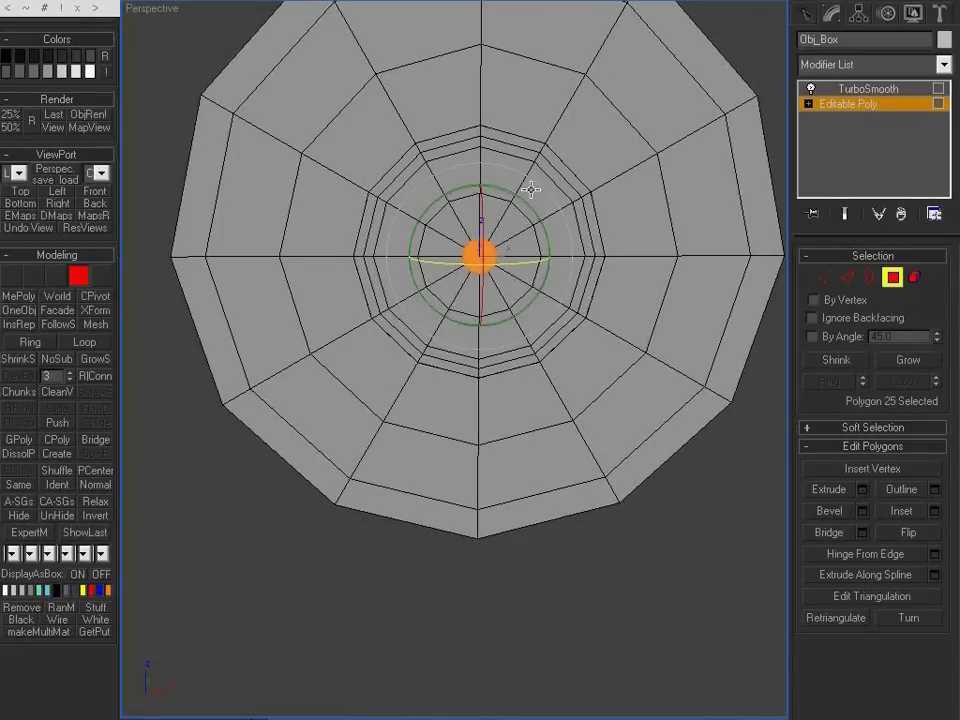
key(ctrl+Page_Up)
key(ctrl+Page_Up)
key(ctrl+Page_Up)
key(ctrl+Page_Up)
key(ctrl+Page_Up)
key(ctrl+Page_Up)
key(ctrl+Page_Up)
key(w)
key(r)
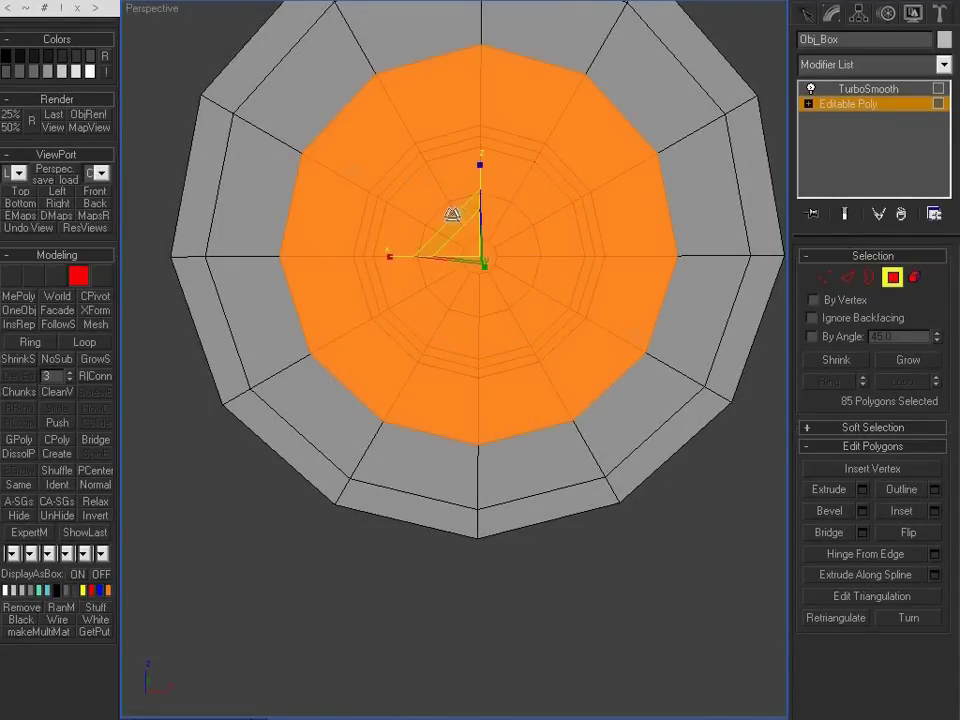
drag(452, 214, 474, 525)
click(609, 604)
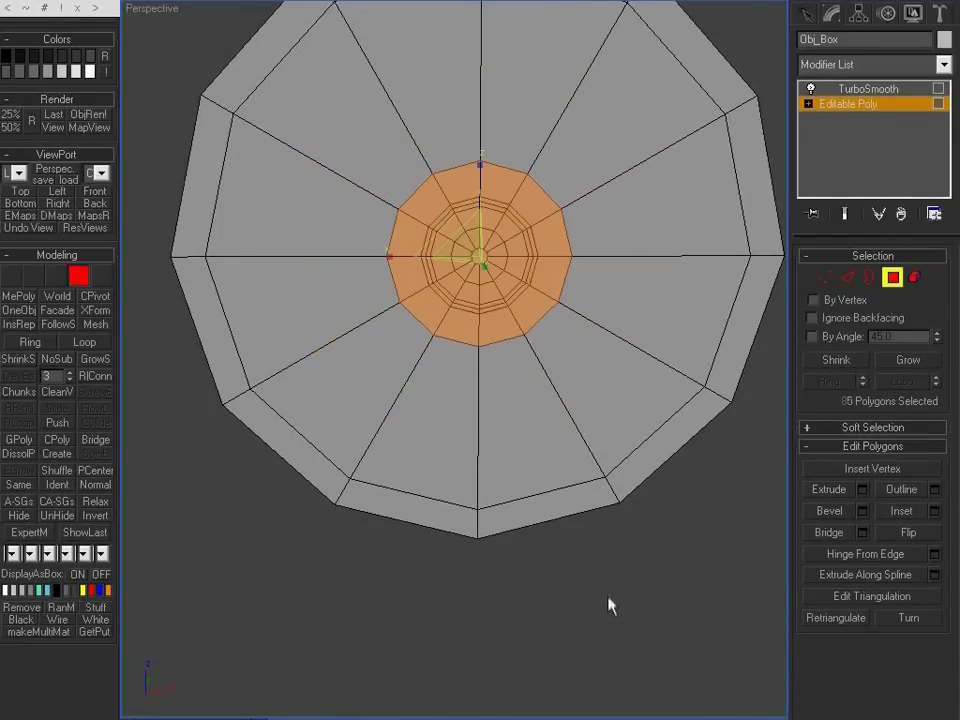
Step: Inspect the circular crease on the smoothed cap with the wireframe edges hidden
key(ctrl+e)
key(F4)
scroll(518, 299, up, 2)
middle_drag(518, 299, 547, 305)
scroll(544, 289, up, 3)
middle_drag(440, 210, 514, 300)
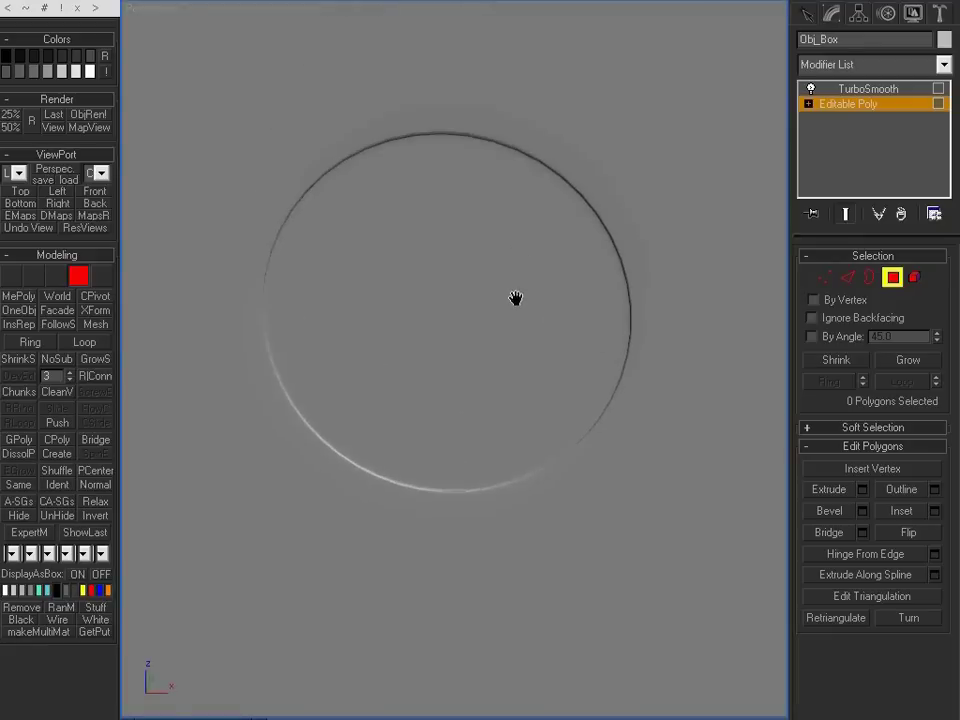
key(F4)
scroll(456, 321, up, 3)
Step: Grow the centre selection to 49 polygons and push them slightly into the cap to form a shallow recess
key(ctrl+Page_Up)
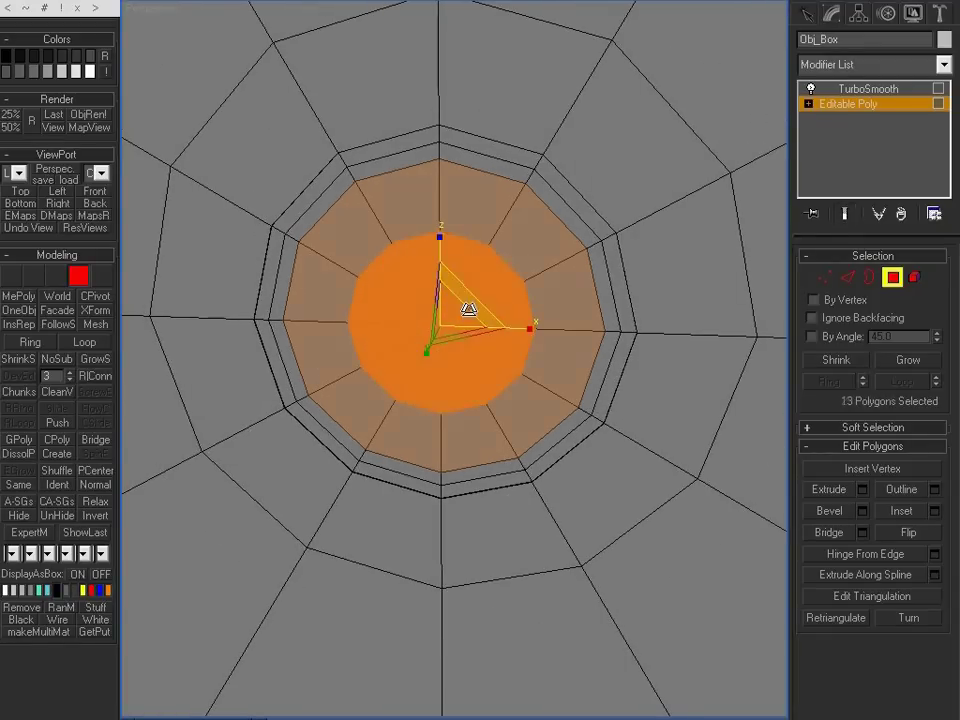
scroll(465, 314, up, 3)
key(ctrl+Page_Down)
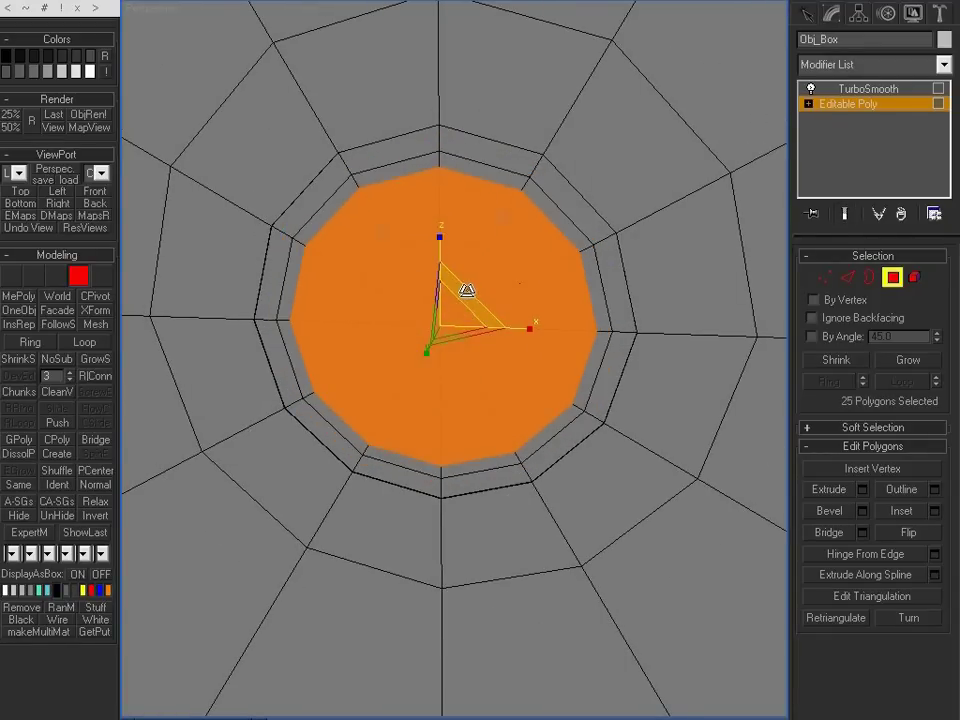
key(ctrl+Page_Up)
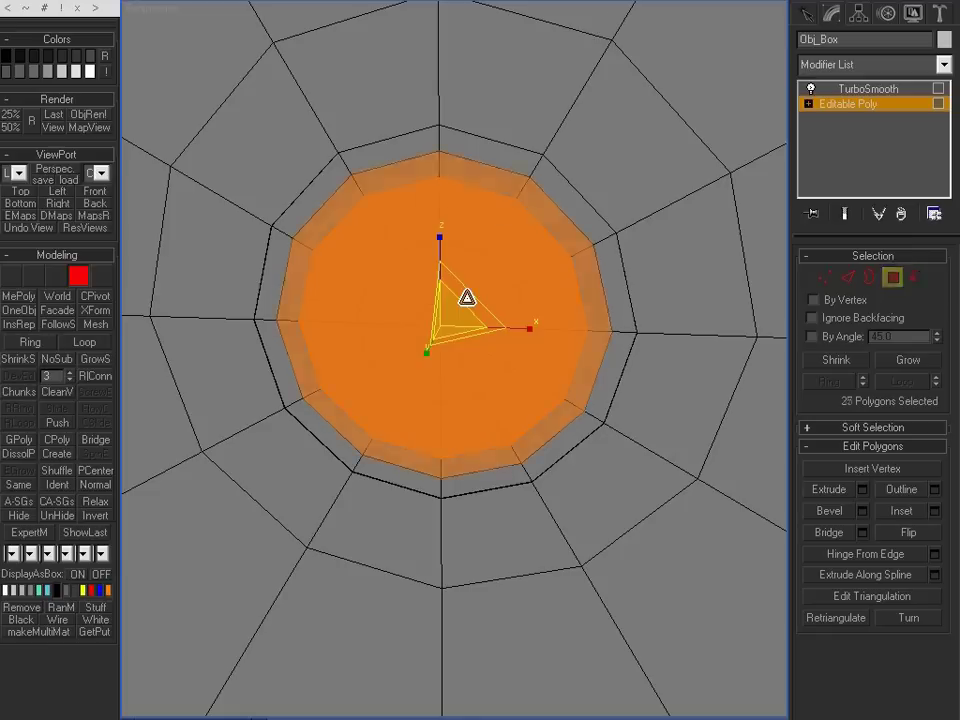
key(ctrl+Page_Up)
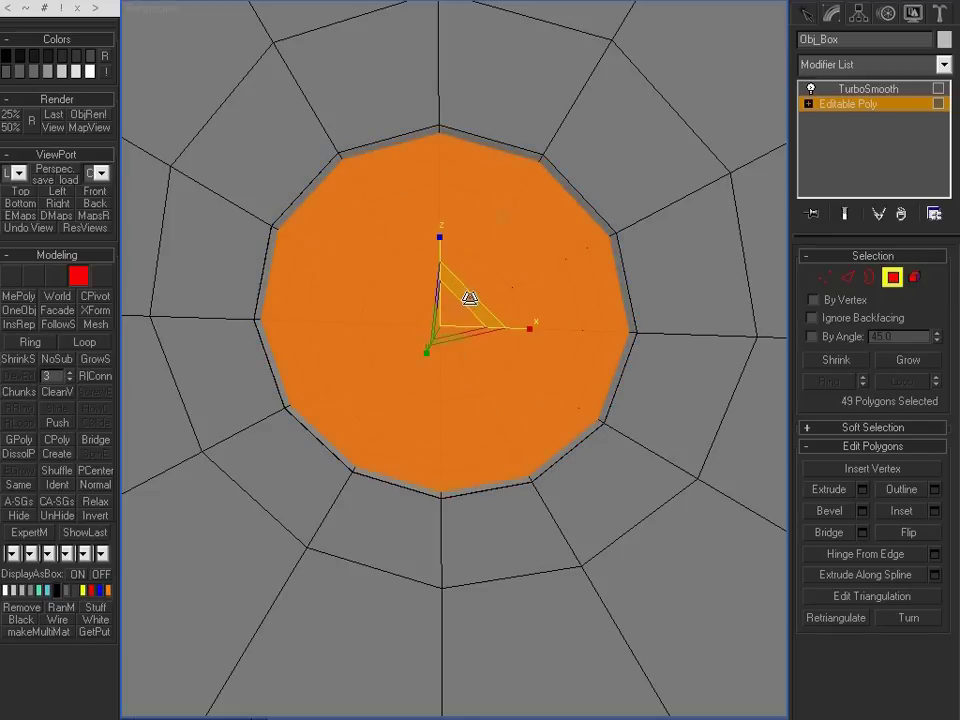
alt+middle_drag(469, 298, 469, 255)
scroll(469, 255, down, 5)
key(F4)
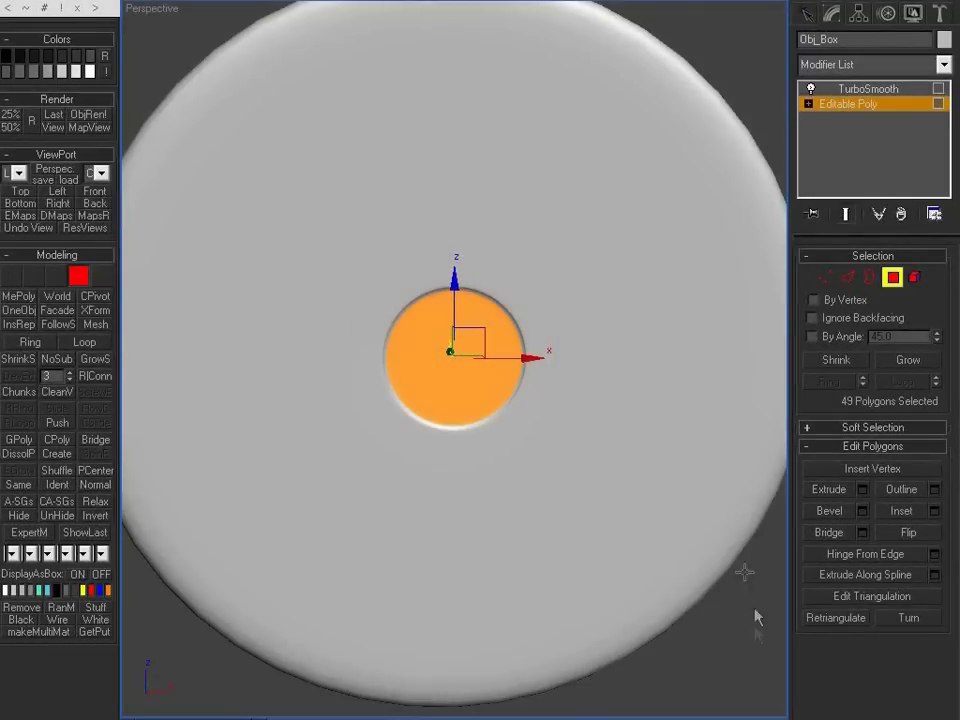
Step: Select the 37 central polygons of the recess and bevel them outward with a height of about 1.5 cm and 0 cm outline
scroll(625, 403, up, 3)
alt+middle_drag(625, 403, 510, 334)
scroll(583, 379, down, 3)
scroll(510, 334, up, 1)
key(F4)
scroll(508, 333, up, 3)
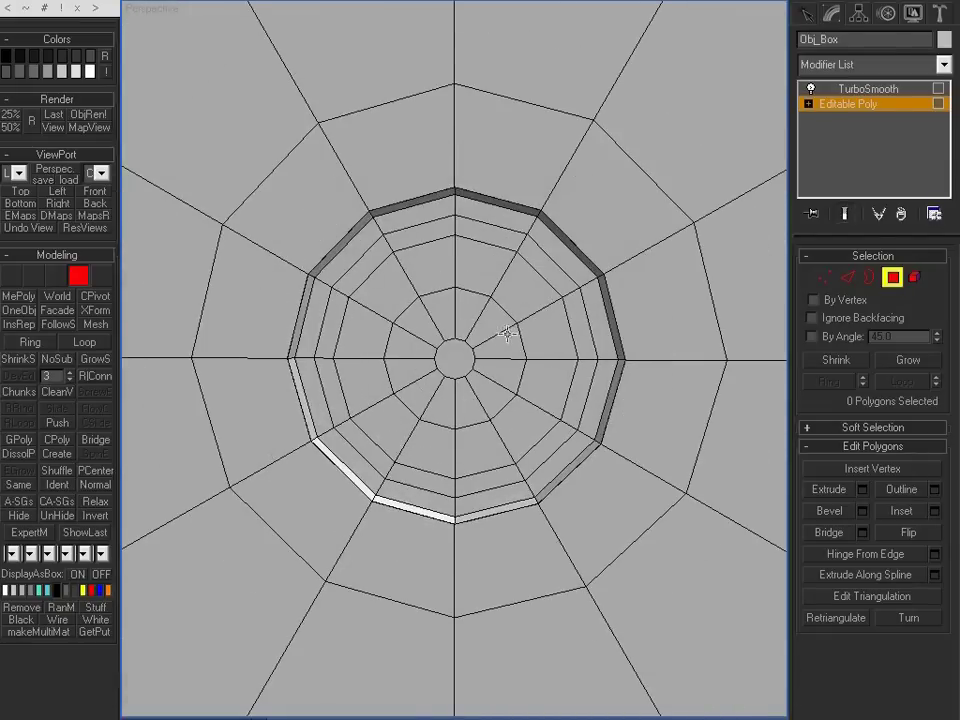
key(ctrl+Page_Up)
key(ctrl+Page_Up)
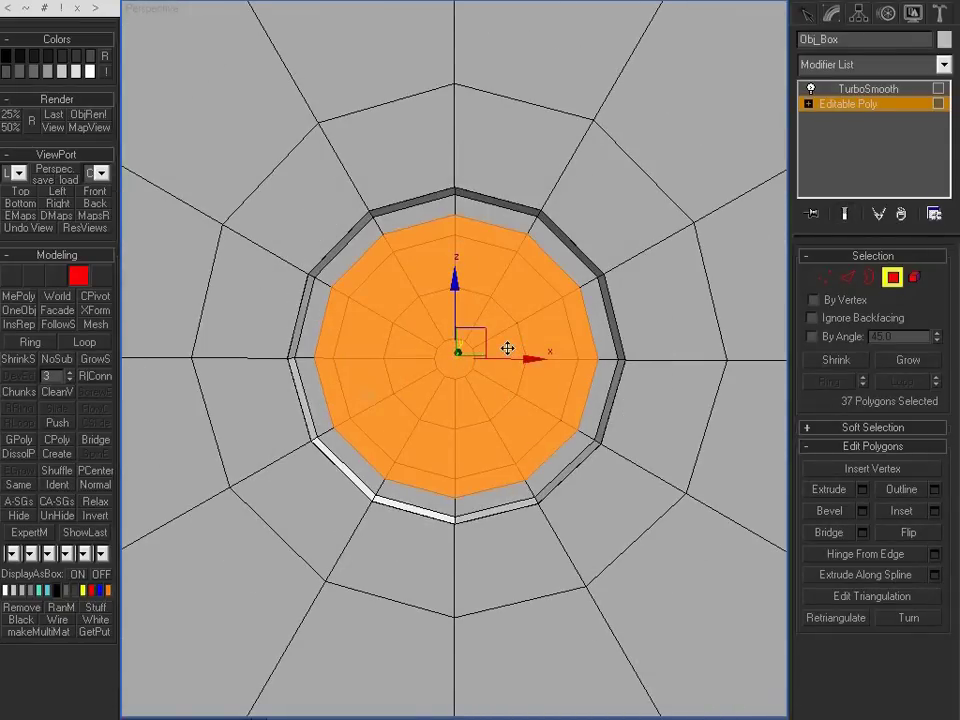
alt+middle_drag(383, 308, 310, 330)
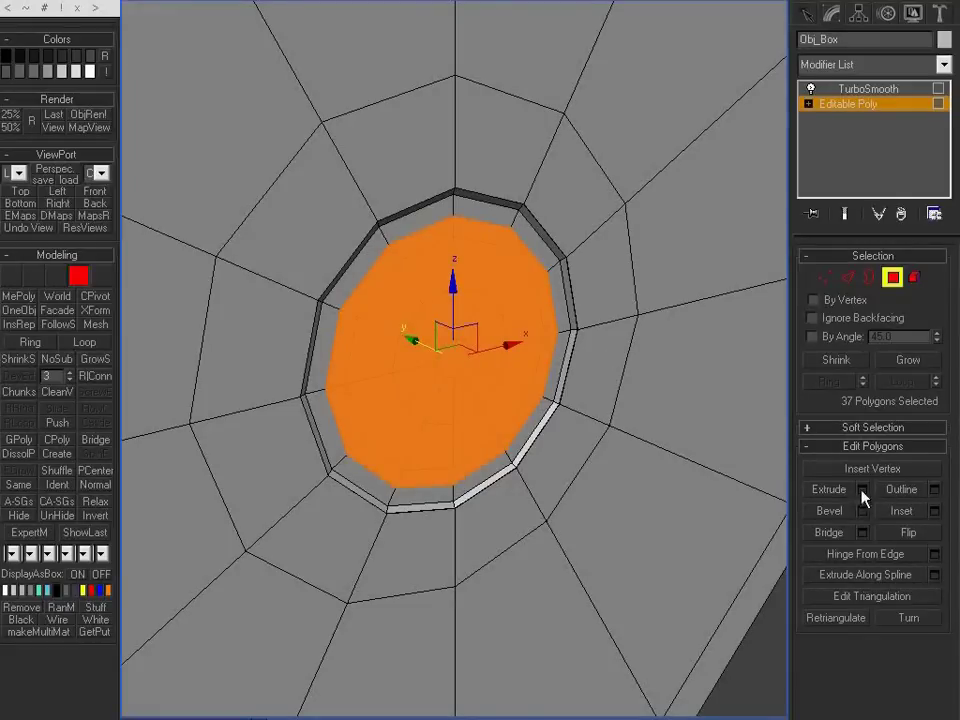
click(862, 511)
right_click(746, 163)
drag(747, 120, 748, 65)
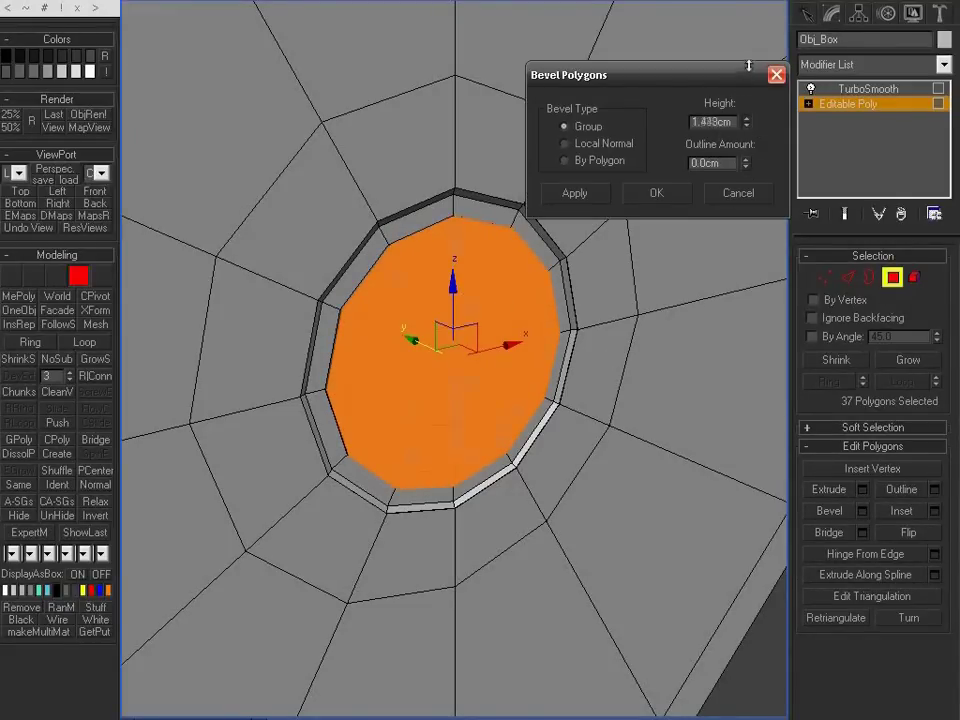
click(657, 196)
Step: Grow the selection to 61 polygons, scale it up uniformly to fill the recess and stretch it along the Y axis
key(ctrl+Page_Up)
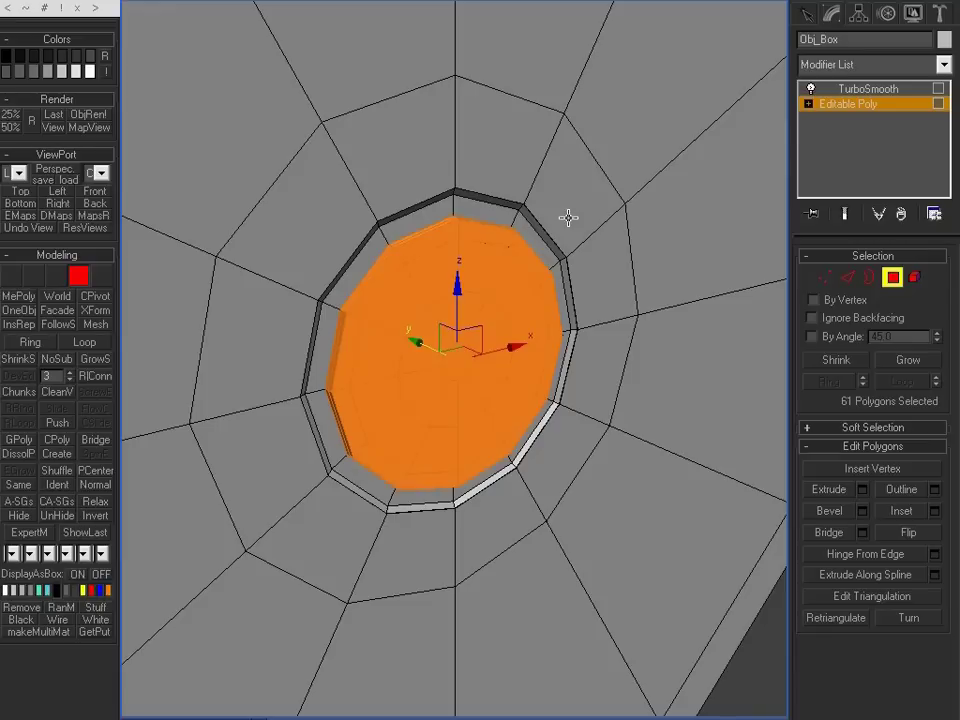
key(r)
drag(433, 326, 425, 321)
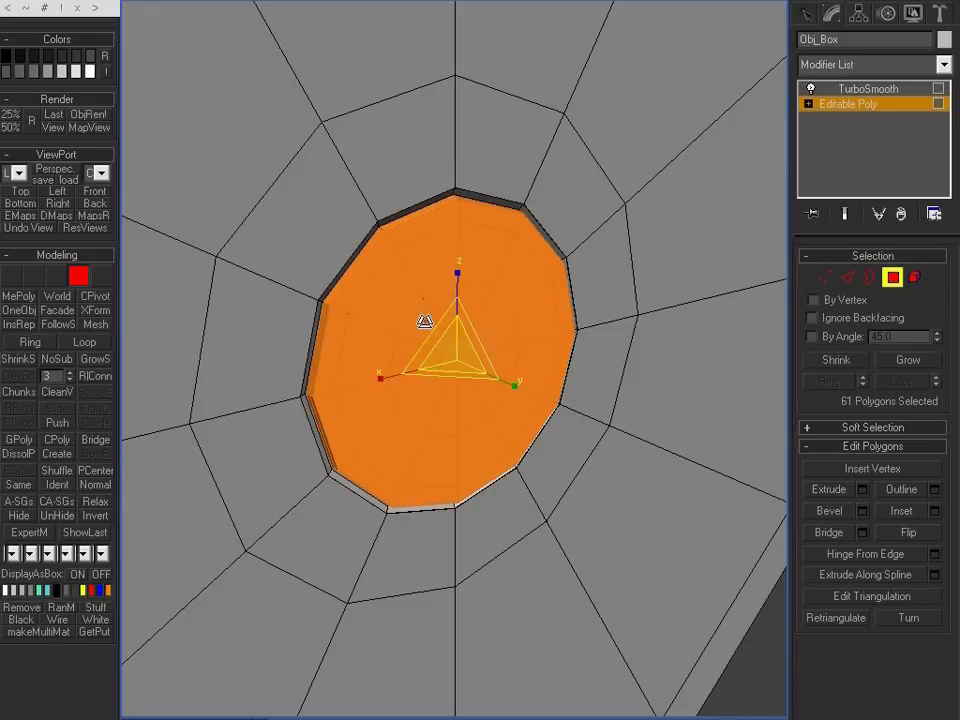
drag(514, 385, 615, 446)
key(ctrl+e)
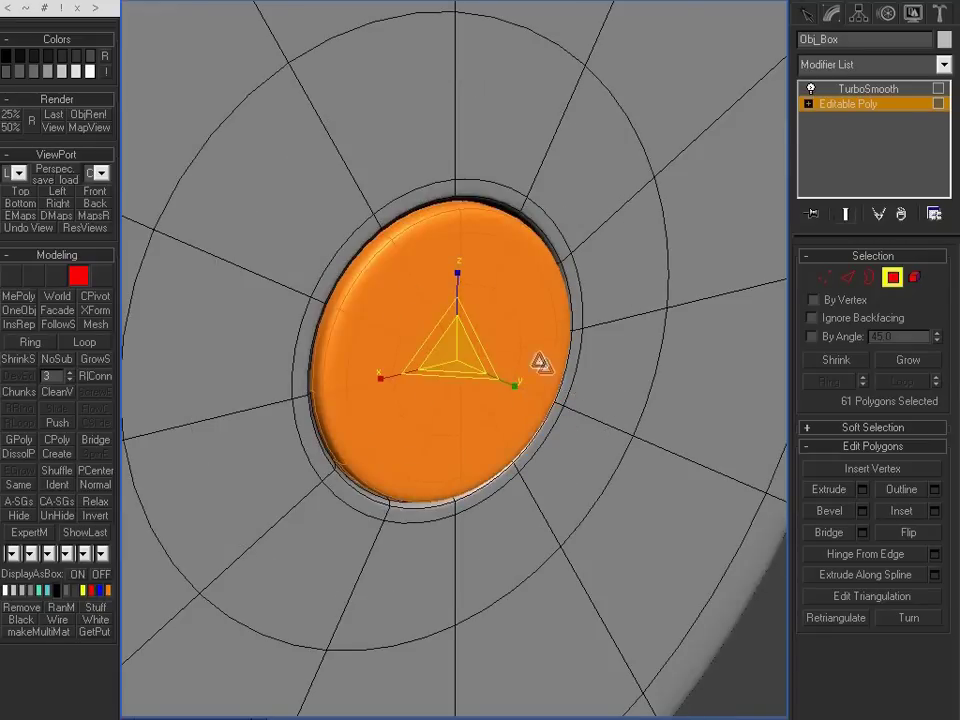
Step: Move the raised disc slightly along the Y axis relative to the cap and deselect it
scroll(540, 364, down, 3)
key(w)
alt+middle_drag(393, 318, 427, 320)
drag(413, 347, 424, 349)
mouse_move(496, 345)
alt+middle_down()
mouse_move(454, 343)
mouse_move(505, 343)
alt+middle_up()
click(645, 389)
Step: Select the 12-edge loop at the rim of the recess and scale it slightly outward
alt+middle_drag(645, 389, 536, 311)
key(F4)
key(F4)
scroll(511, 292, up, 2)
key(ctrl+q)
key(2)
scroll(611, 298, up, 2)
double_click(534, 308)
key(ctrl+BackSpace)
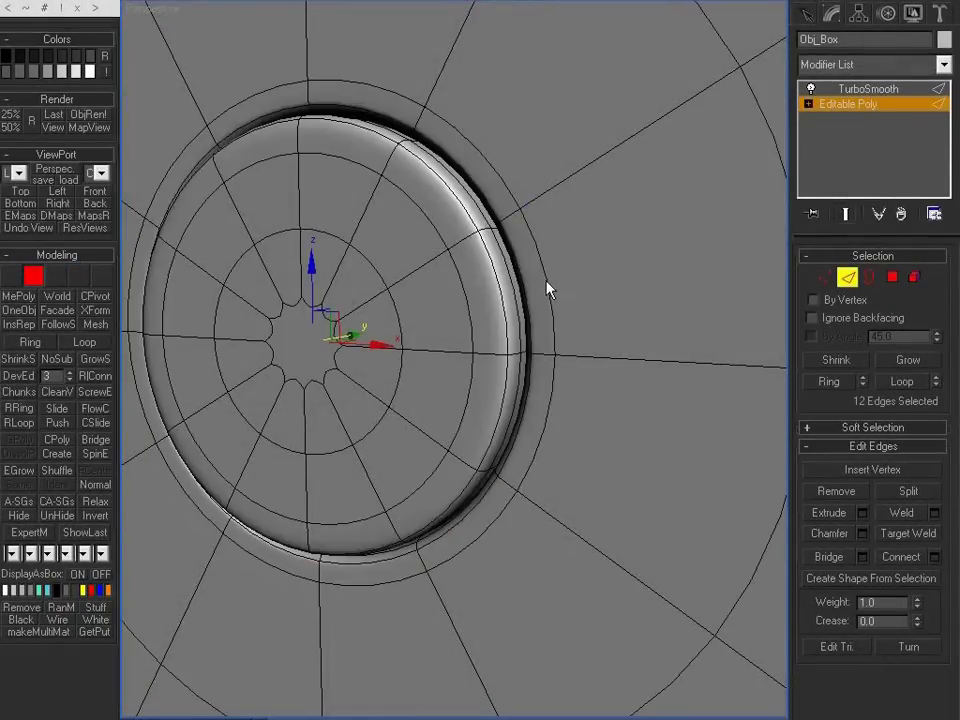
scroll(500, 288, up, 2)
scroll(494, 285, down, 3)
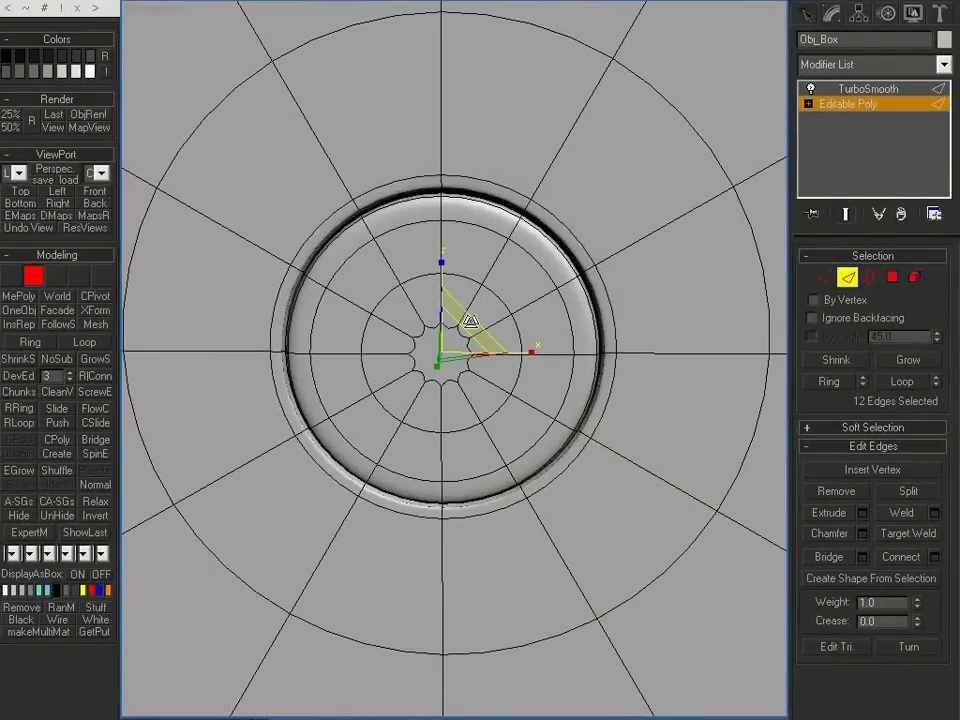
Step: Set the TurboSmooth modifier's iterations to 3
click(868, 89)
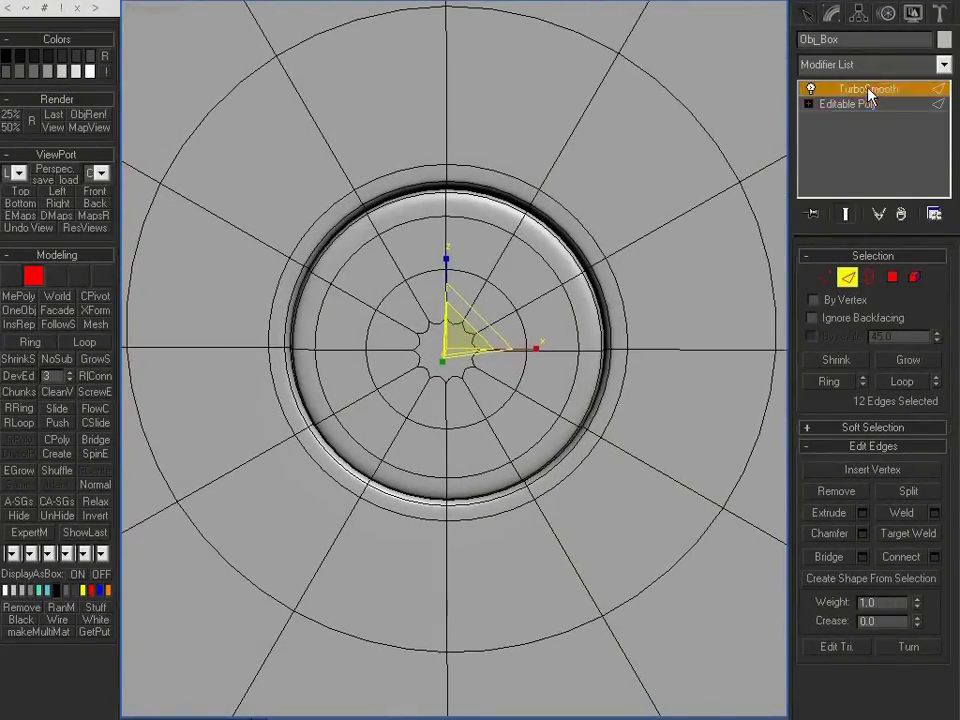
click(933, 283)
alt+middle_drag(680, 270, 452, 226)
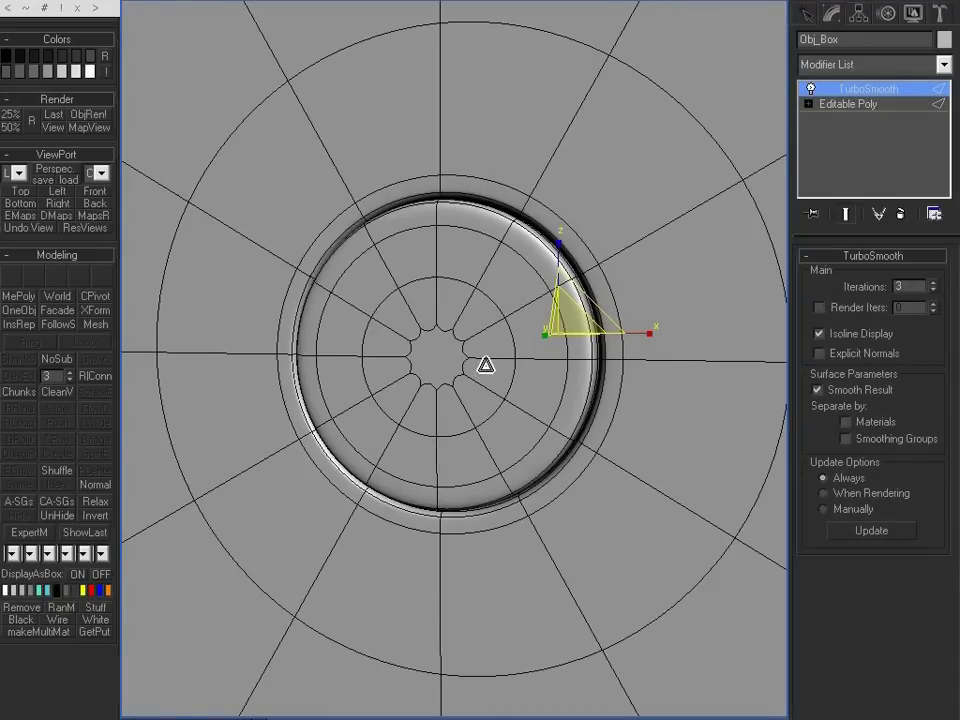
scroll(470, 362, up, 3)
Step: Select the disc's 25 central polygons in the Editable Poly and move them slightly inward along the Y axis
click(884, 104)
key(4)
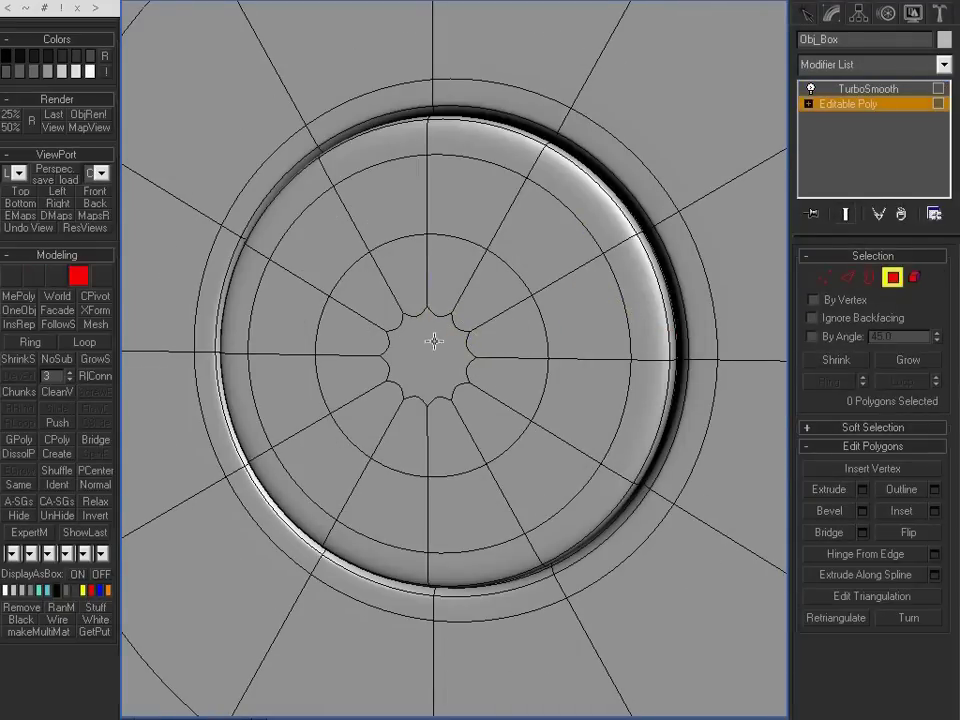
click(435, 341)
key(ctrl+Page_Up)
key(ctrl+Page_Up)
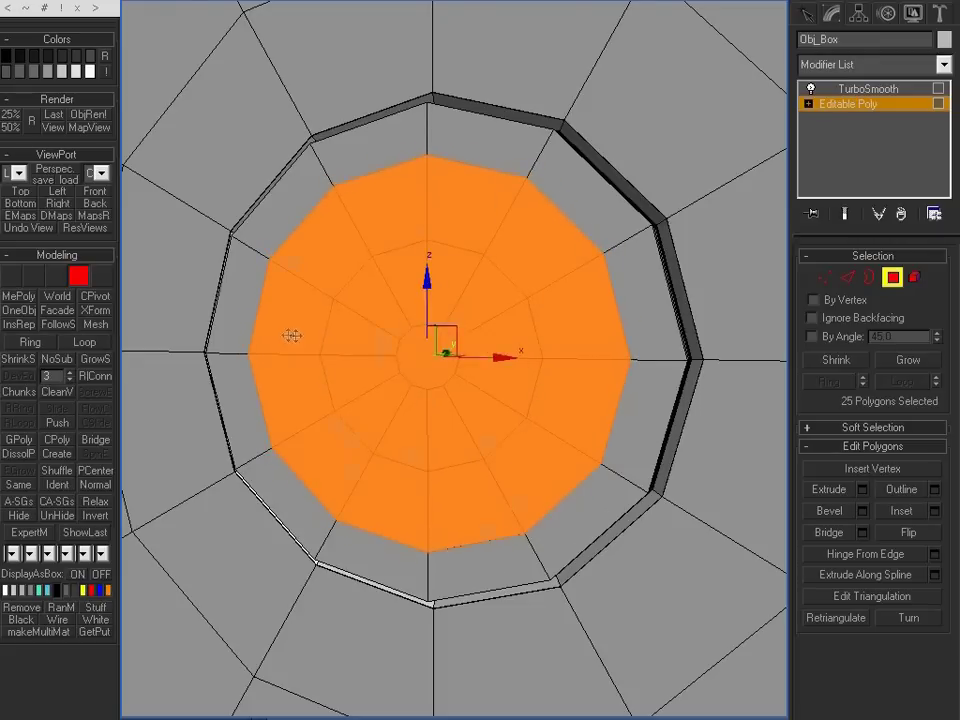
alt+middle_drag(289, 334, 446, 358)
drag(434, 356, 439, 357)
scroll(444, 356, down, 2)
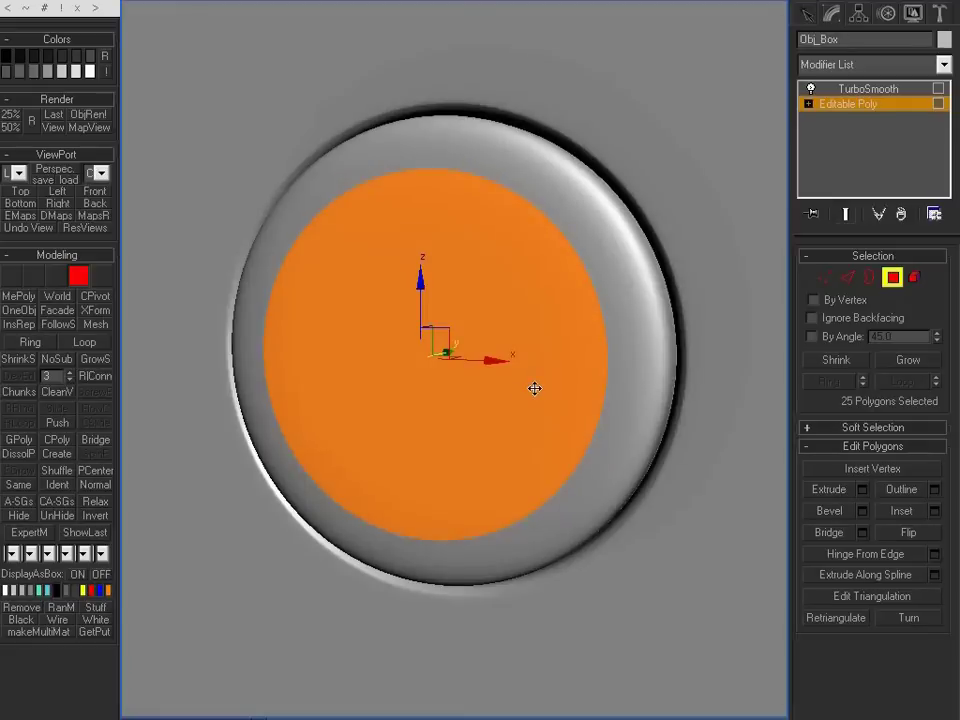
Step: Grow the selection to the disc's 73 polygons and scale them slightly outward to nearly fill the recess
key(ctrl+Page_Up)
key(ctrl+Page_Up)
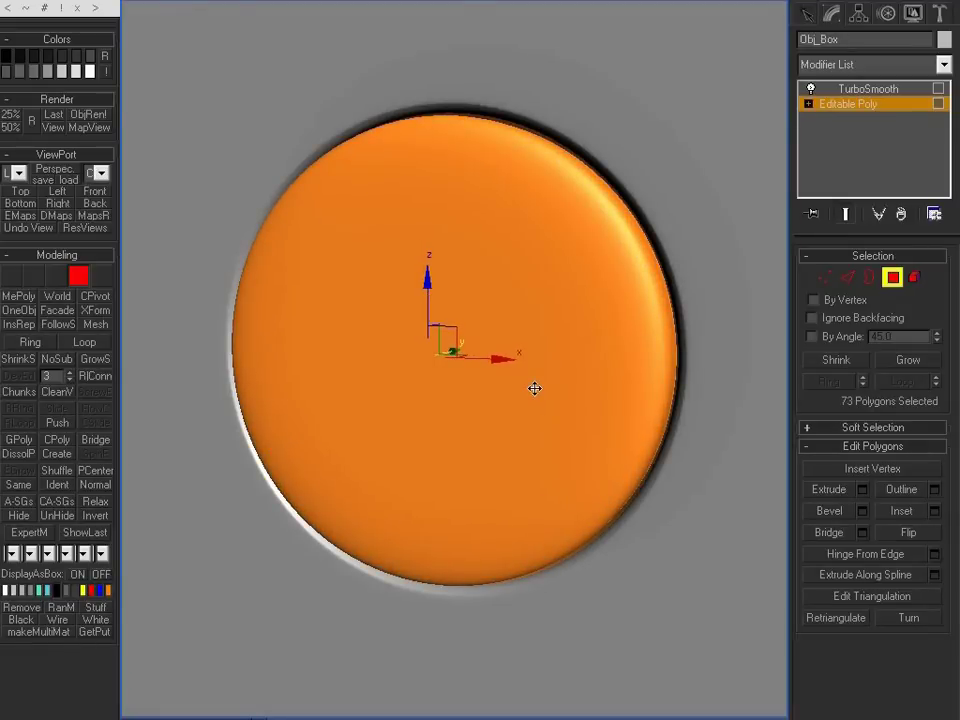
key(r)
drag(450, 331, 449, 320)
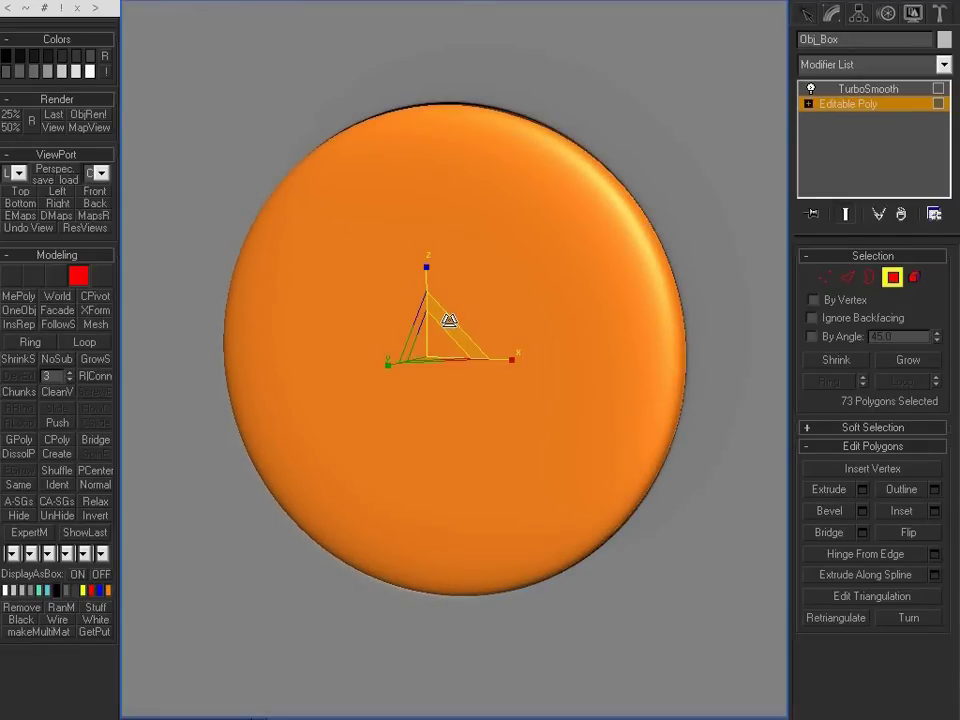
alt+middle_drag(449, 320, 514, 343)
key(w)
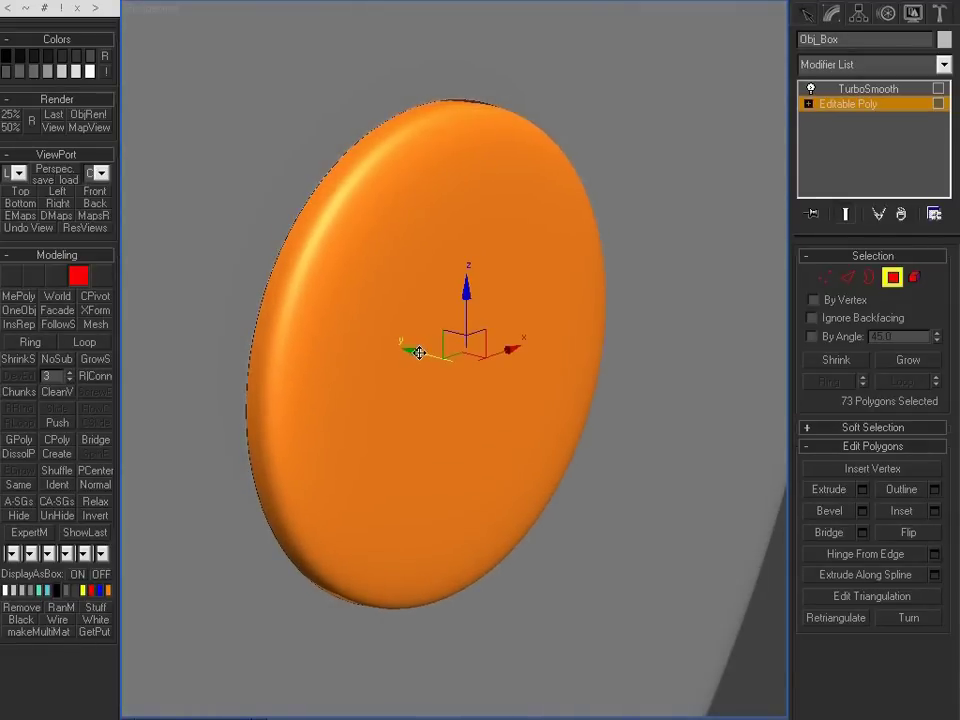
key(shift+z)
Step: Select the disc's 25 central polygons and scale them slightly inward
click(429, 361)
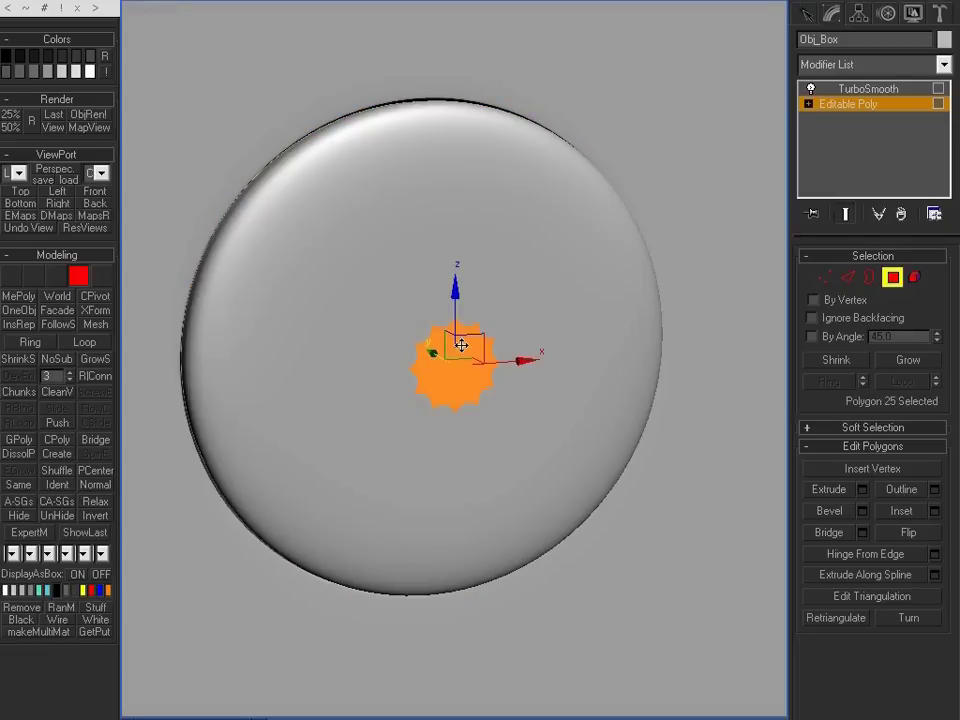
key(r)
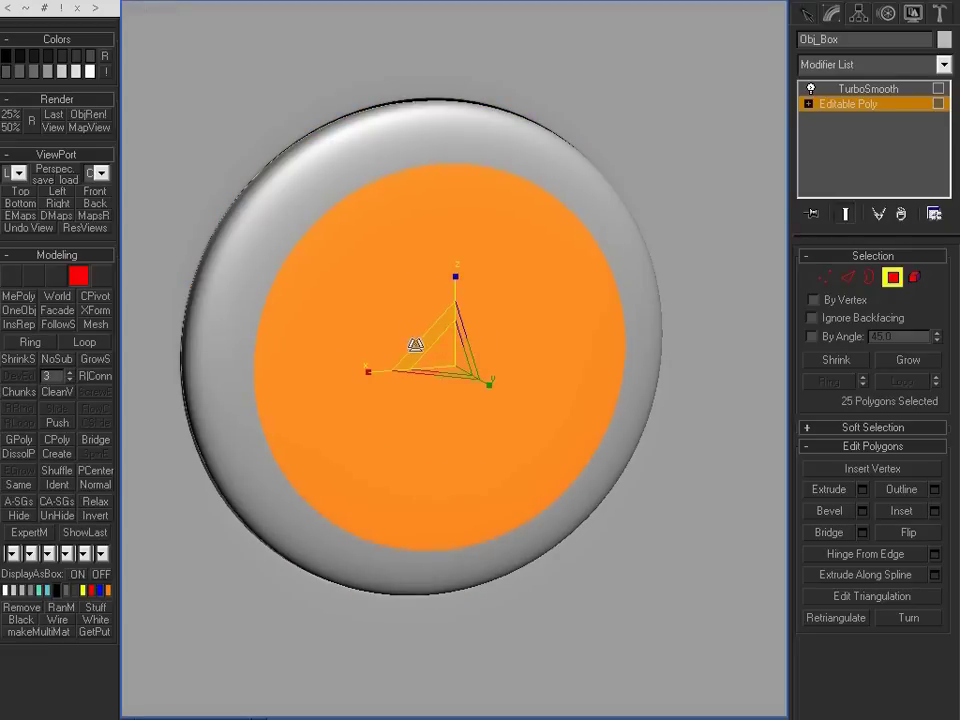
drag(415, 344, 415, 358)
Step: Bevel the central polygons as a group with a height of -1.118 cm and an outline amount of 0
click(861, 511)
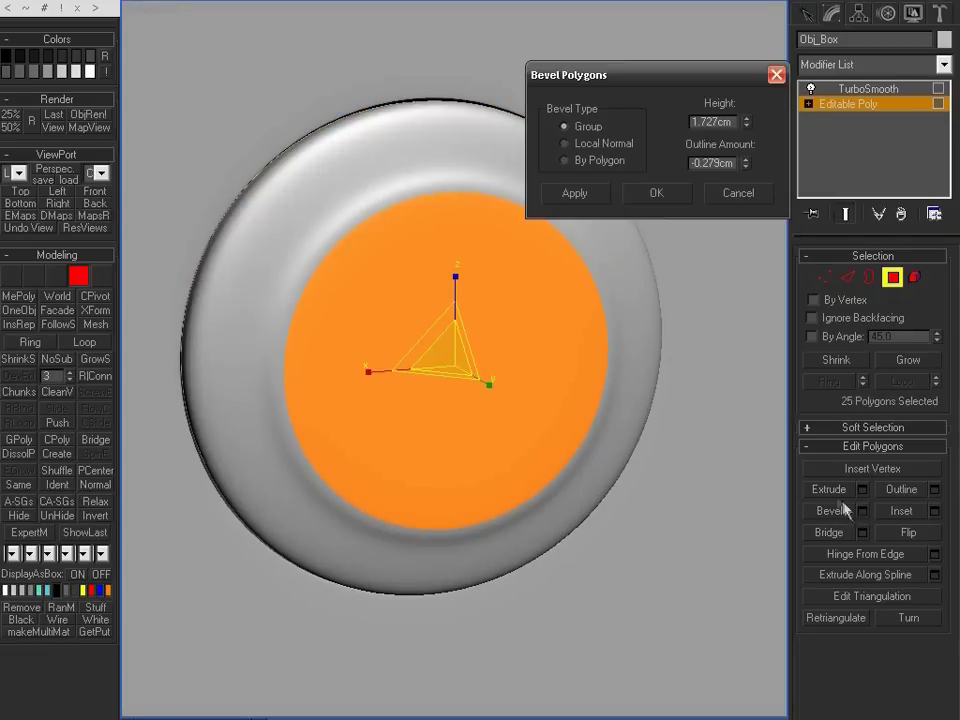
right_click(745, 162)
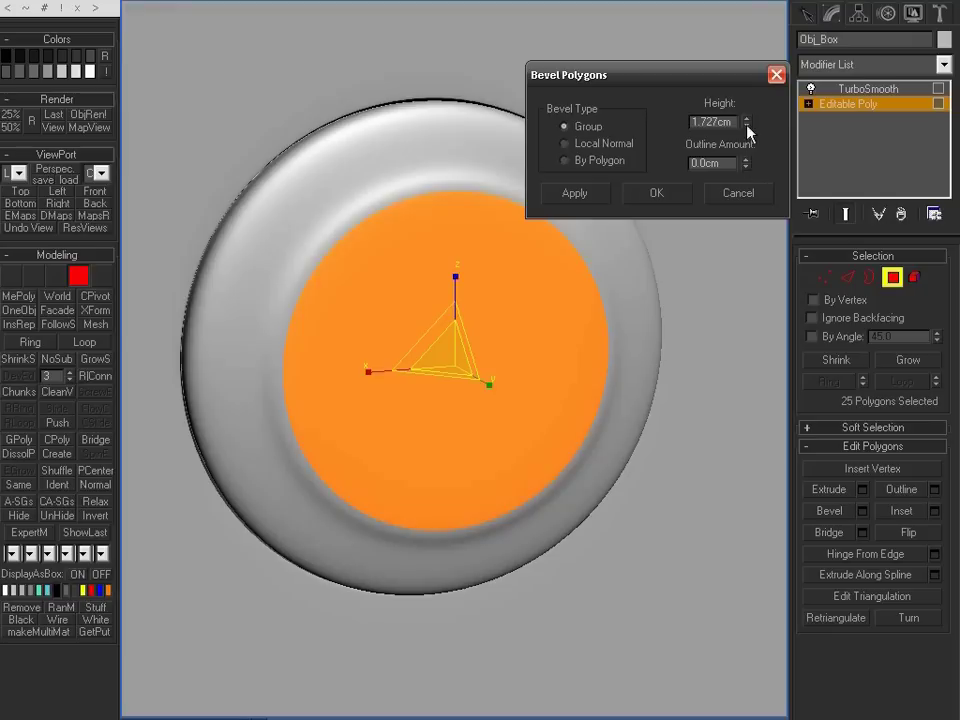
drag(748, 129, 748, 227)
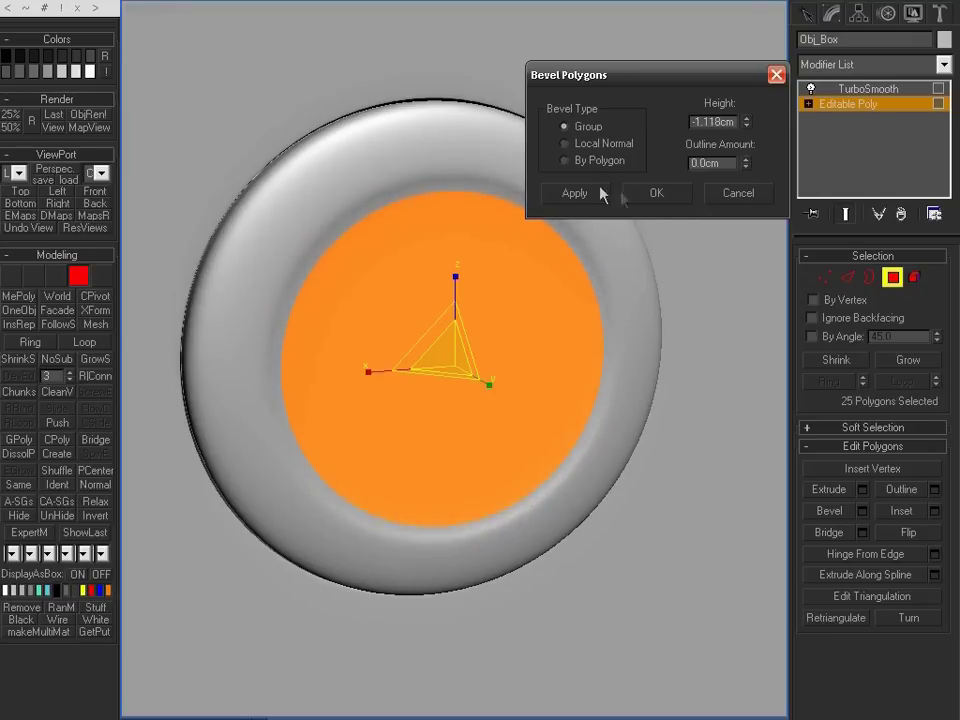
click(600, 194)
Step: Bevel the same polygons again with zero height and a negative outline, and push the resulting inner face slightly inward along the Y axis
right_click(745, 121)
drag(745, 163, 744, 300)
click(656, 193)
key(e)
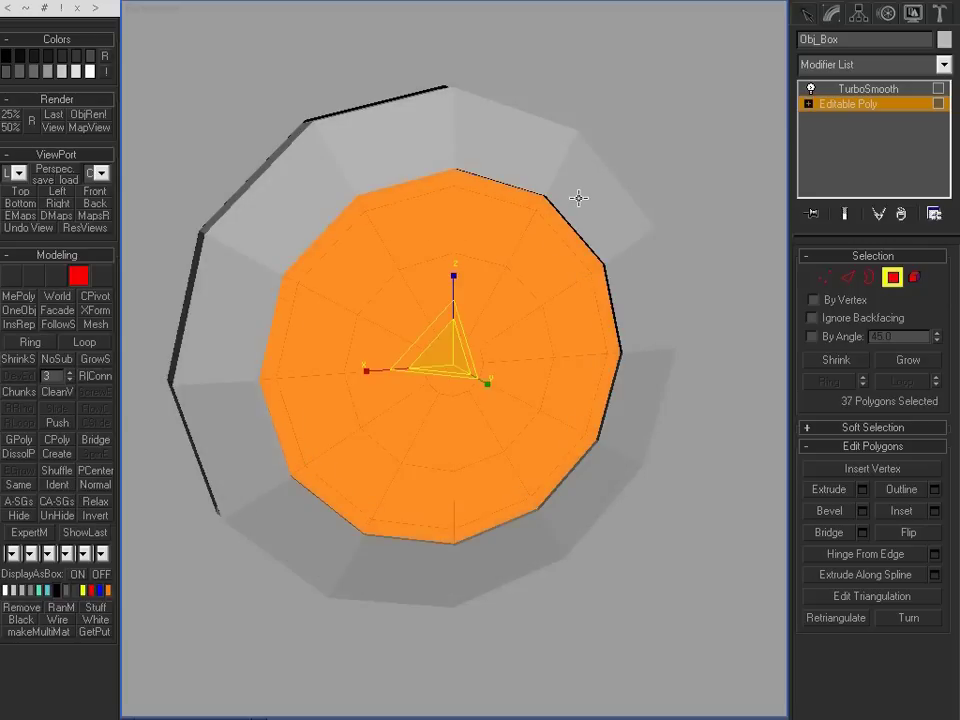
drag(436, 337, 426, 341)
Step: Select the 12-edge loop at the outer front rim of the disc and chamfer it by 0.432 cm
key(2)
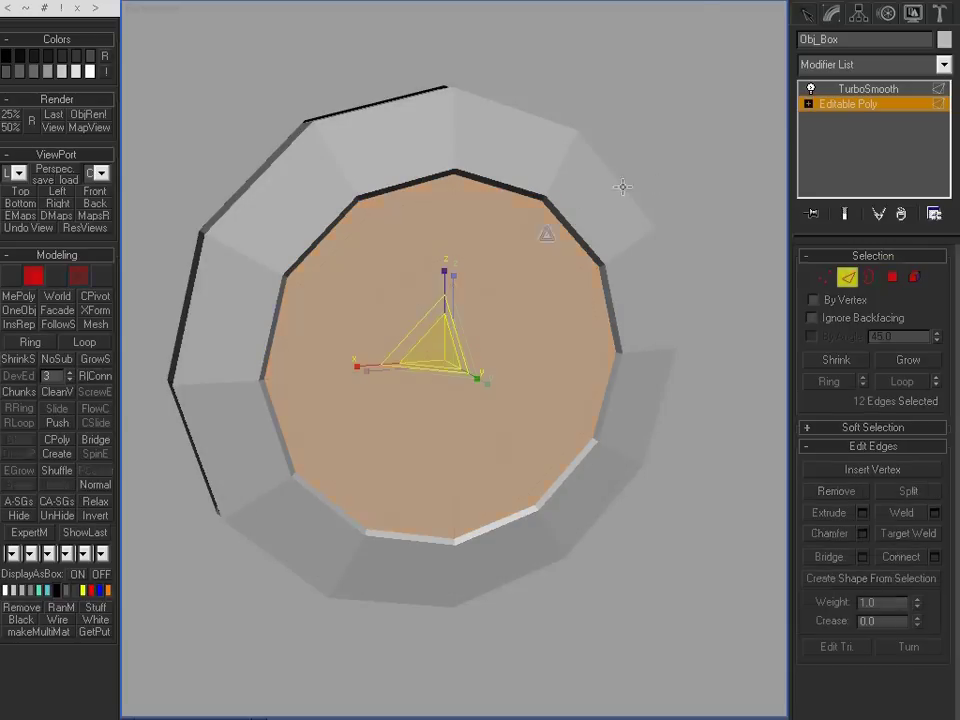
click(625, 150)
alt+middle_drag(205, 268, 286, 271)
click(298, 222)
key(alt+l)
key(F4)
scroll(354, 242, up, 3)
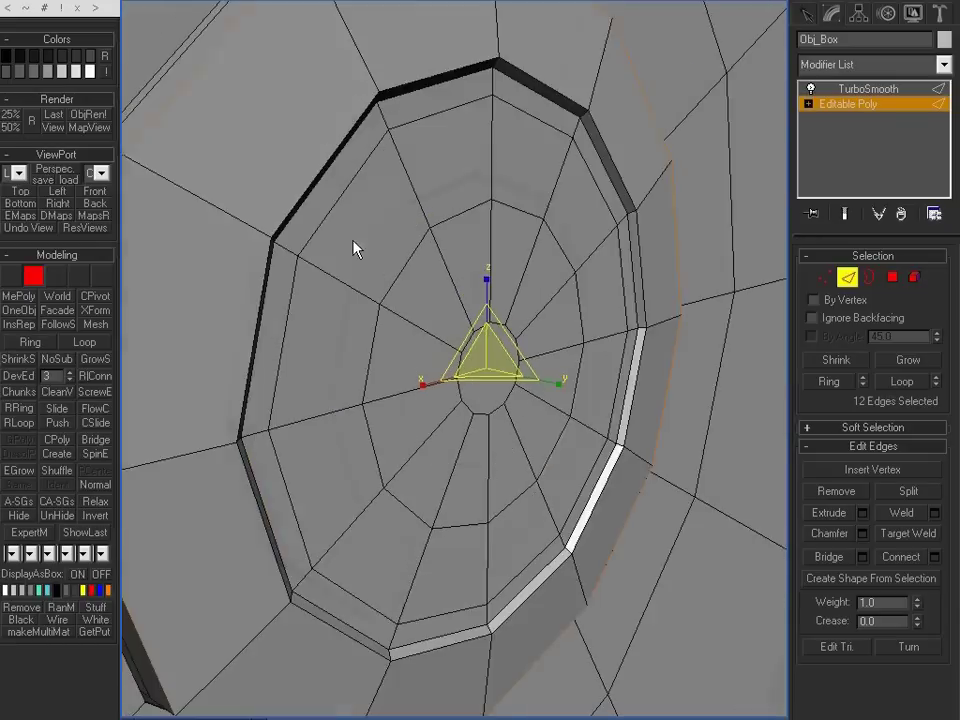
middle_drag(354, 242, 525, 299)
click(862, 533)
right_click(617, 122)
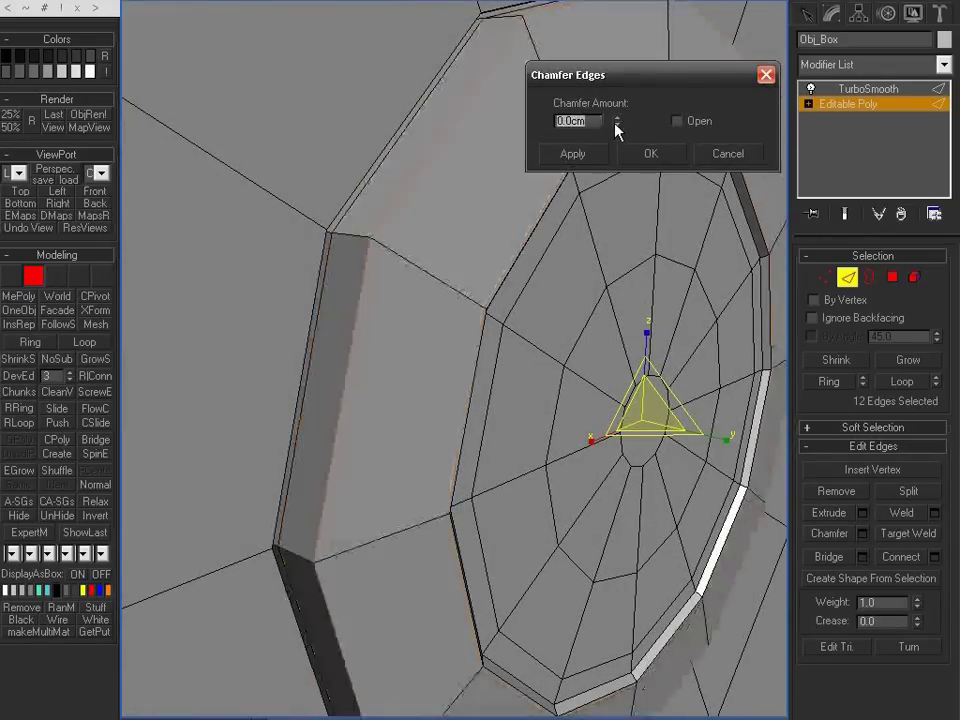
mouse_move(617, 122)
mouse_down()
mouse_move(624, 194)
mouse_move(620, 100)
mouse_move(621, 112)
mouse_up()
click(650, 153)
Step: Select the 12-edge loop at the rim of the disc's central recess and chamfer it by 0.432 cm
alt+middle_drag(581, 240, 429, 182)
scroll(429, 182, up, 2)
click(347, 167)
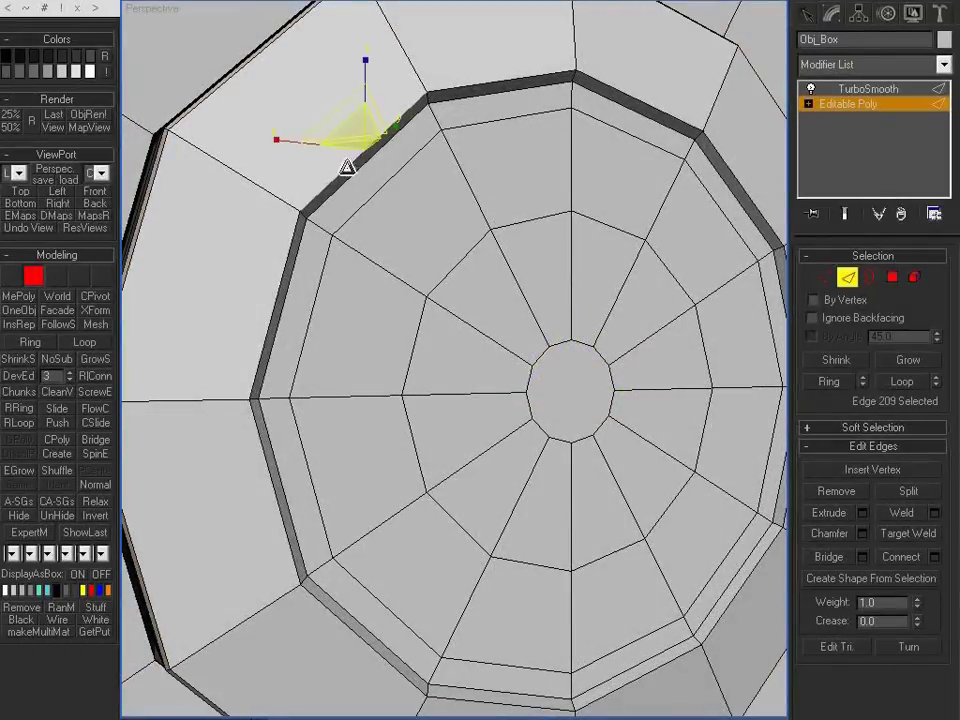
key(alt+l)
key(alt+e)
click(863, 535)
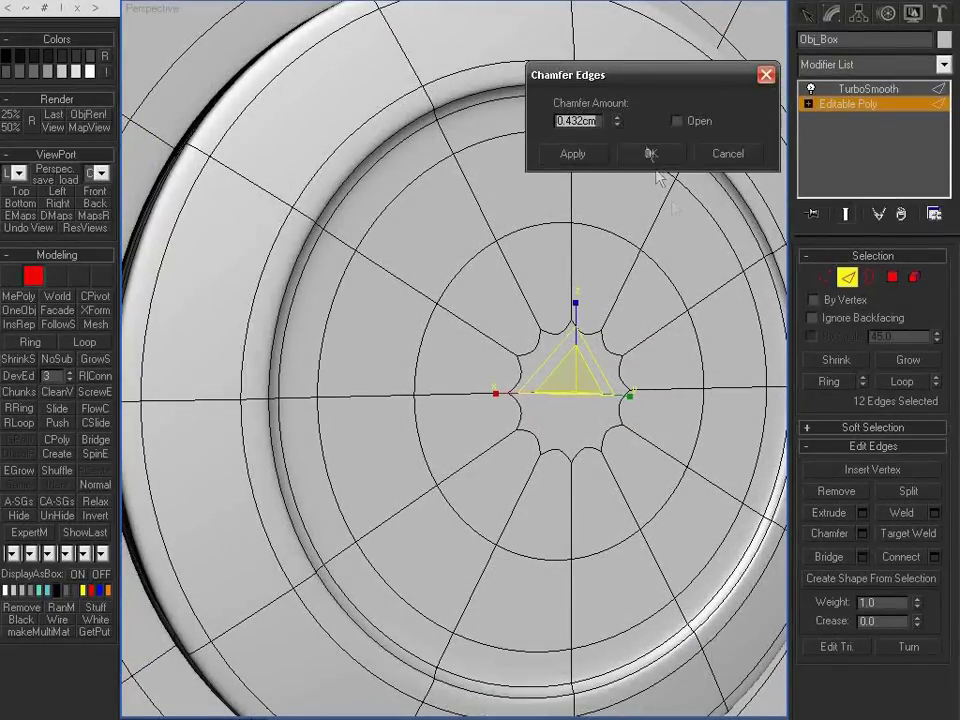
click(651, 153)
Step: Connect the ring of 12 radial edges between the outer rim and the central recess with a new edge loop and shift it along Y
scroll(613, 203, down, 2)
key(alt+w)
middle_drag(587, 215, 601, 185)
key(alt+w)
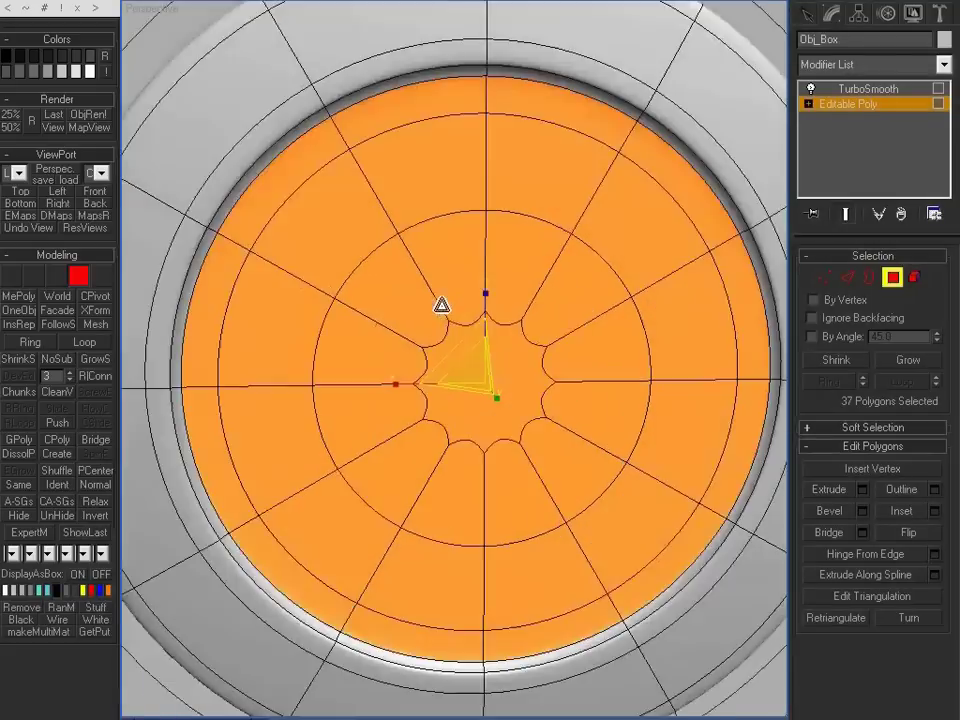
middle_drag(441, 306, 446, 290)
key(w)
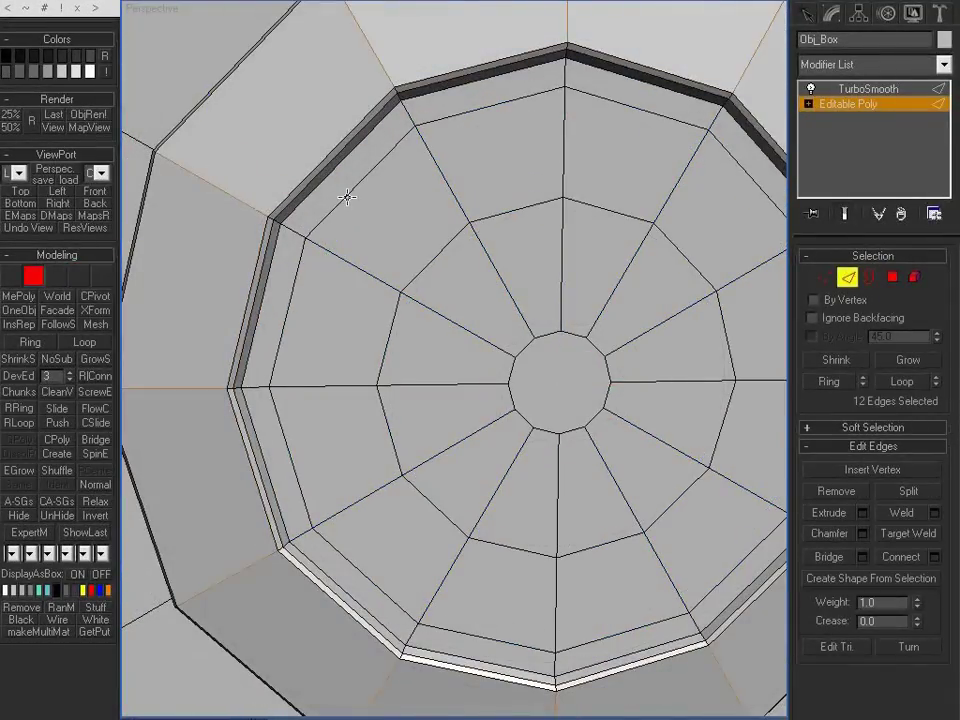
key(w)
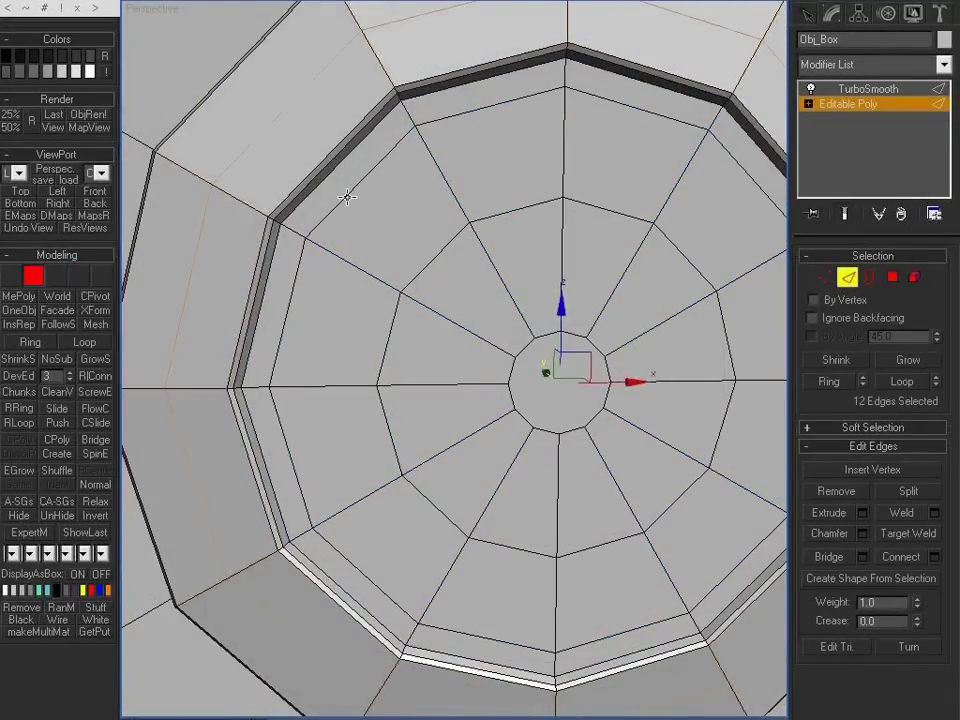
alt+middle_drag(479, 381, 399, 361)
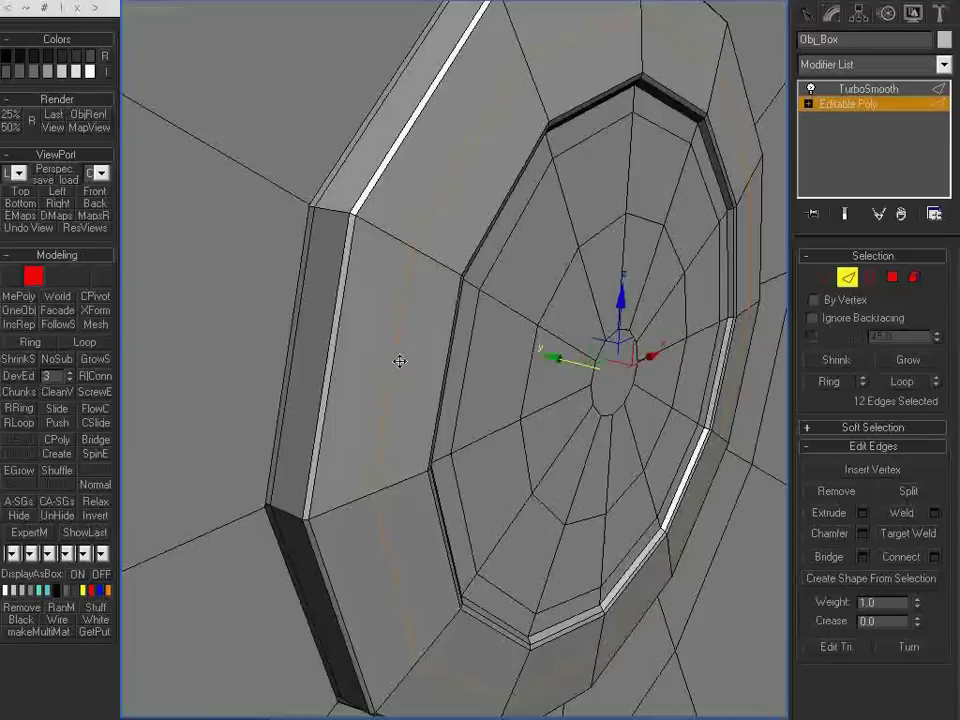
Step: Scale the new edge loop inward toward the central recess and chamfer it
key(r)
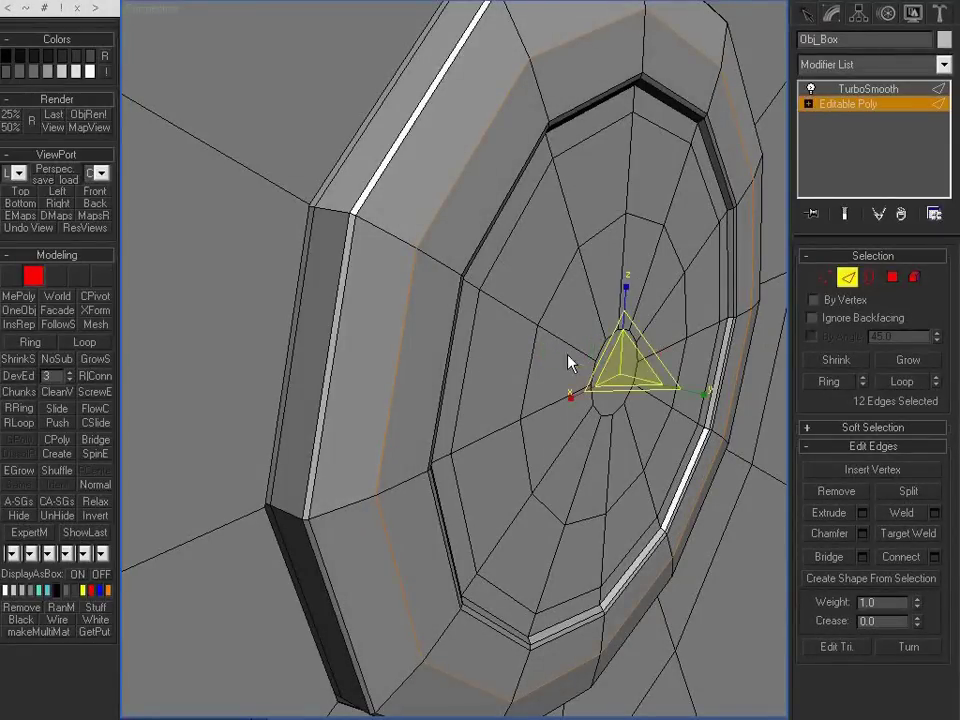
alt+middle_drag(598, 345, 514, 339)
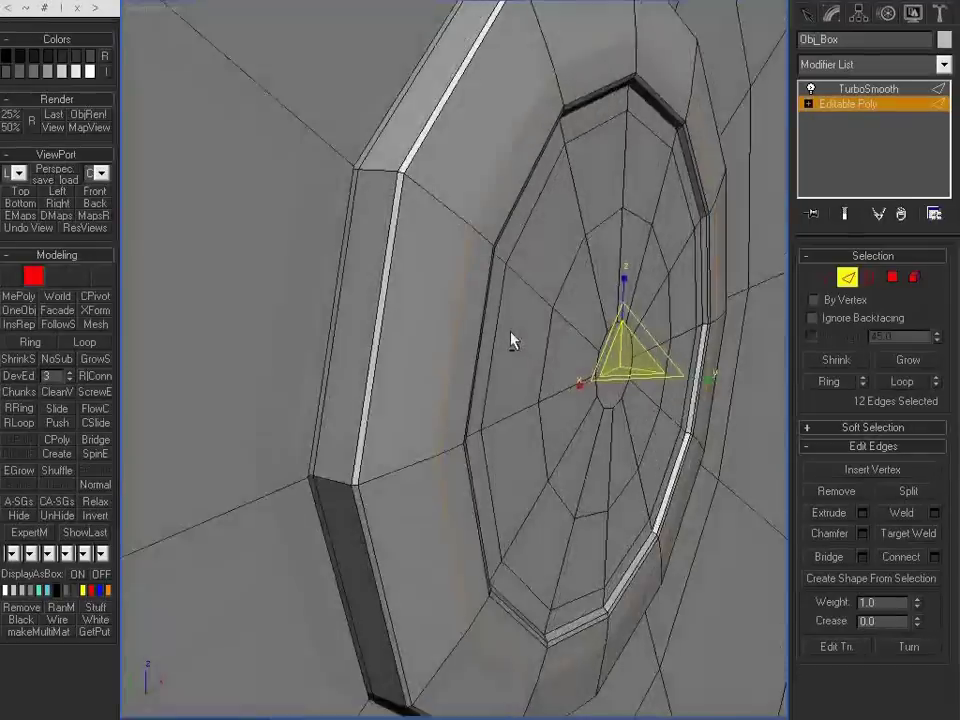
click(862, 534)
click(665, 159)
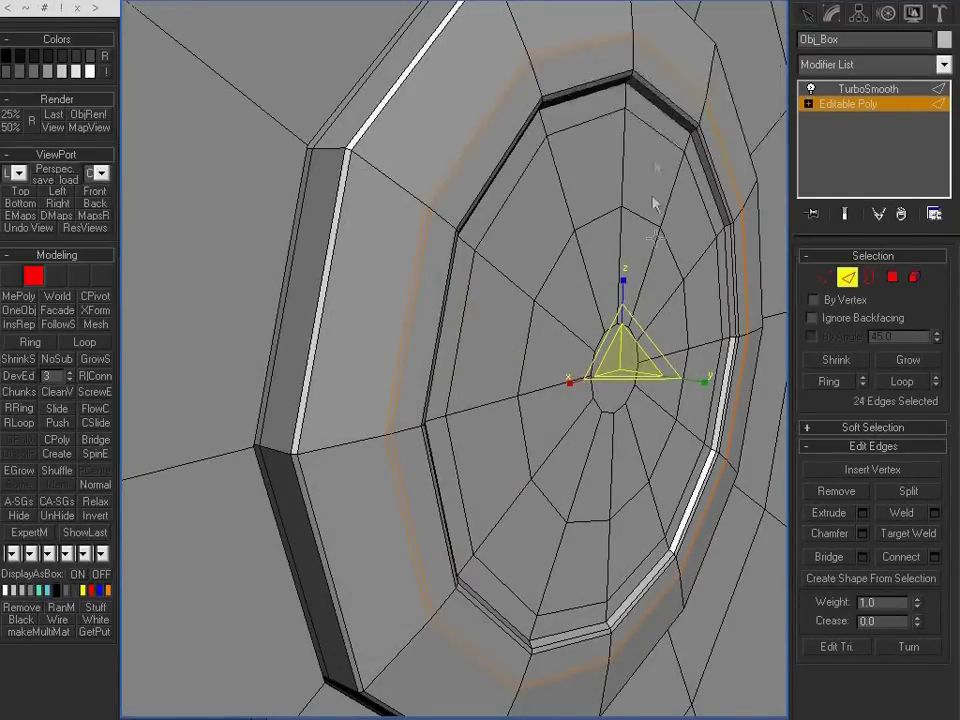
Step: Select the 37 polygons of the central recess floor and bevel them as a group with a reduced outline
key(ctrl+q)
key(F4)
mouse_move(651, 239)
middle_down()
mouse_move(611, 239)
mouse_move(525, 272)
mouse_move(439, 268)
mouse_move(611, 396)
mouse_move(558, 366)
mouse_move(585, 380)
mouse_move(523, 381)
mouse_move(498, 331)
middle_up()
key(ctrl+q)
scroll(525, 375, down, 4)
scroll(498, 331, up, 2)
key(4)
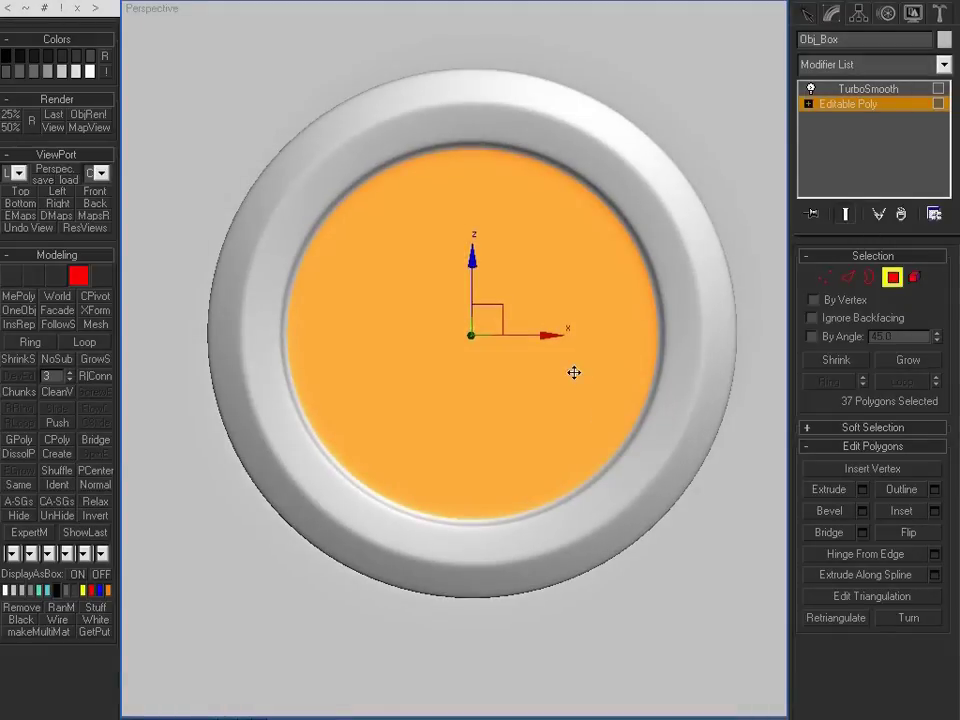
click(862, 511)
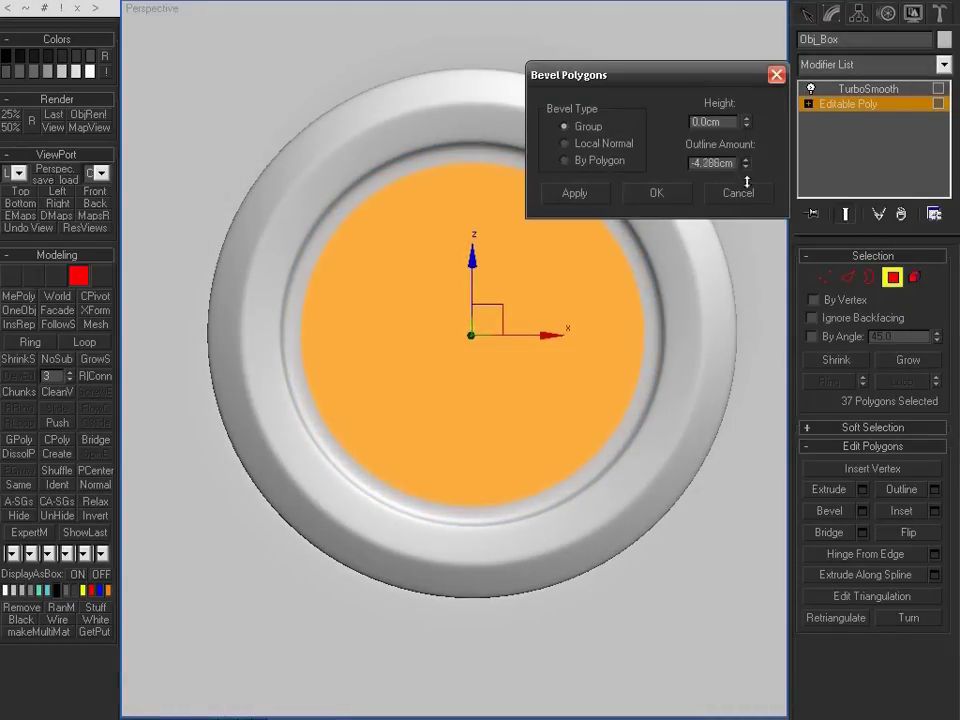
drag(746, 181, 748, 101)
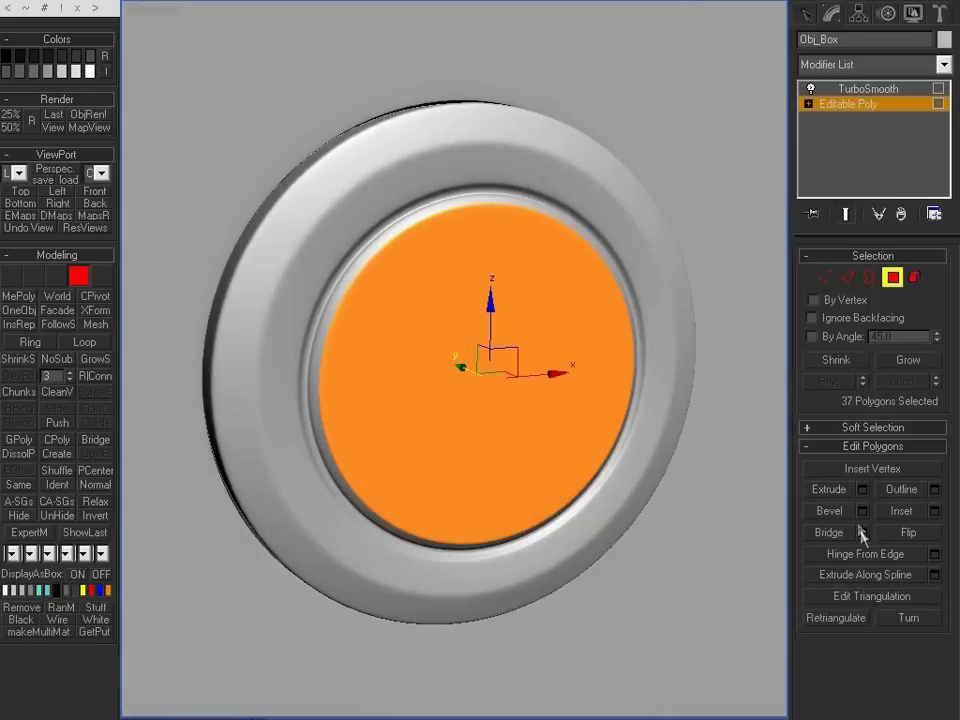
Step: Bevel the 37 central polygons once more with zero height and a small negative outline
click(862, 511)
right_click(746, 121)
drag(748, 168, 755, 200)
click(754, 194)
Step: Shrink the selection to the 25 central polygons and bevel them with zero height and an outline amount of -8.199 cm
key(F4)
middle_drag(586, 334, 572, 300)
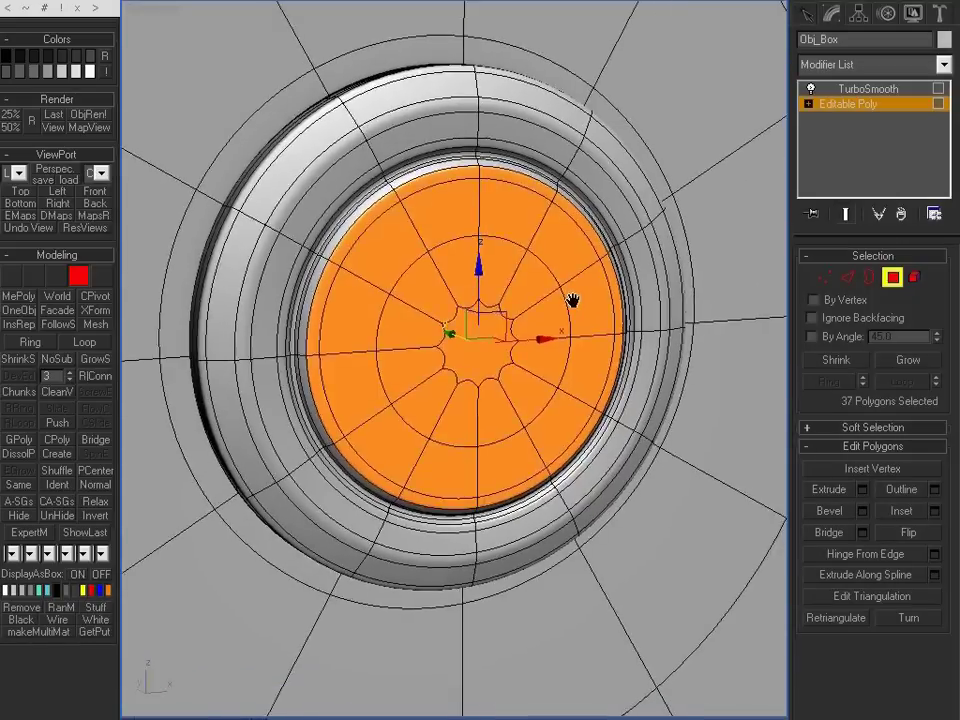
scroll(540, 296, up, 3)
middle_drag(467, 278, 467, 285)
middle_drag(397, 269, 472, 317)
key(ctrl+Page_Down)
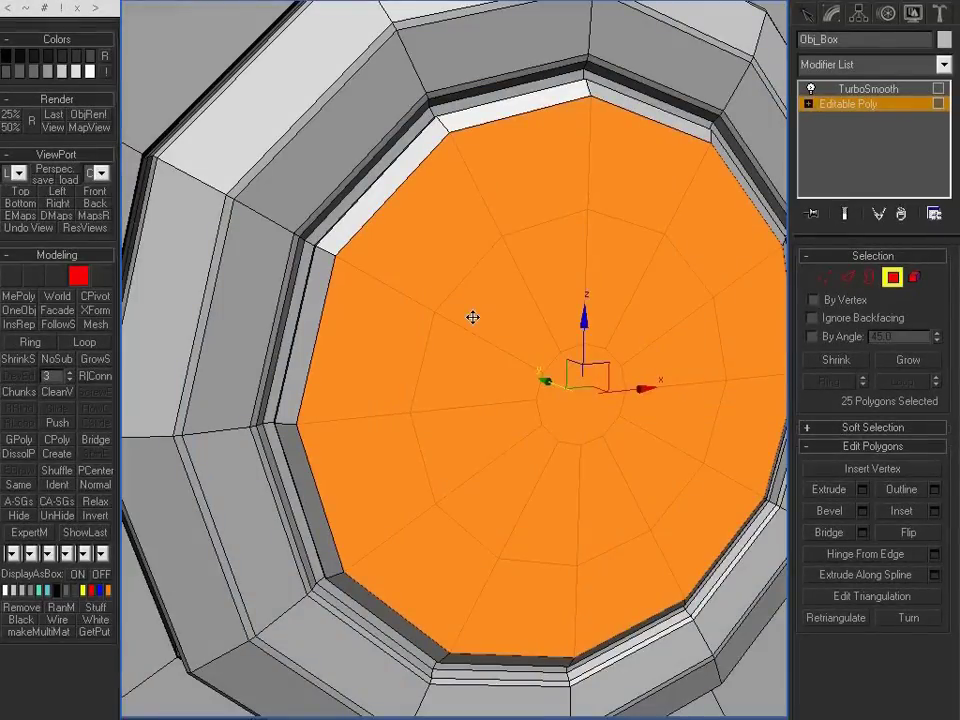
click(862, 510)
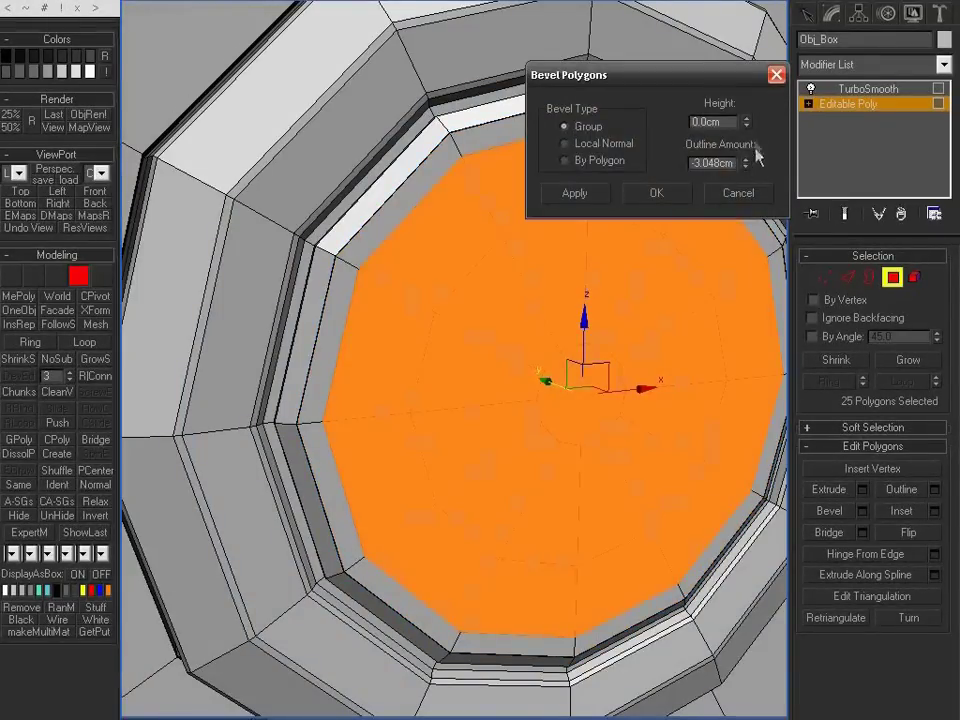
drag(750, 234, 675, 385)
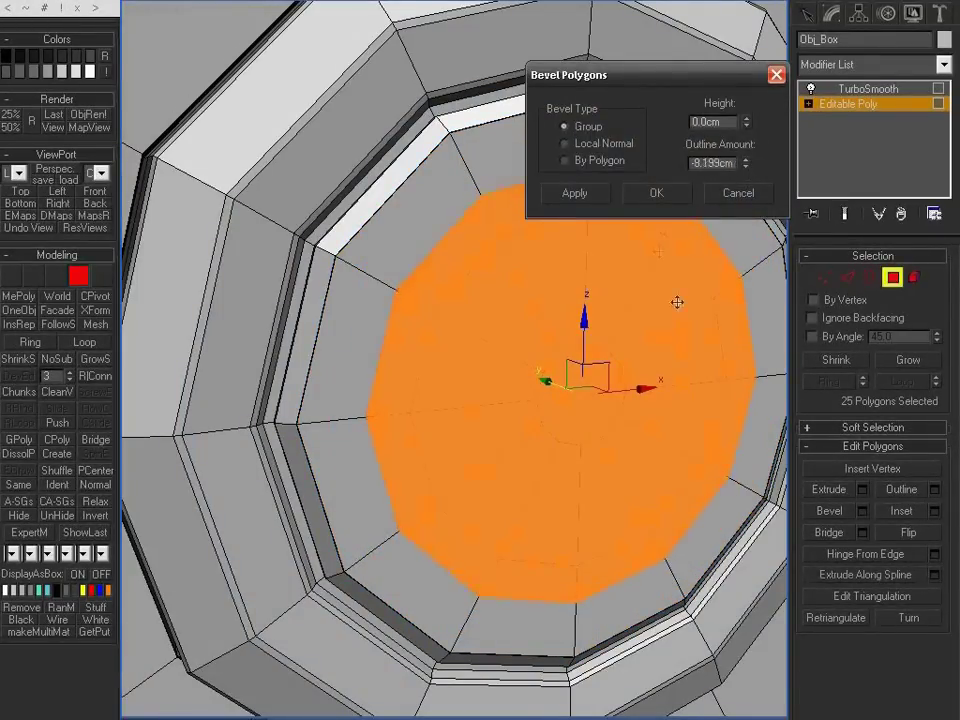
key(Return)
Step: Select the 12-edge loop just inside the newly beveled ring, scale it toward the disc's center and chamfer it
scroll(337, 284, up, 3)
middle_drag(337, 284, 506, 308)
key(2)
click(412, 283)
key(alt+l)
key(ctrl+d)
key(ctrl+q)
scroll(478, 292, down, 2)
key(ctrl+q)
double_click(360, 321)
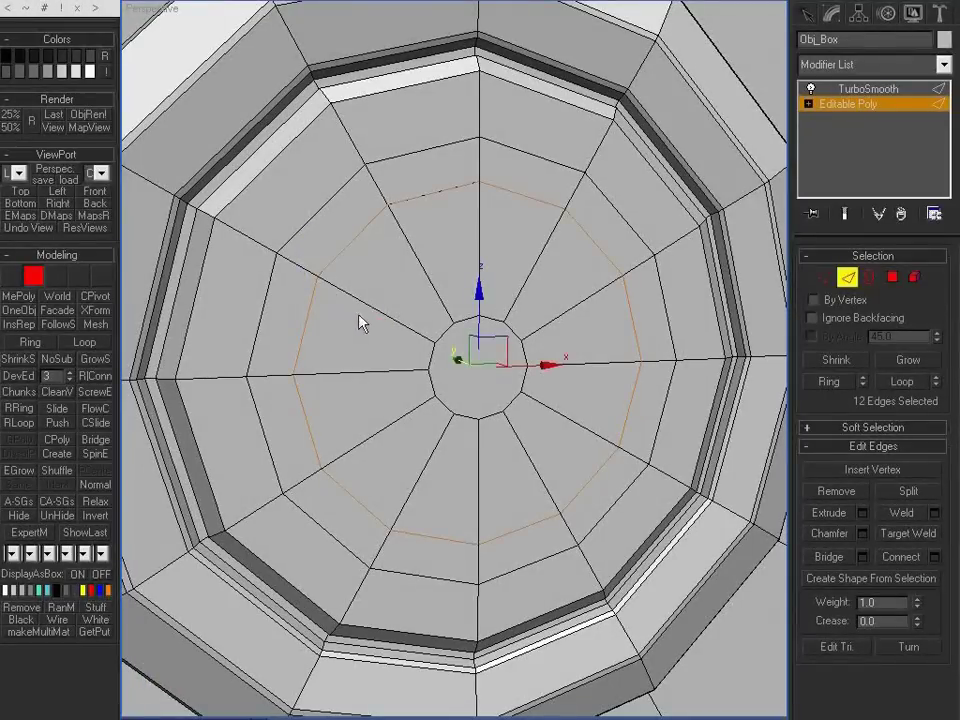
key(r)
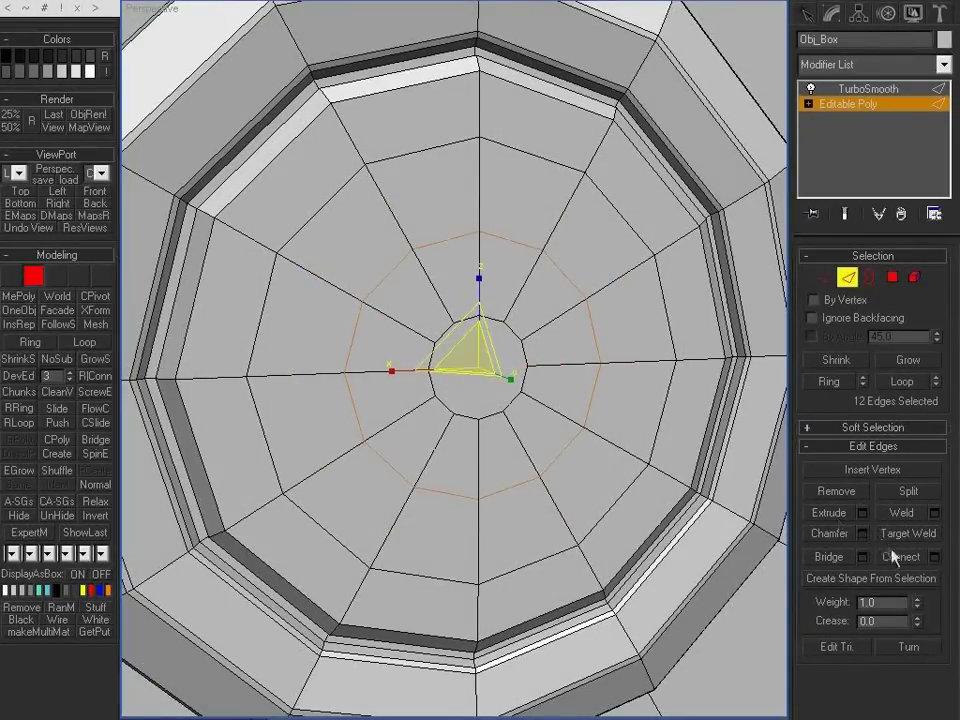
click(862, 533)
click(649, 152)
Step: Select the 13 innermost polygons and bevel them twice into a post with a height of 10.744 cm and an outline amount of -1.016 cm
key(4)
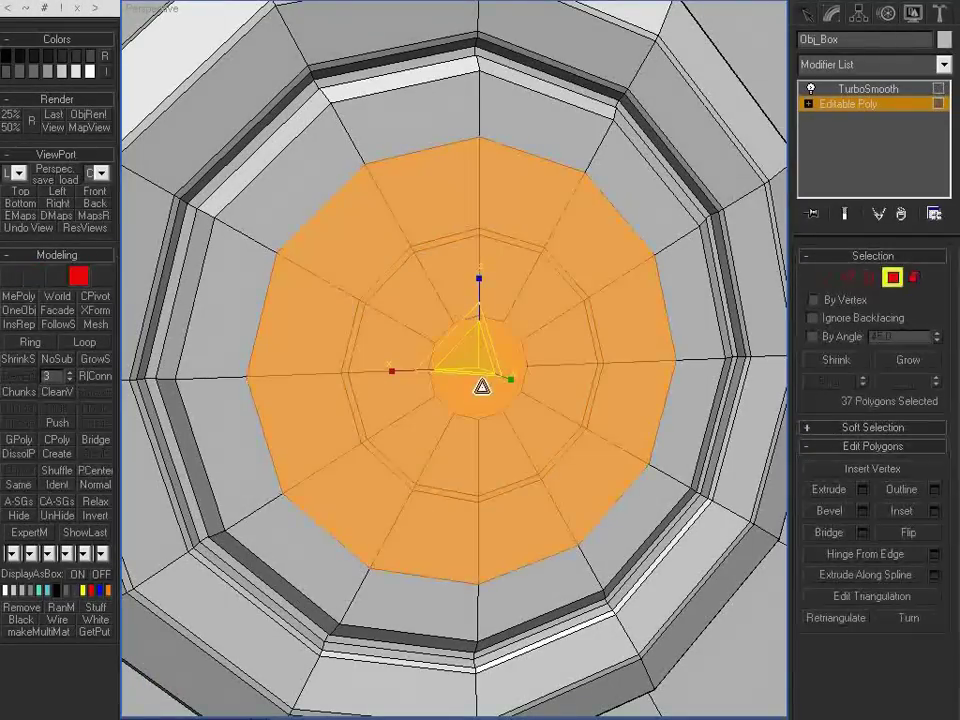
click(490, 375)
key(ctrl+Page_Up)
click(860, 510)
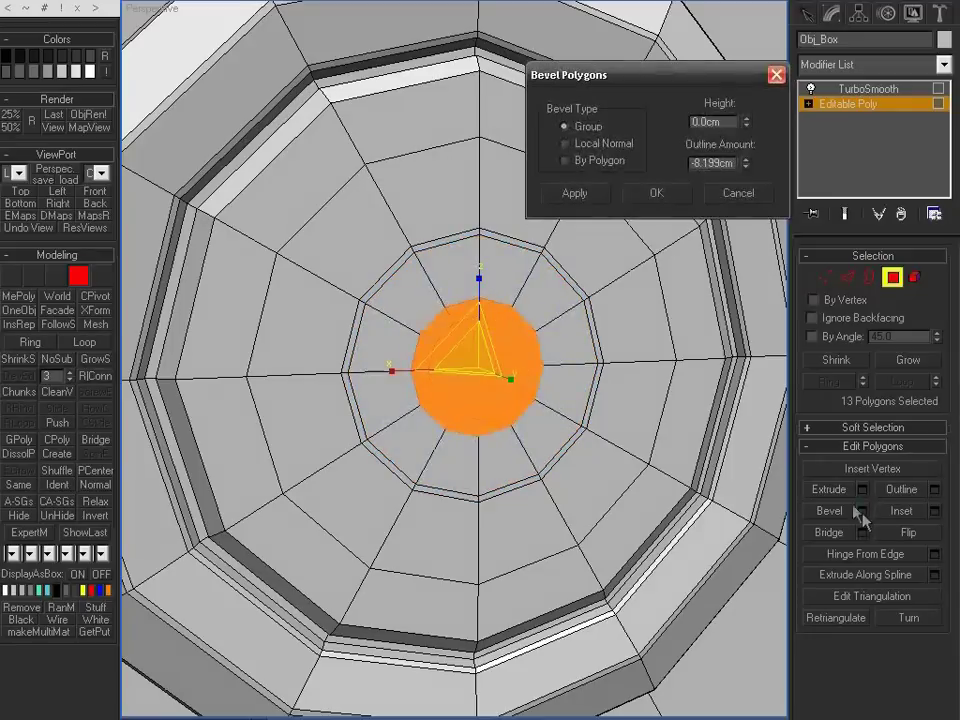
right_click(747, 167)
drag(747, 118, 747, 60)
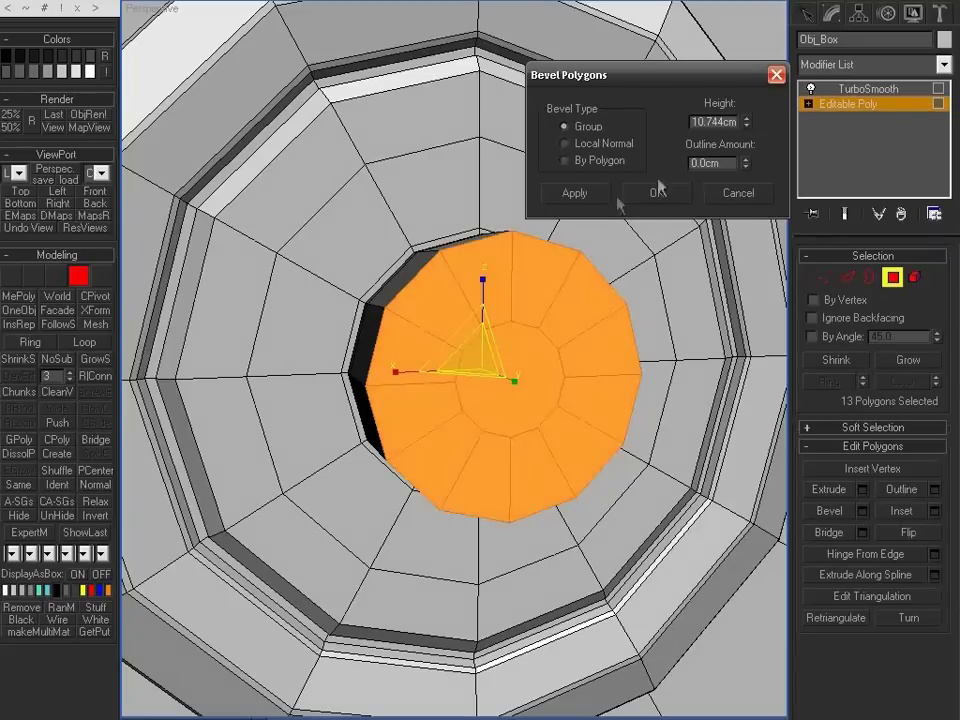
drag(746, 162, 746, 203)
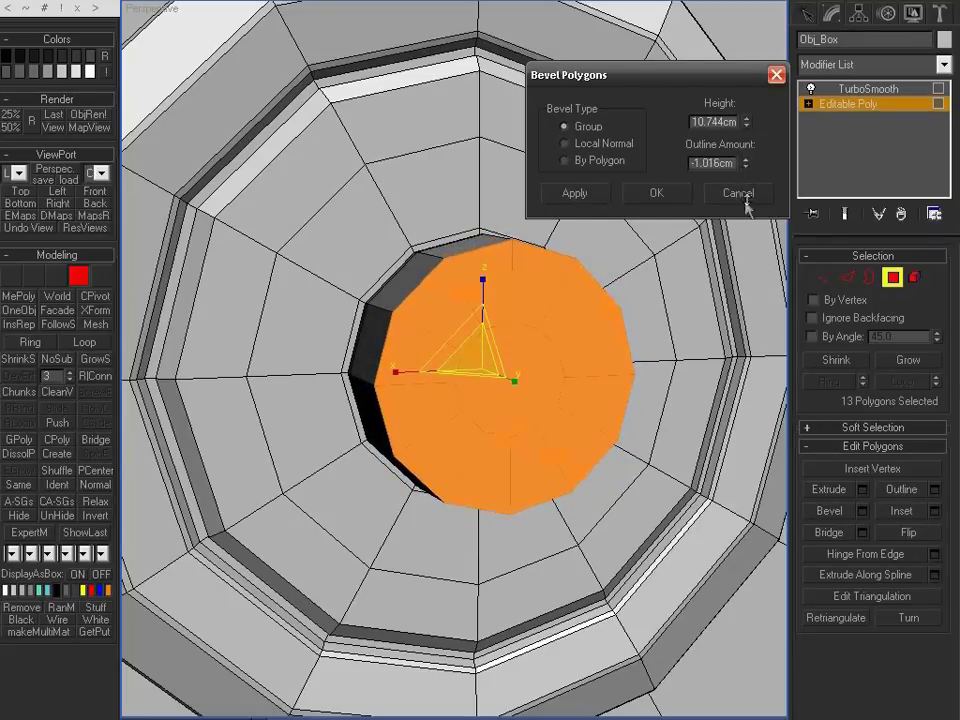
click(590, 200)
click(656, 193)
Step: Finish the post's bevel and select the 12-edge loop around the post near its outer end
alt+middle_drag(604, 236, 582, 440)
key(ctrl+d)
key(2)
key(ctrl+d)
click(615, 356)
key(alt+l)
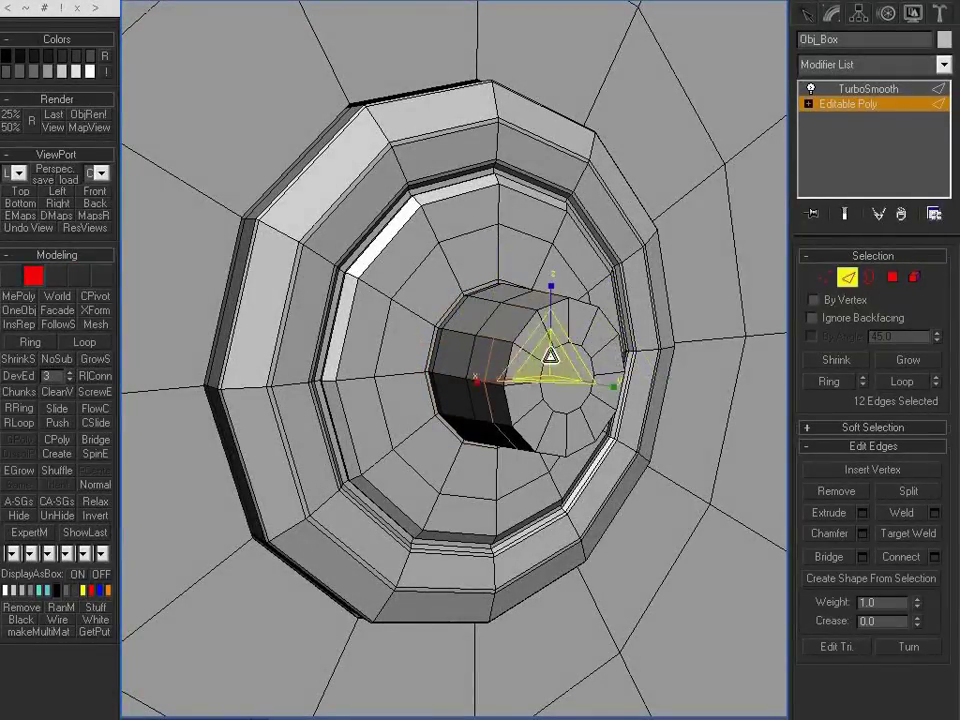
Step: Select the central polygon on the post's cap and bevel it with zero height and an outline amount of -3.404 cm
key(4)
click(568, 386)
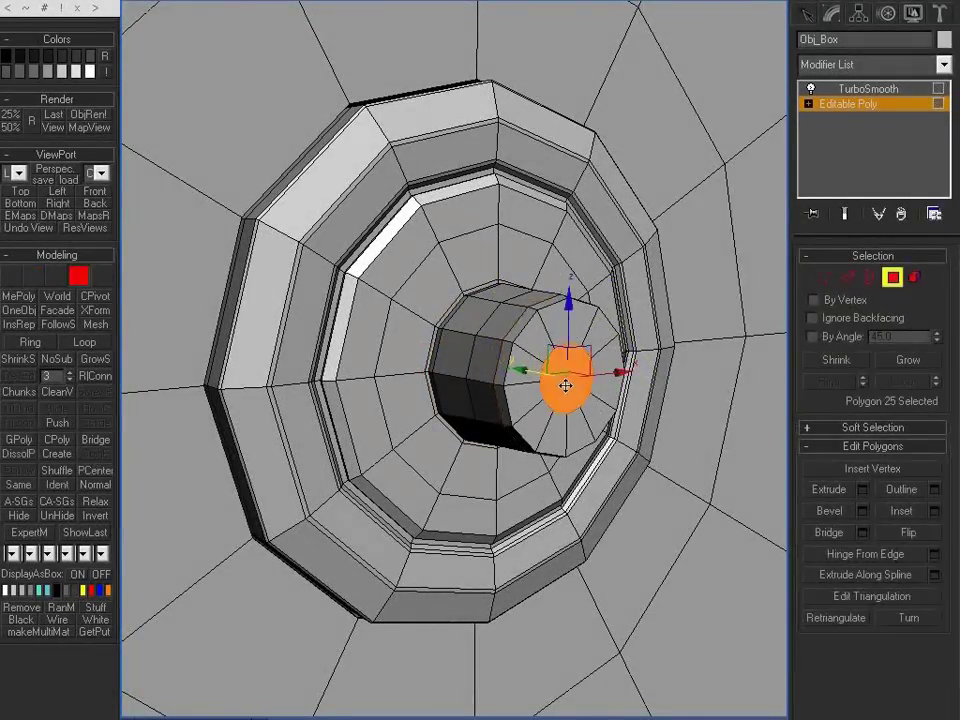
key(z)
click(862, 511)
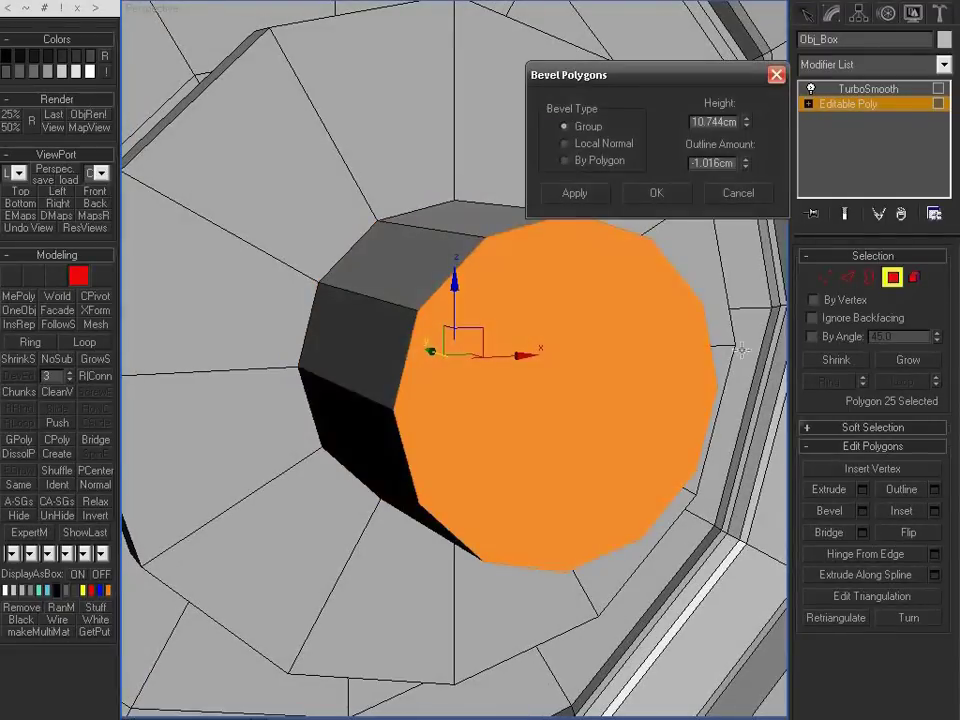
right_click(747, 163)
right_click(746, 122)
drag(746, 164, 748, 301)
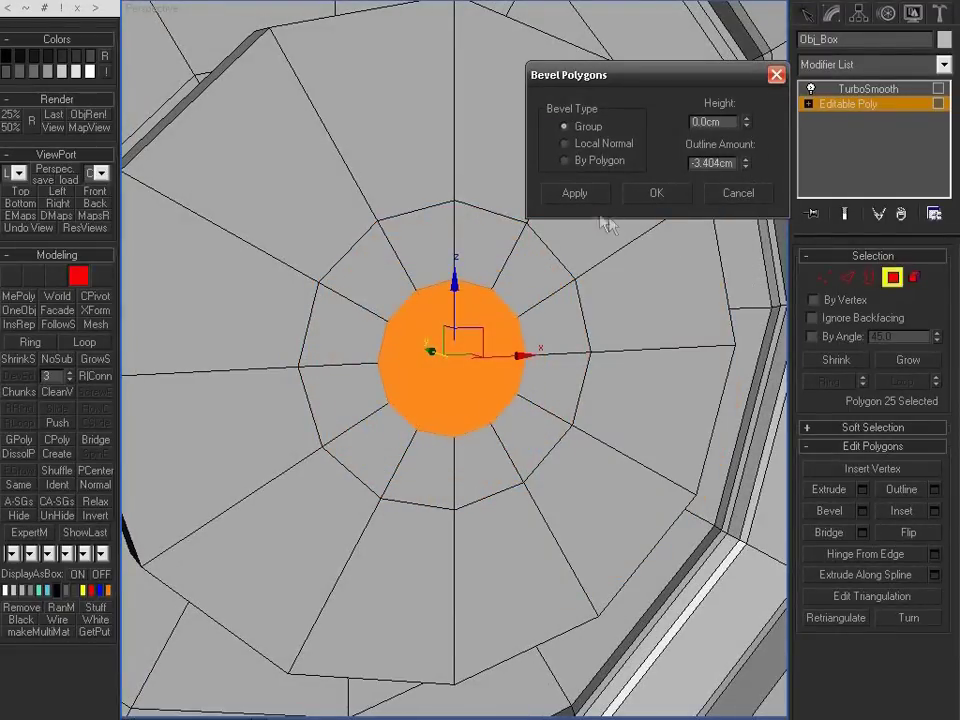
click(645, 194)
Step: Clear the polygon selection and inspect the post with the TurboSmooth result displayed
scroll(565, 351, up, 3)
scroll(542, 326, down, 5)
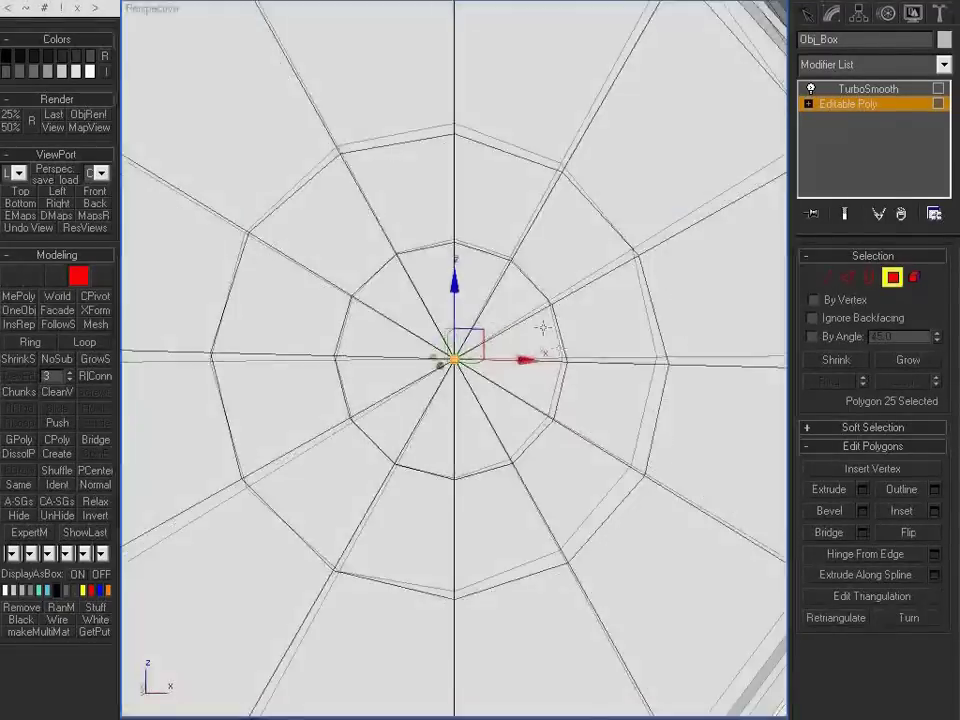
alt+middle_drag(542, 326, 574, 367)
scroll(574, 367, down, 3)
scroll(574, 367, up, 6)
key(r)
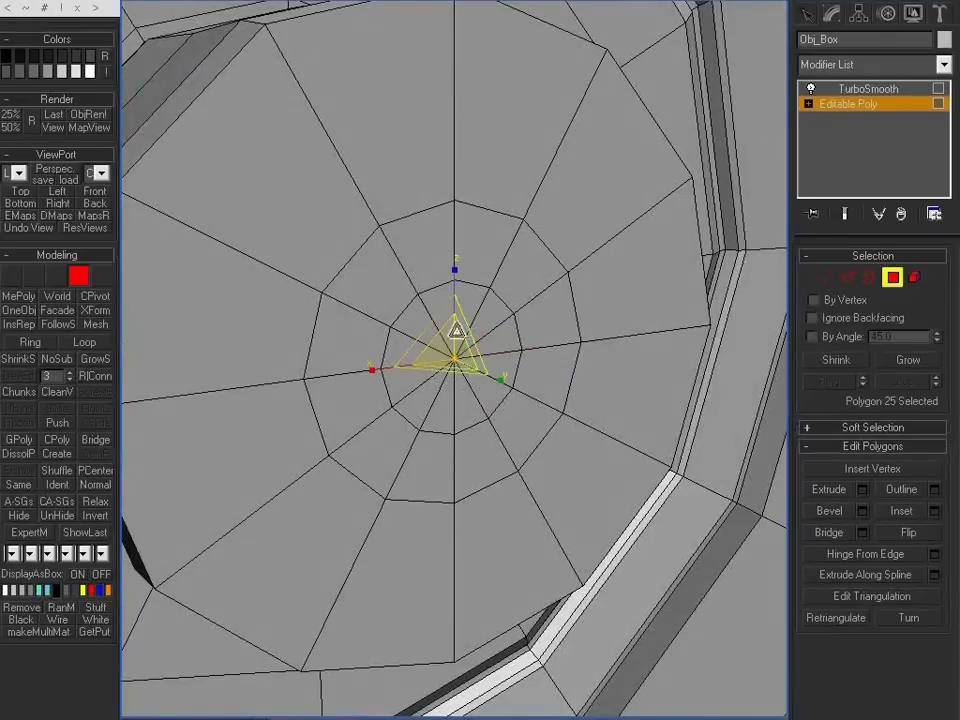
scroll(418, 26, down, 10)
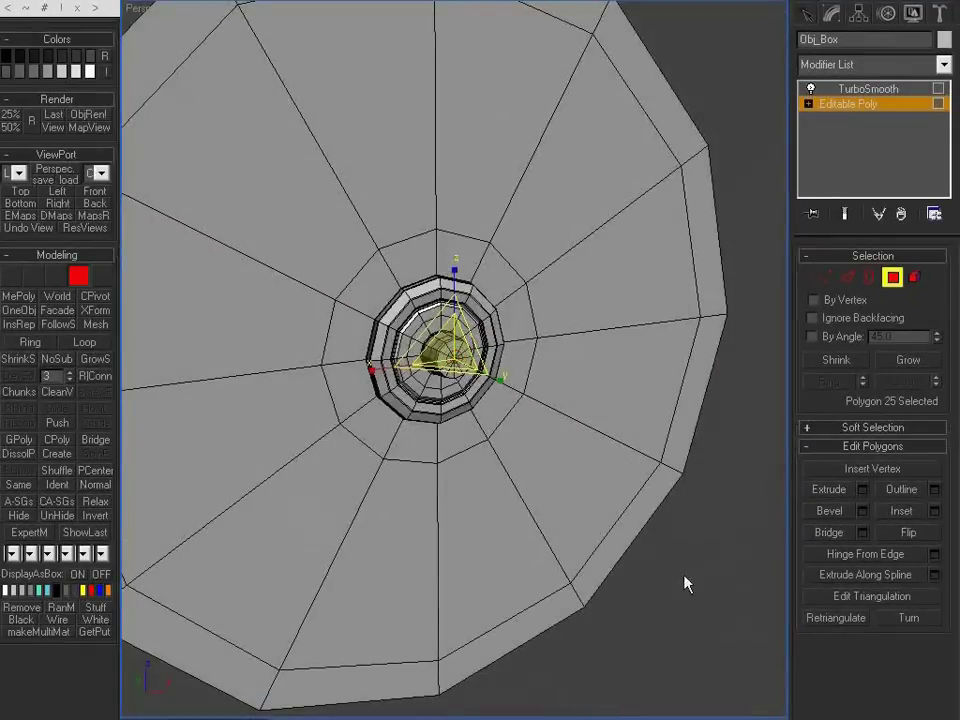
click(686, 583)
key(space)
scroll(559, 377, up, 4)
scroll(546, 368, up, 3)
alt+middle_drag(534, 375, 466, 369)
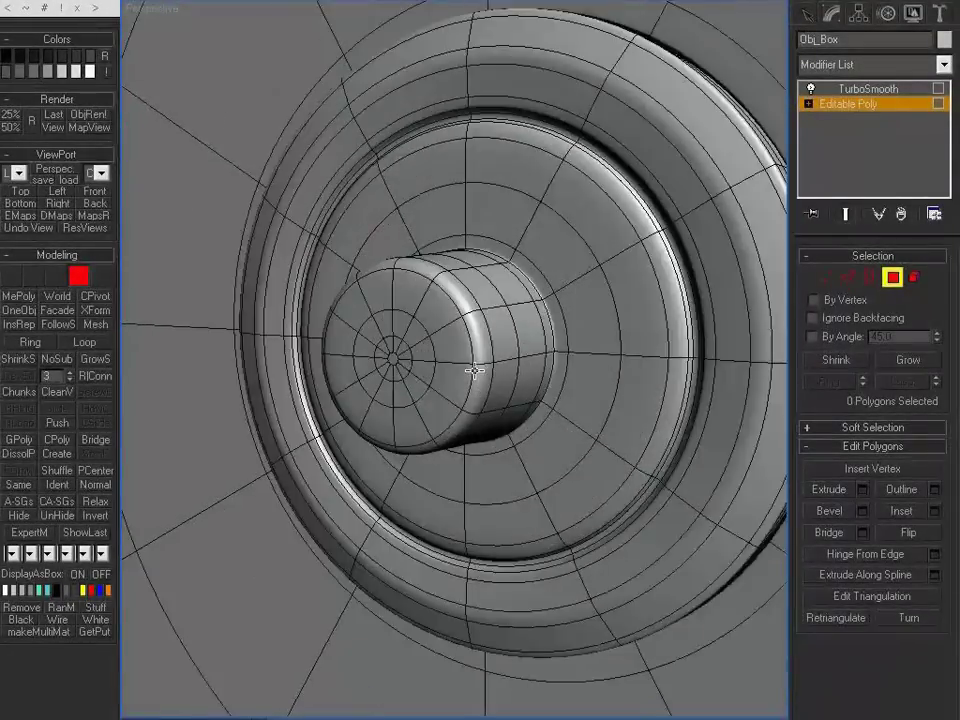
Step: Return to the unsmoothed mesh and select the 73 polygons forming the post's cap and sides, leaving out its base ring
key(space)
scroll(462, 369, up, 5)
scroll(433, 362, down, 4)
key(ctrl+Page_Up)
key(ctrl+Page_Up)
key(ctrl+Page_Up)
key(ctrl+Page_Up)
key(ctrl+Page_Up)
key(ctrl+Page_Up)
key(ctrl+Page_Up)
key(ctrl+Page_Up)
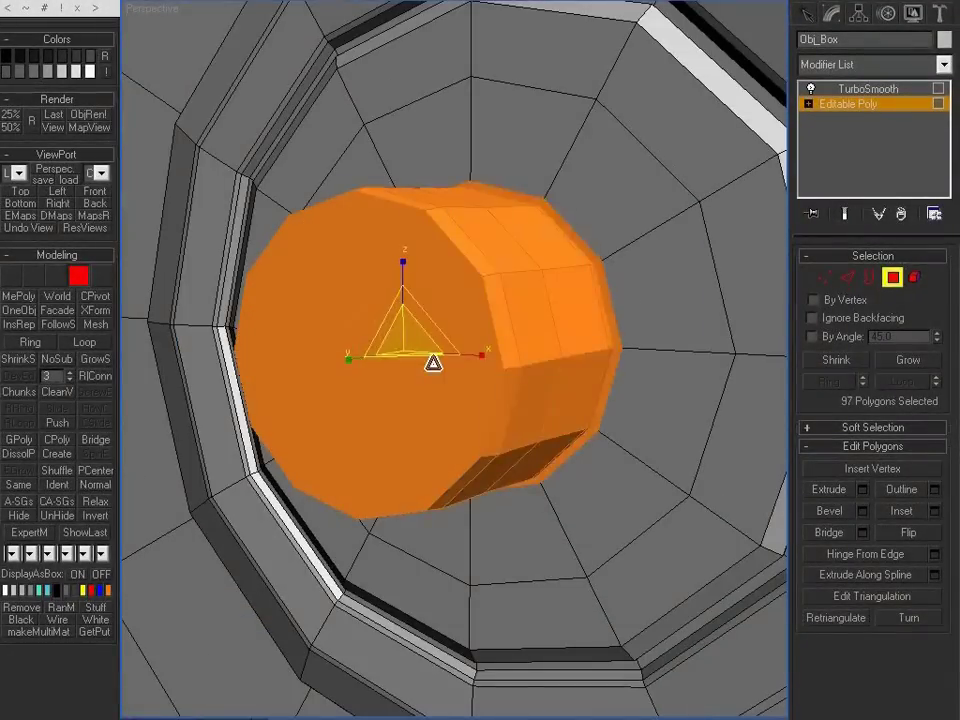
alt+middle_drag(442, 340, 262, 403)
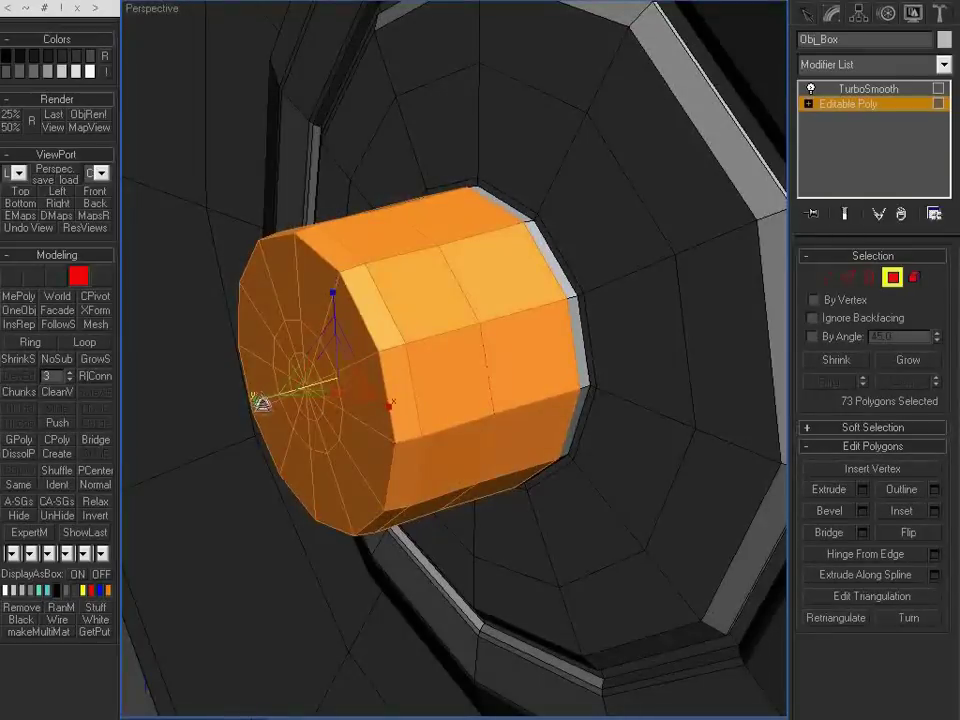
Step: Scale the post's selected polygons along Y to shorten it and shift them along the post's axis toward the disc
drag(262, 403, 279, 390)
key(w)
drag(388, 369, 410, 364)
alt+middle_drag(410, 364, 547, 417)
scroll(656, 470, down, 5)
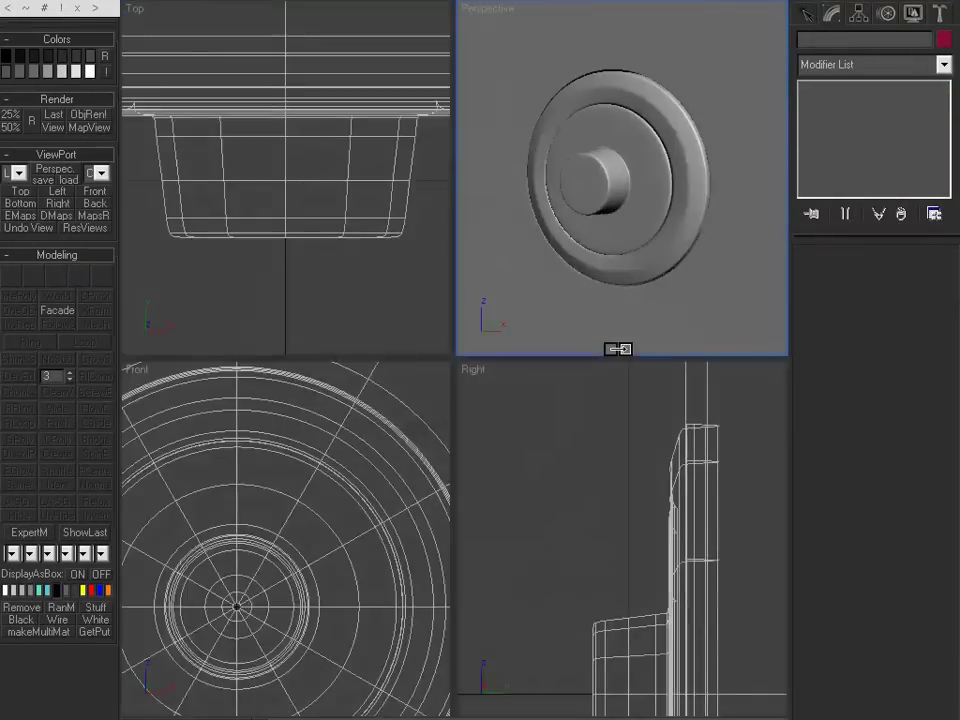
Step: Create a box about 2.775 cm long, 0.555 cm wide and 1.165 cm high over the post in the Top view
scroll(327, 261, down, 2)
scroll(330, 270, down, 3)
middle_drag(330, 270, 326, 260)
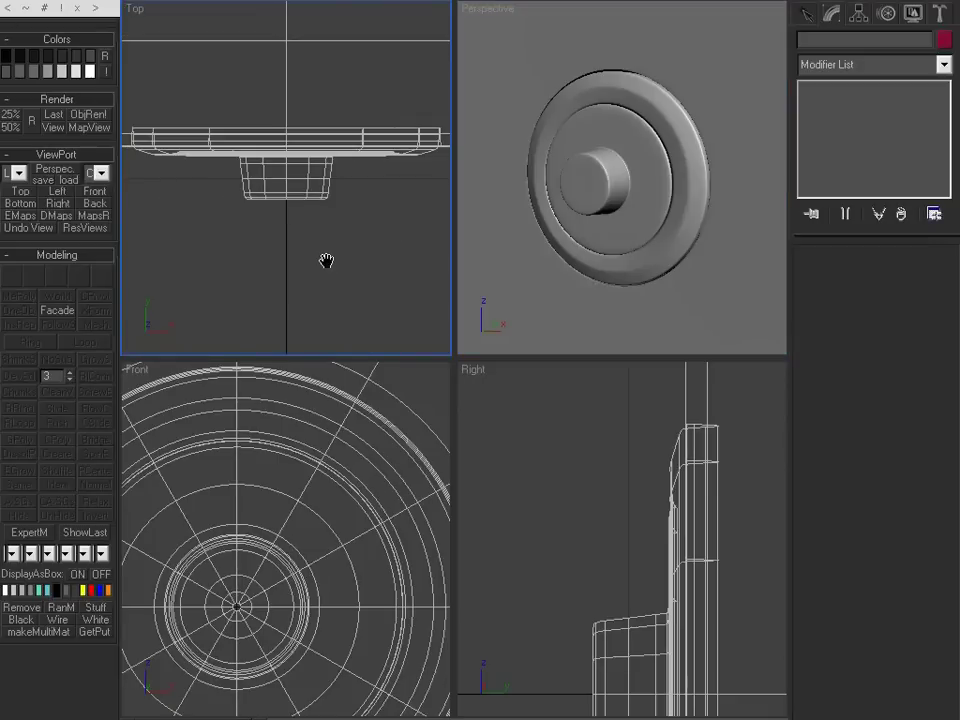
click(31, 555)
click(32, 585)
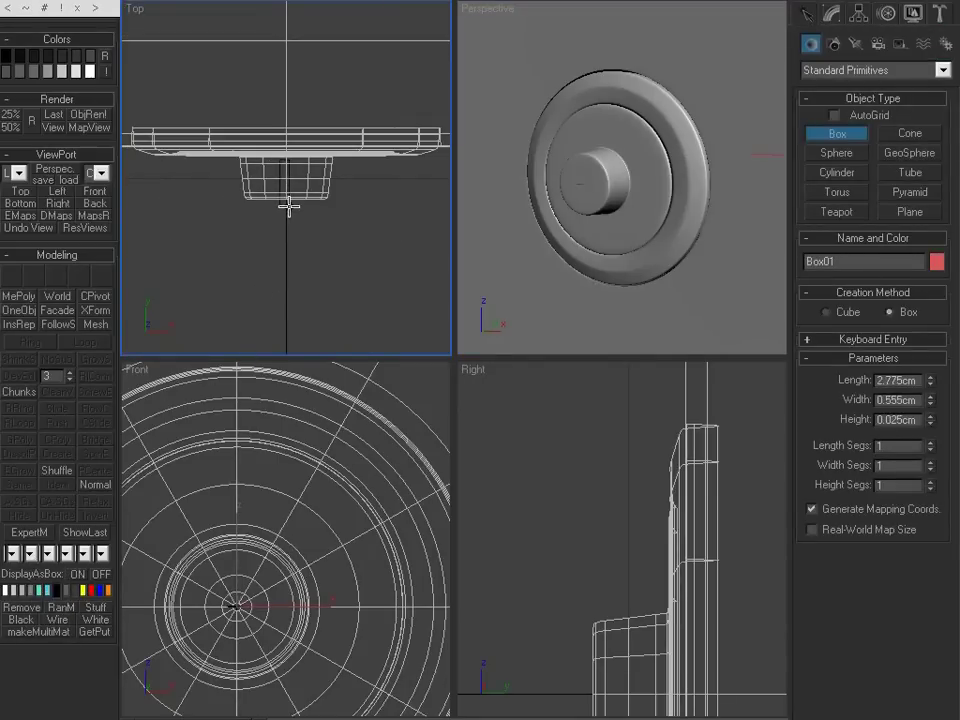
right_click(777, 597)
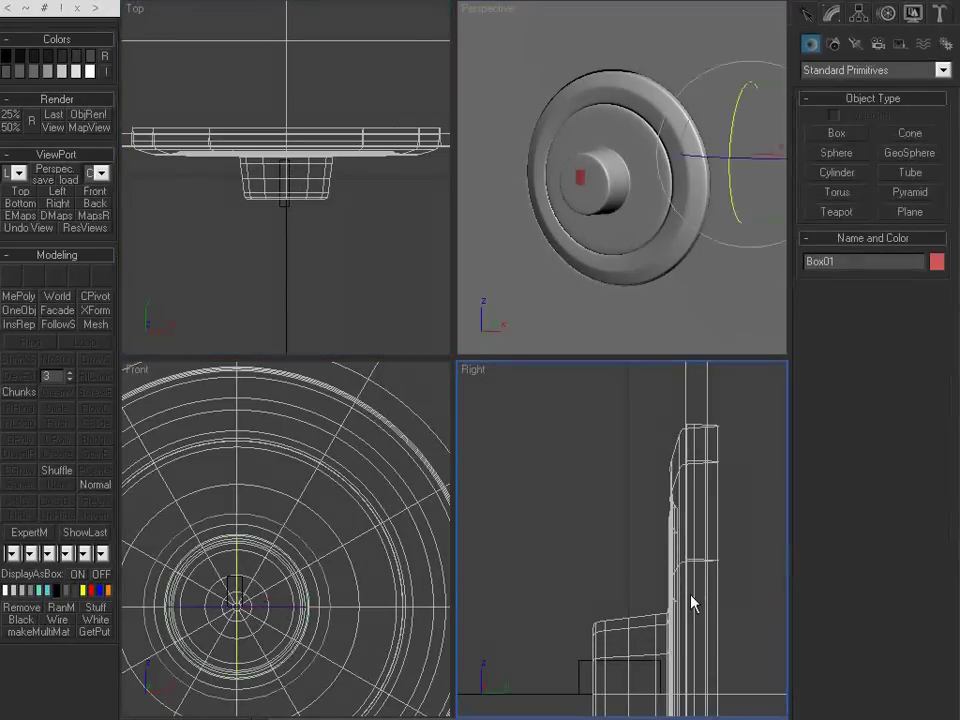
Step: Move the box up to just above the post's upper side and scale it down vertically into a flat bar
click(545, 597)
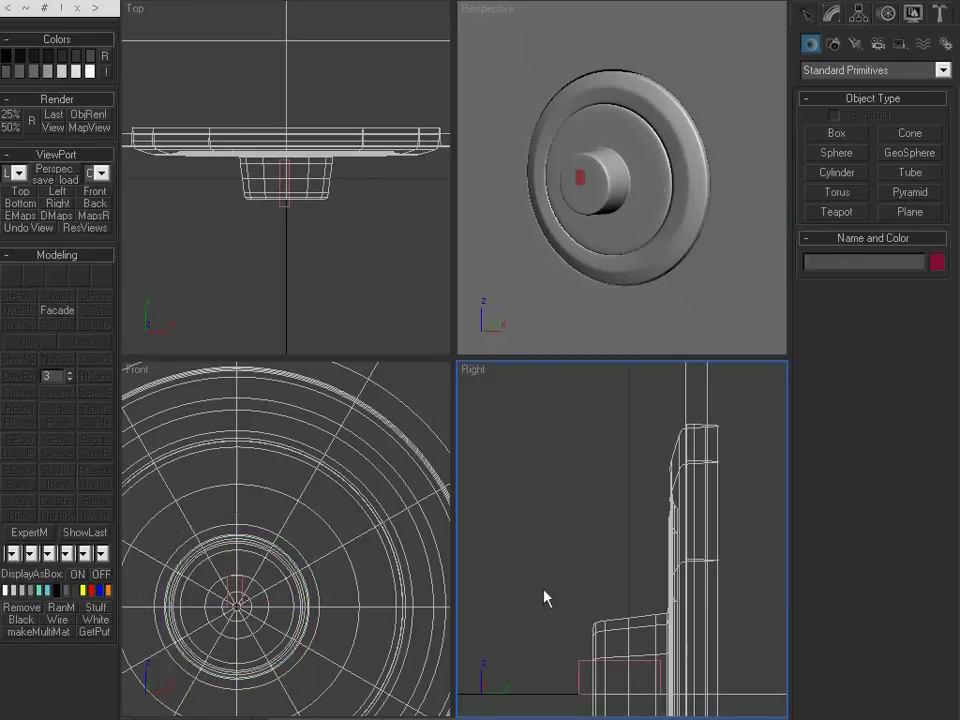
drag(584, 687, 588, 688)
drag(657, 667, 661, 579)
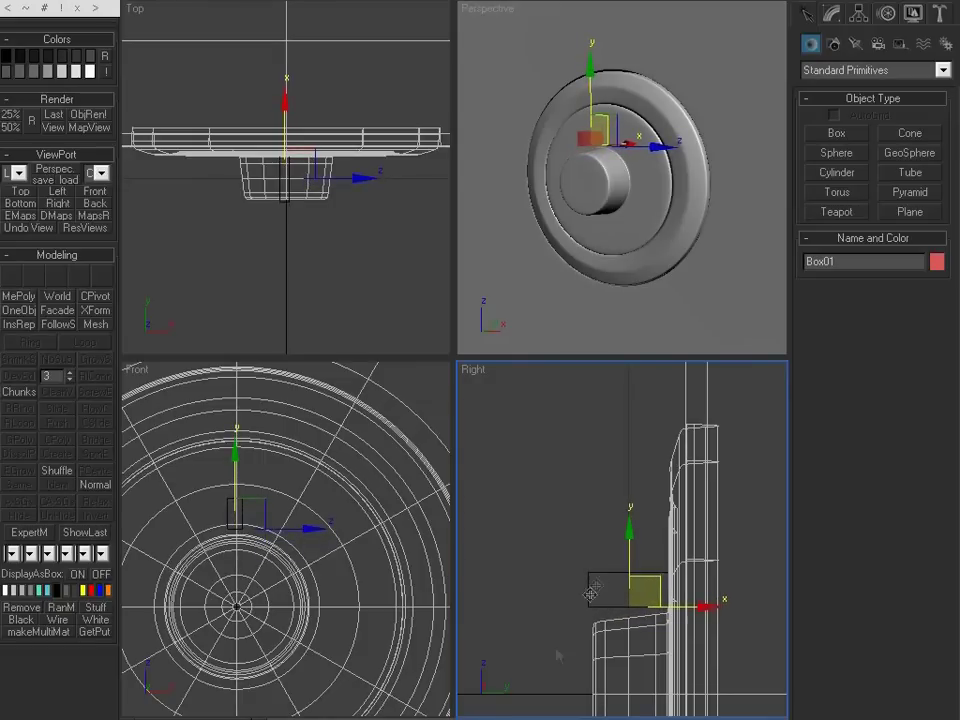
scroll(360, 245, up, 5)
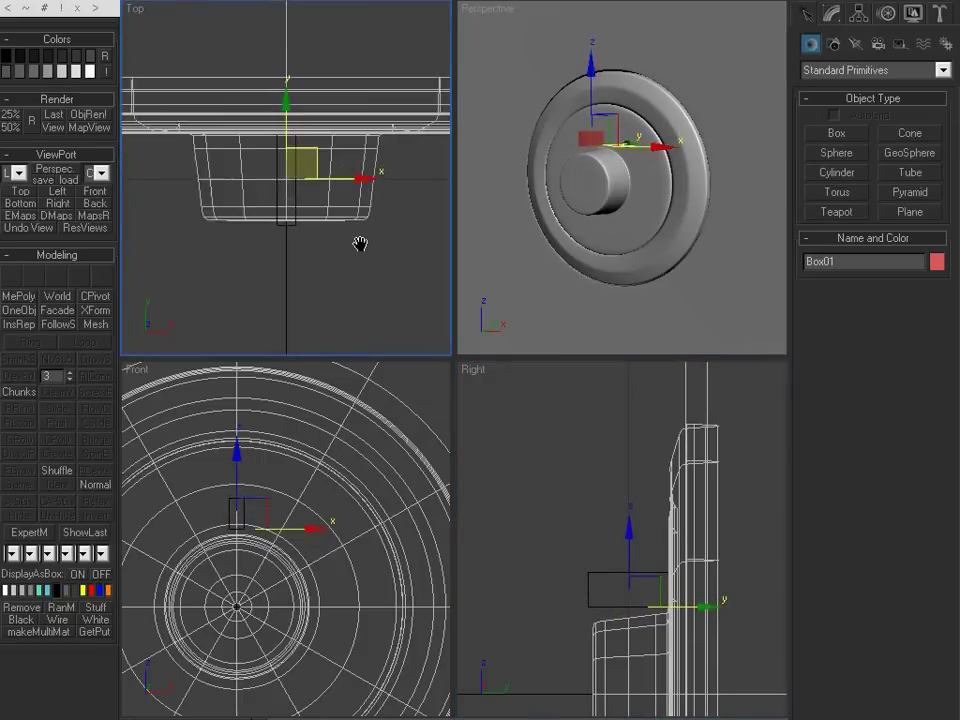
right_click(690, 445)
key(r)
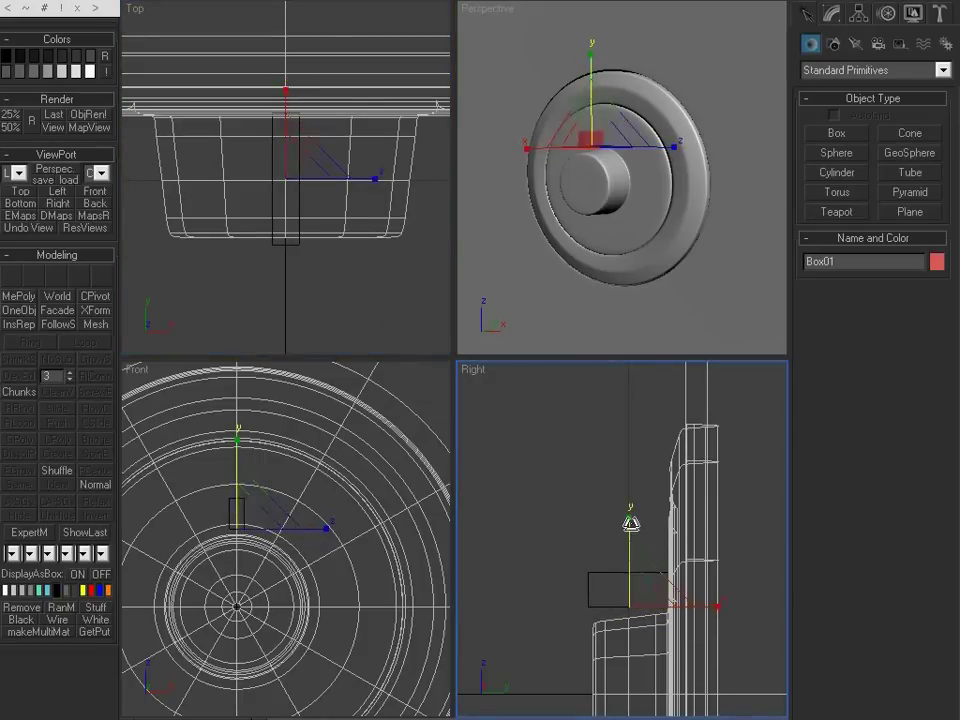
drag(630, 525, 643, 663)
key(w)
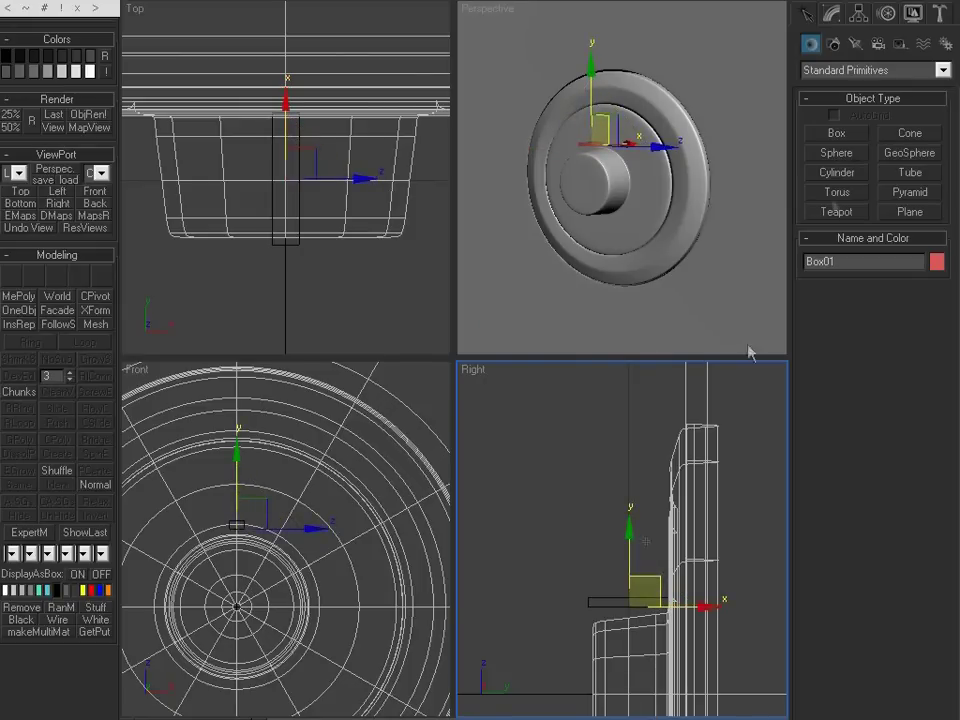
Step: Convert the bar to an editable poly and rotate it about 5.5 degrees in the Right view to follow the post's taper
click(833, 14)
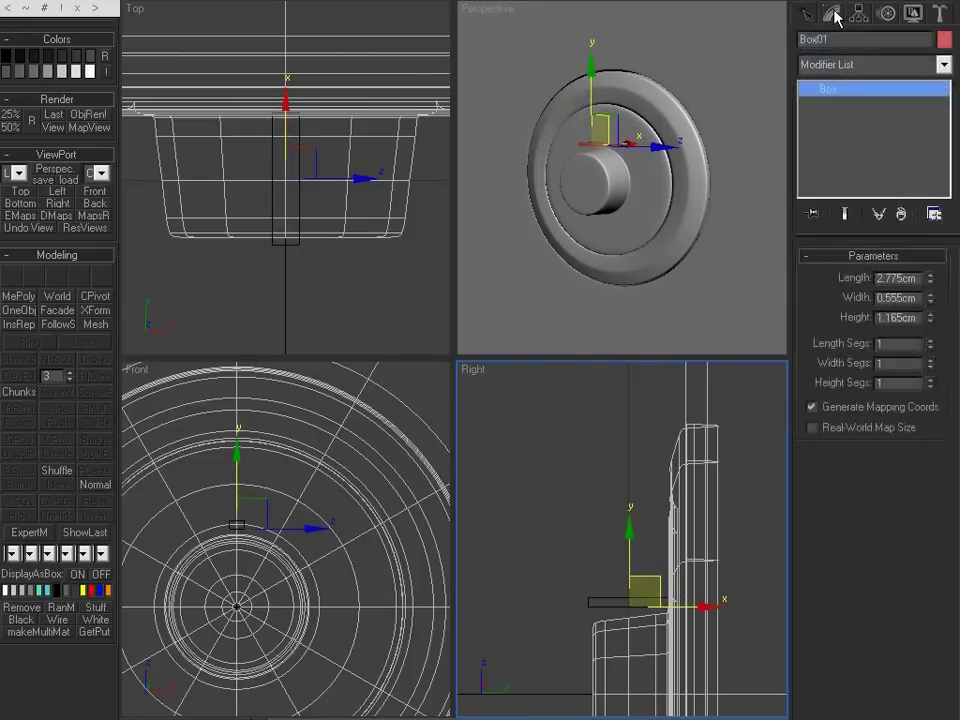
click(17, 297)
scroll(620, 511, up, 2)
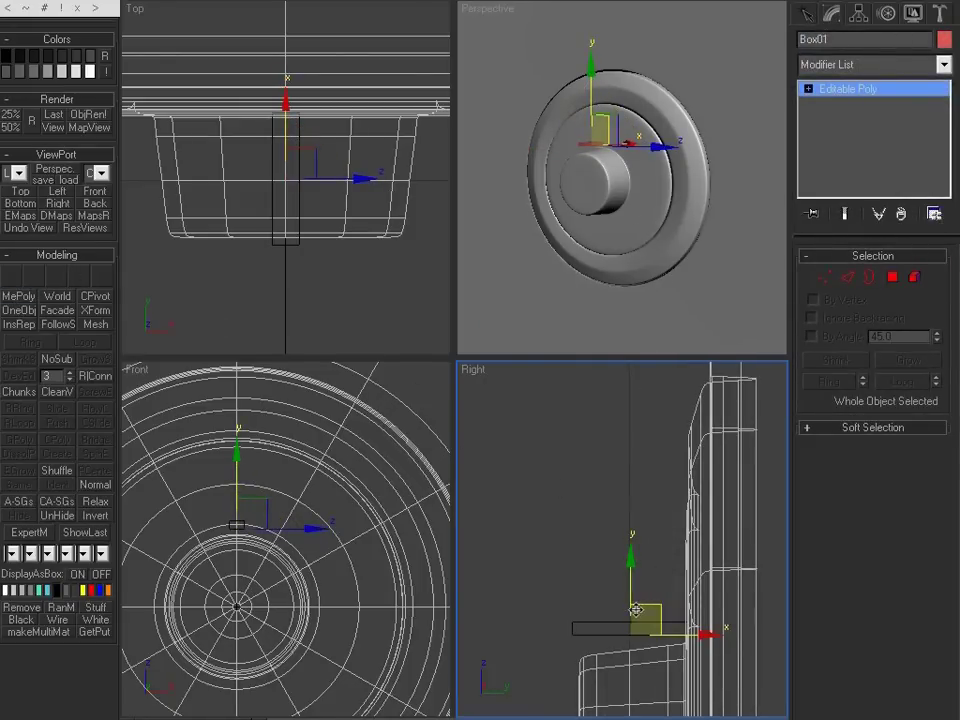
key(z)
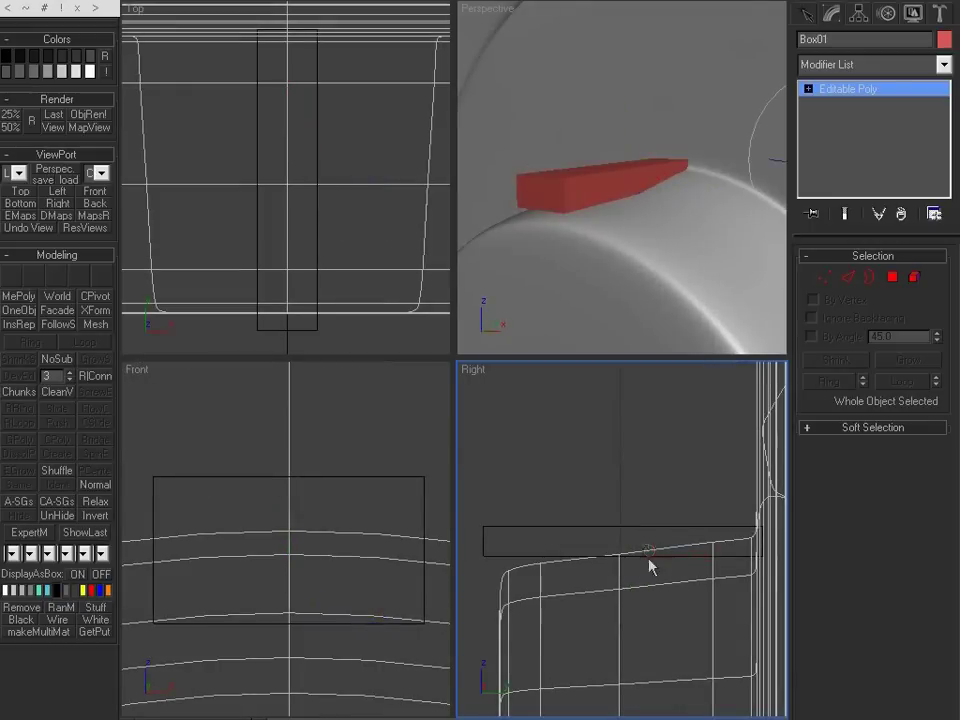
middle_drag(650, 566, 628, 536)
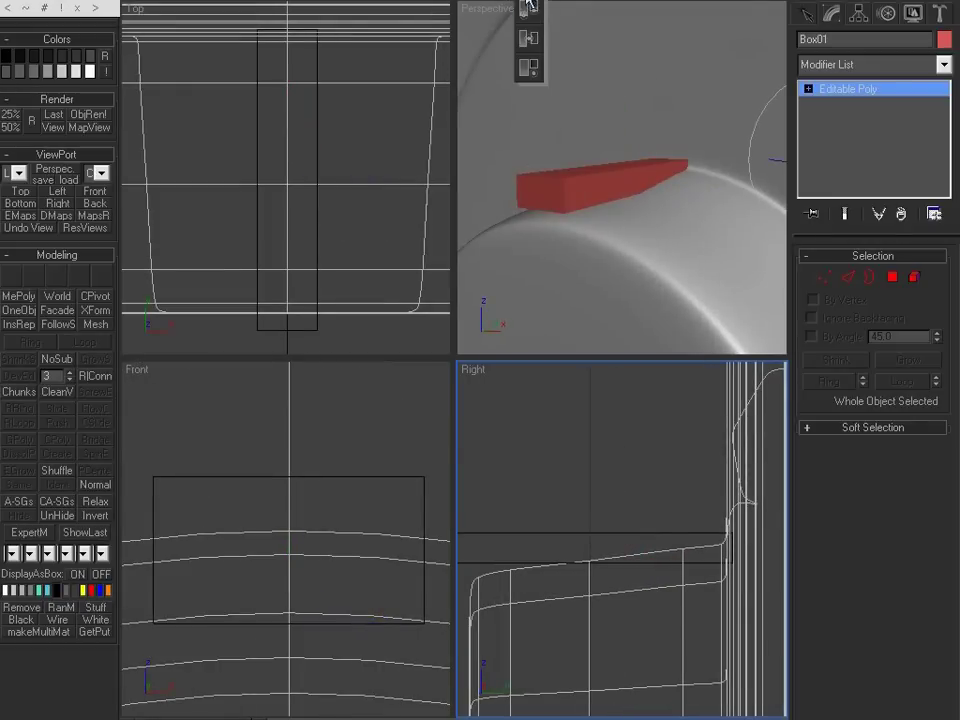
key(e)
key(alt+w)
scroll(527, 399, down, 4)
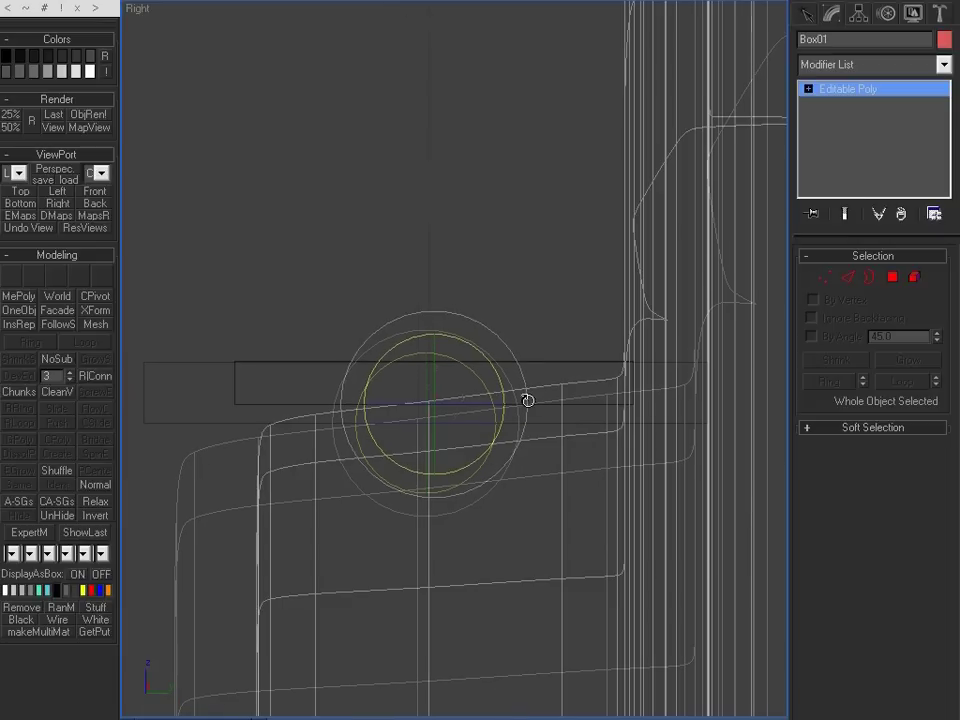
mouse_move(503, 357)
mouse_down()
mouse_move(493, 336)
mouse_move(495, 348)
mouse_up()
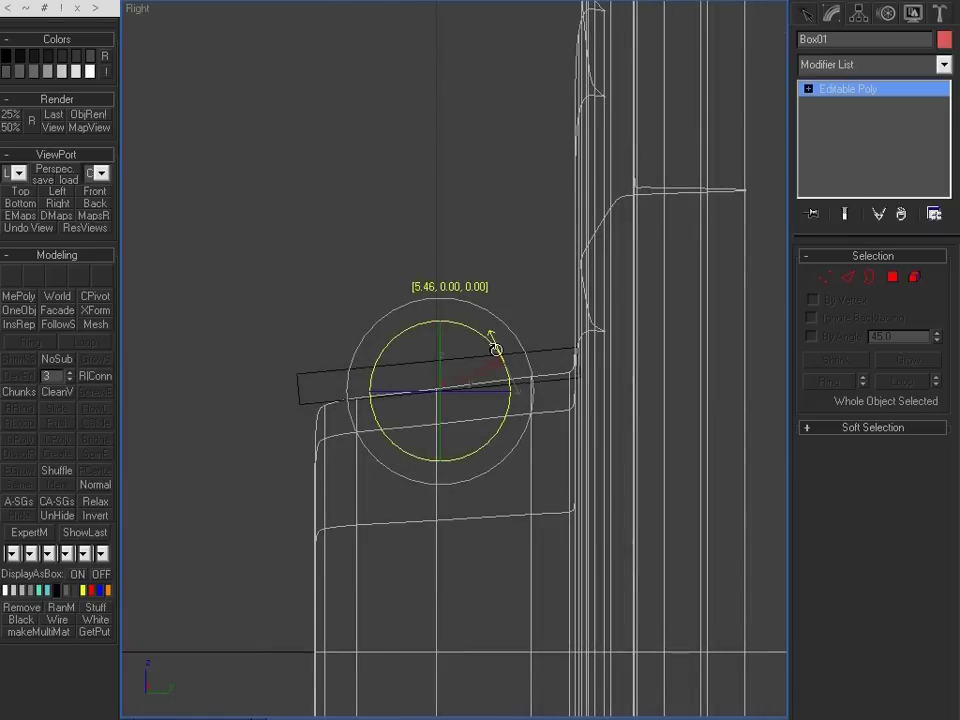
Step: Scale the bar shorter along the post's length and narrower across its width
key(alt+w)
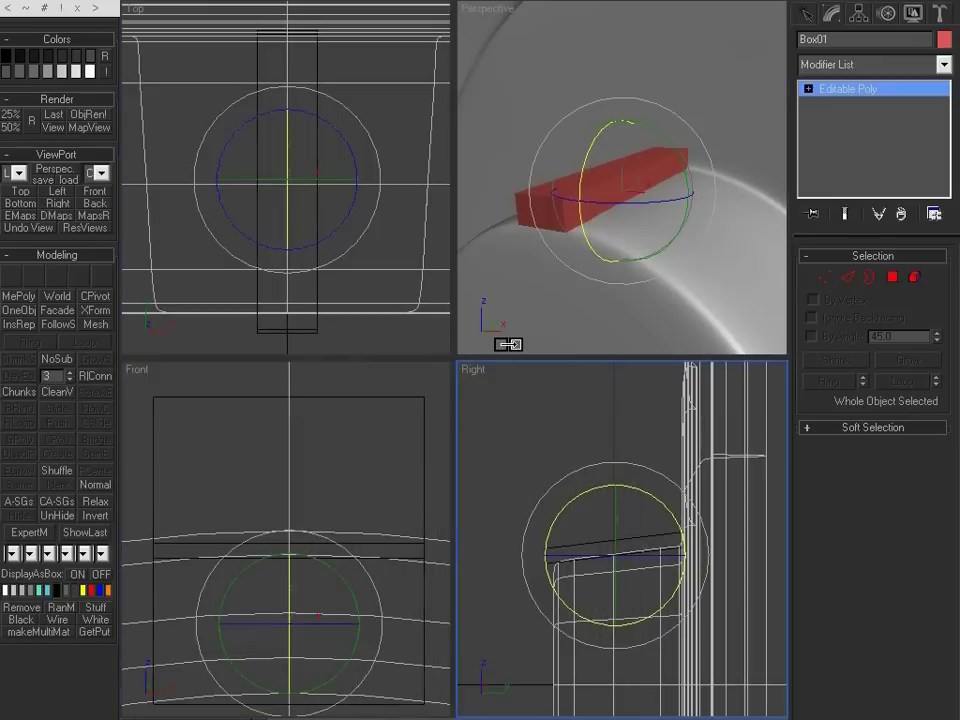
alt+middle_drag(626, 262, 629, 192)
key(r)
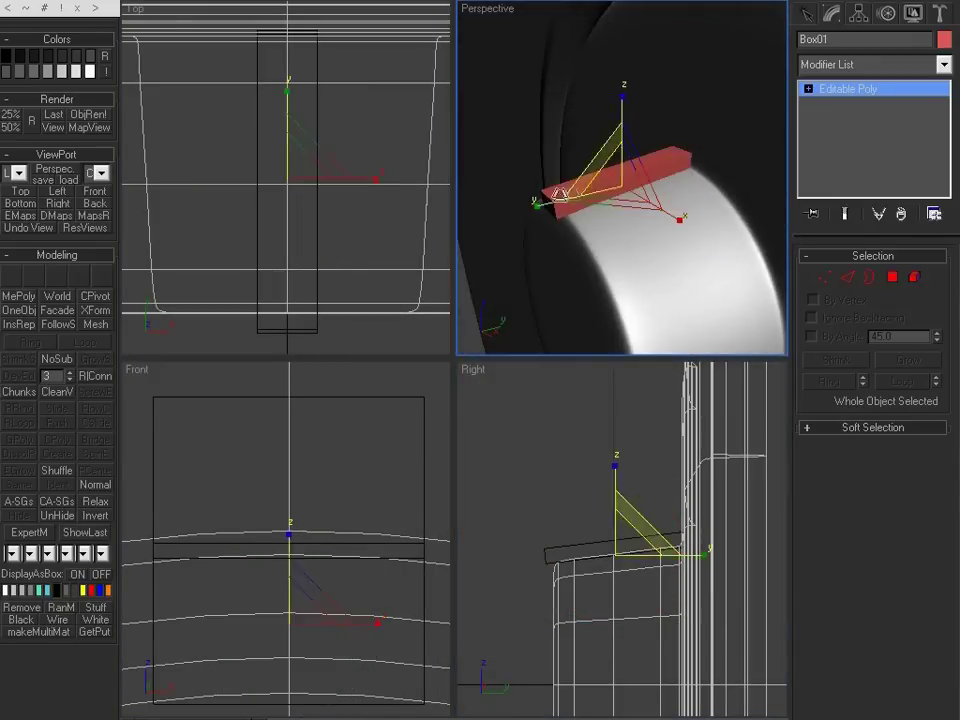
drag(543, 204, 564, 206)
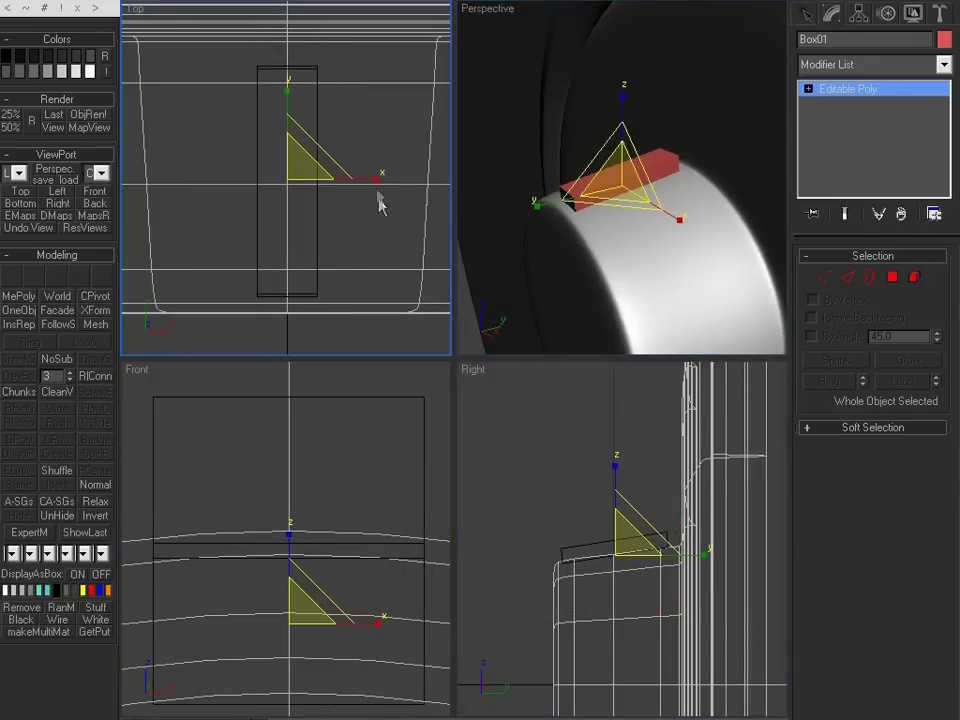
drag(370, 182, 328, 180)
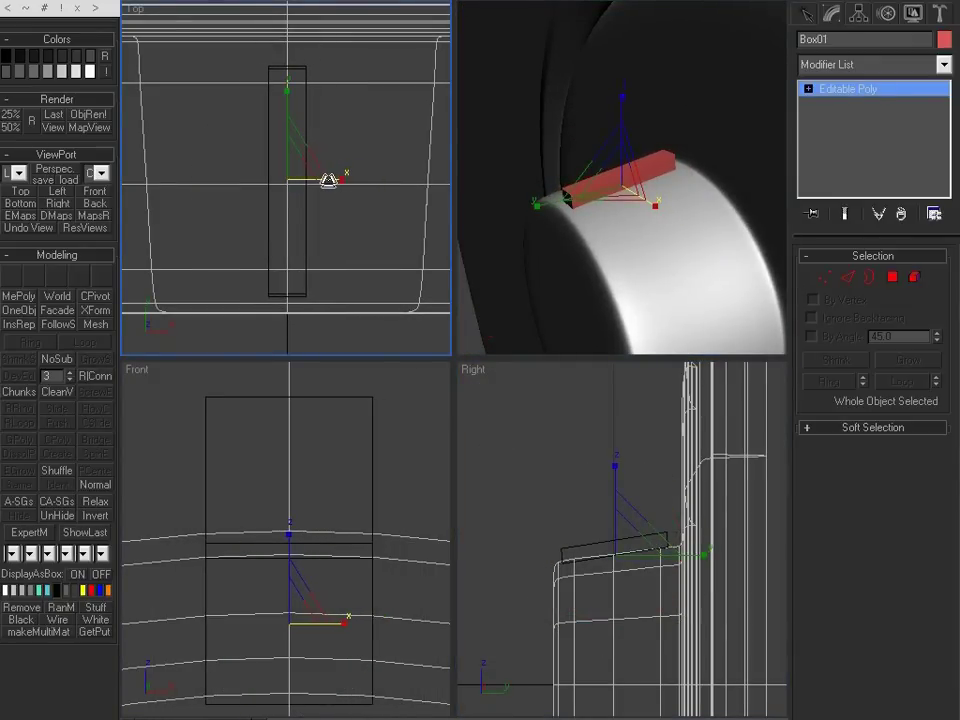
Step: Position the bar partly sunk into the post's upper surface and fine-tune its tilt to match the taper in the Right view
scroll(673, 548, up, 2)
key(w)
drag(609, 502, 640, 550)
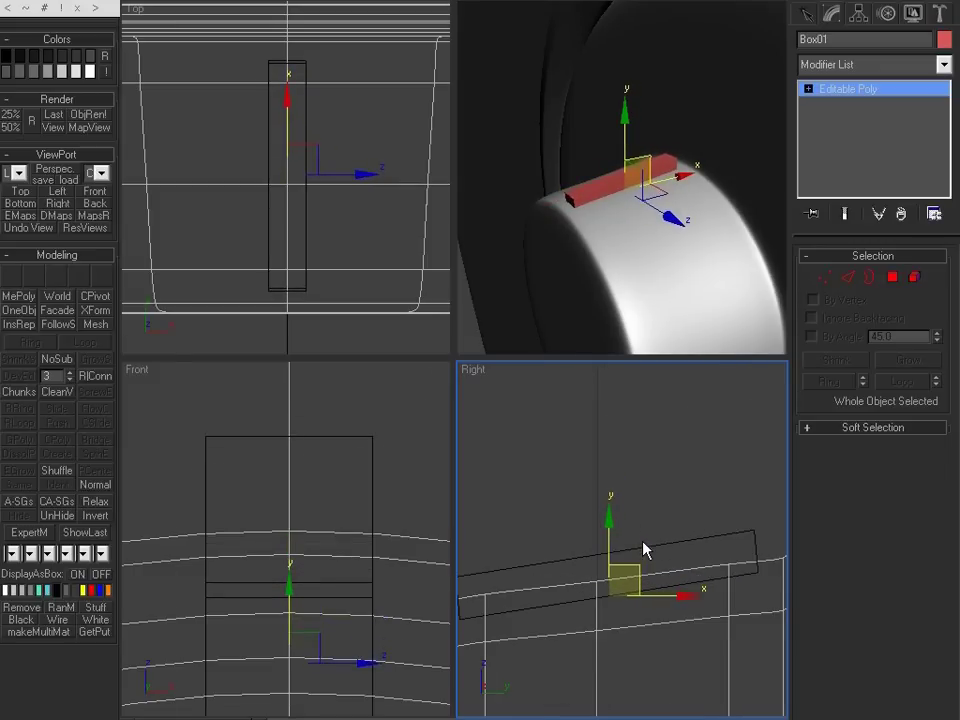
key(alt+w)
key(e)
drag(489, 396, 470, 424)
key(w)
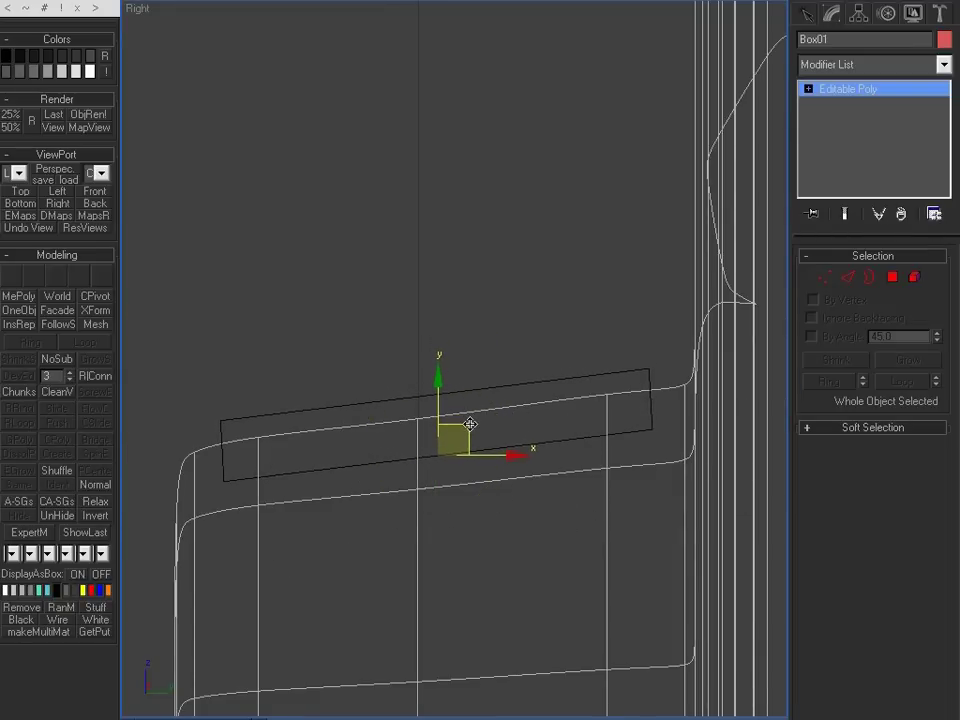
Step: Scale the bar slightly narrower along X in the Perspective view
key(alt+w)
scroll(660, 193, up, 3)
alt+middle_drag(617, 201, 679, 189)
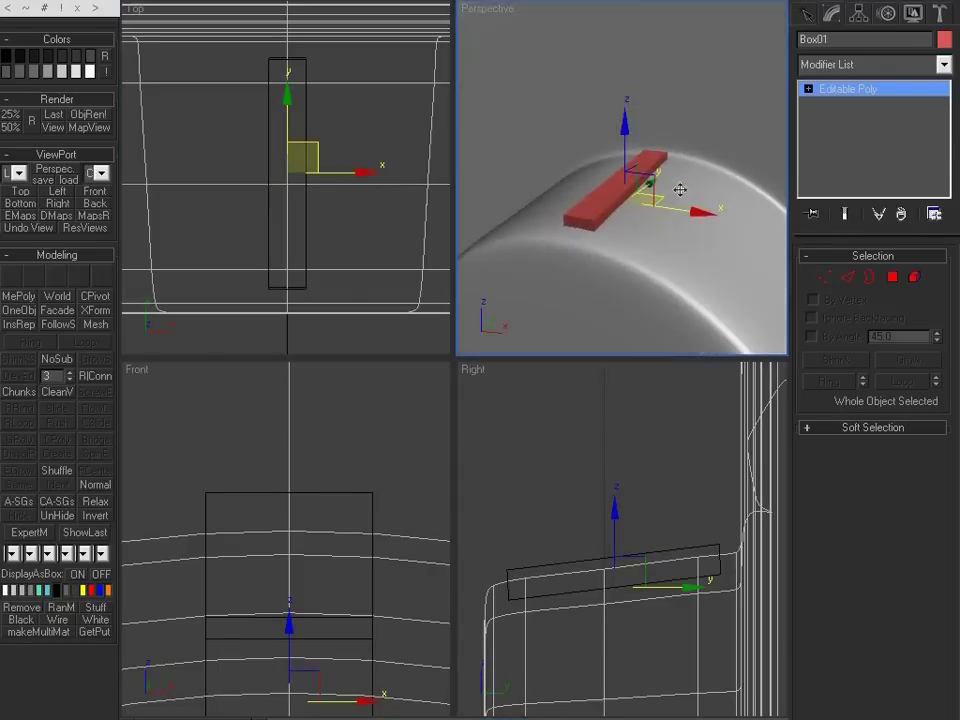
key(alt+w)
key(r)
drag(543, 421, 523, 421)
Step: Display edged faces and divide the bar with additional edge loops
key(2)
click(448, 388)
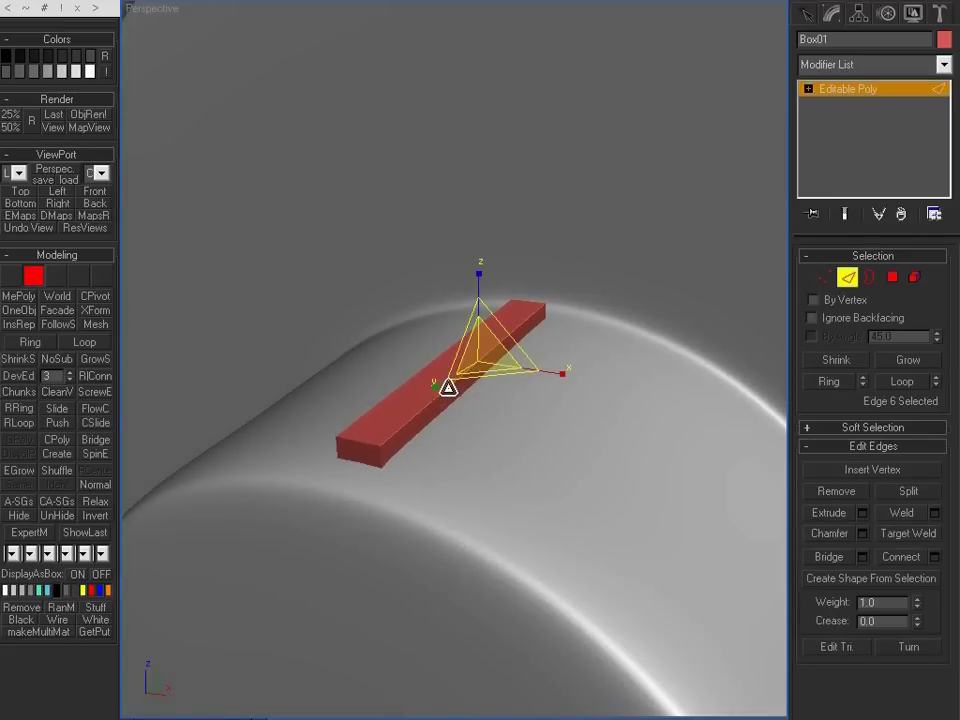
double_click(448, 388)
key(F4)
alt+middle_drag(448, 388, 510, 379)
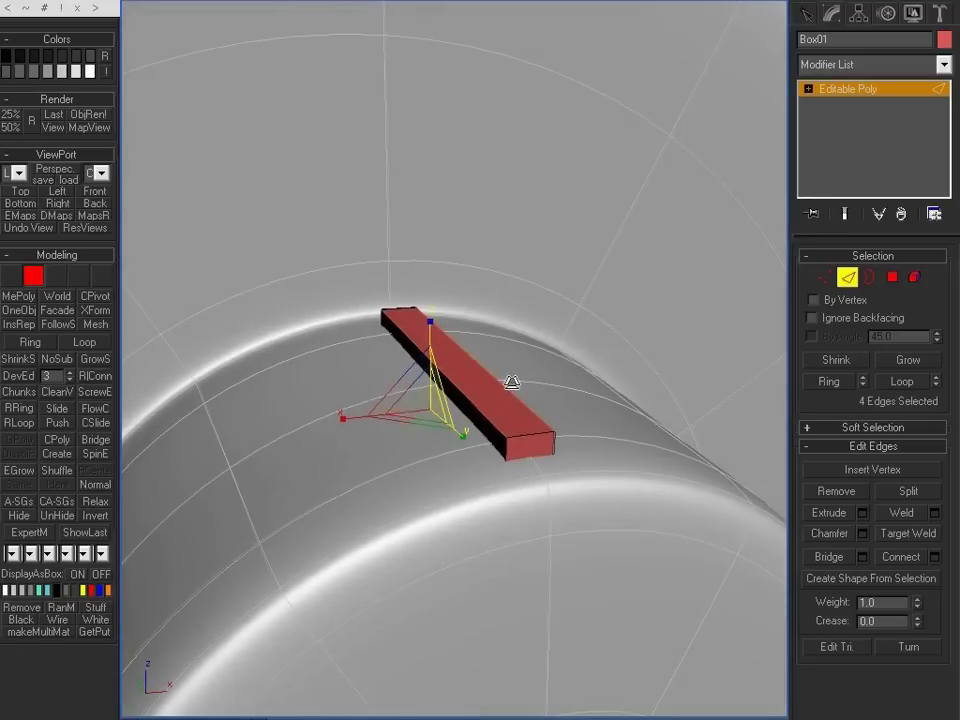
click(510, 450)
click(645, 437)
Step: Select the whole bar as an element and apply MeshSmooth to it twice with smoothness 1.0
key(5)
click(505, 413)
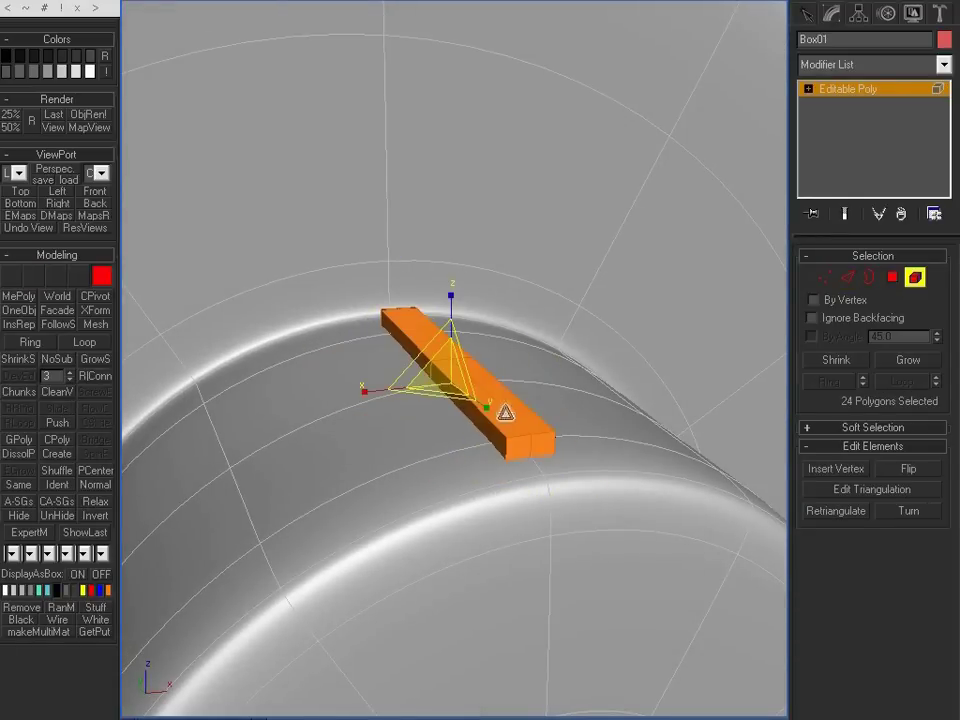
key(ctrl+m)
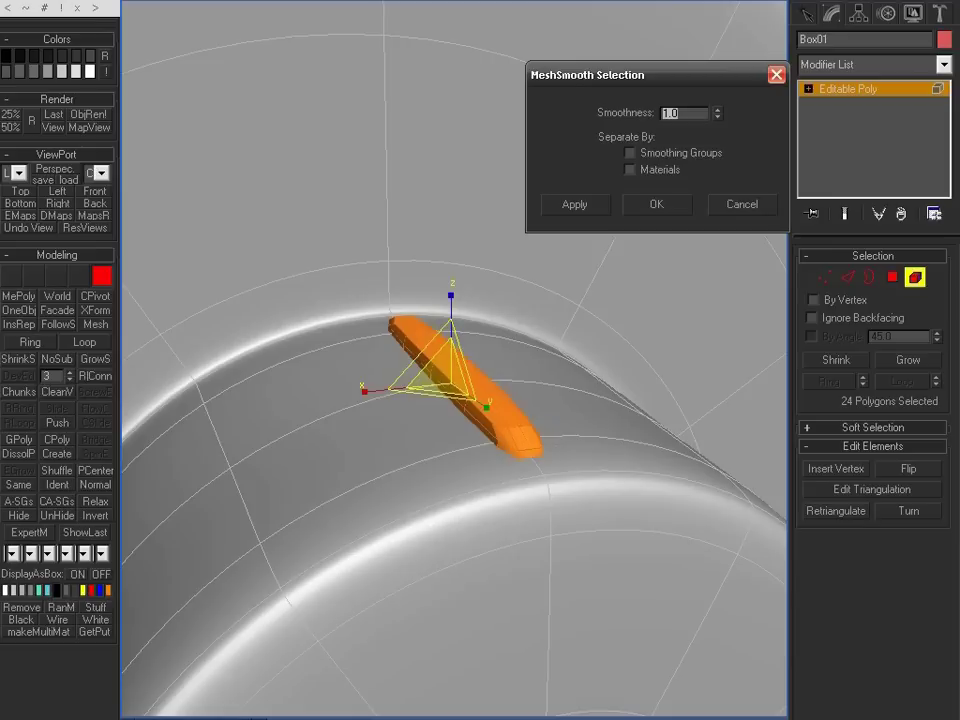
drag(710, 74, 676, 134)
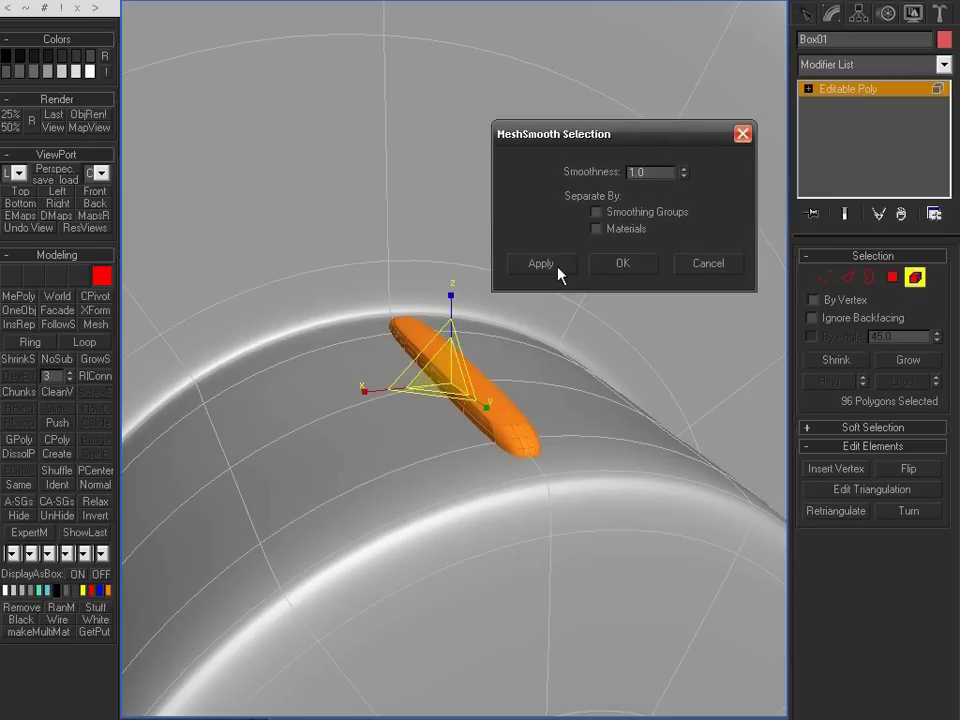
click(632, 266)
scroll(621, 279, down, 2)
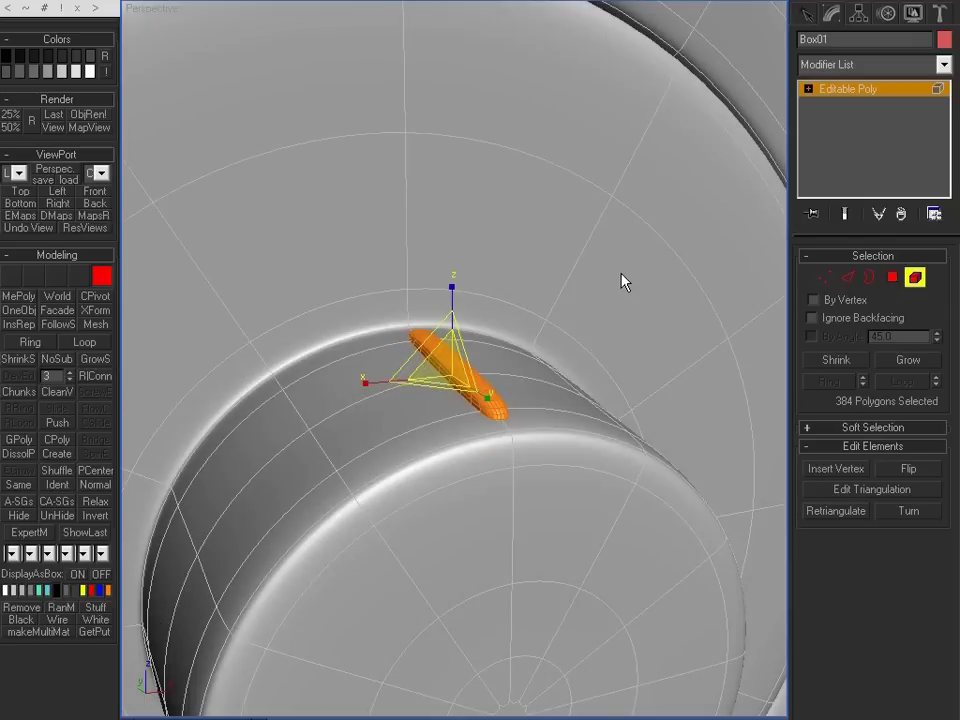
Step: Try setting up the bar's rotation in the Front view, trying the Local and World reference coordinate systems
key(5)
key(e)
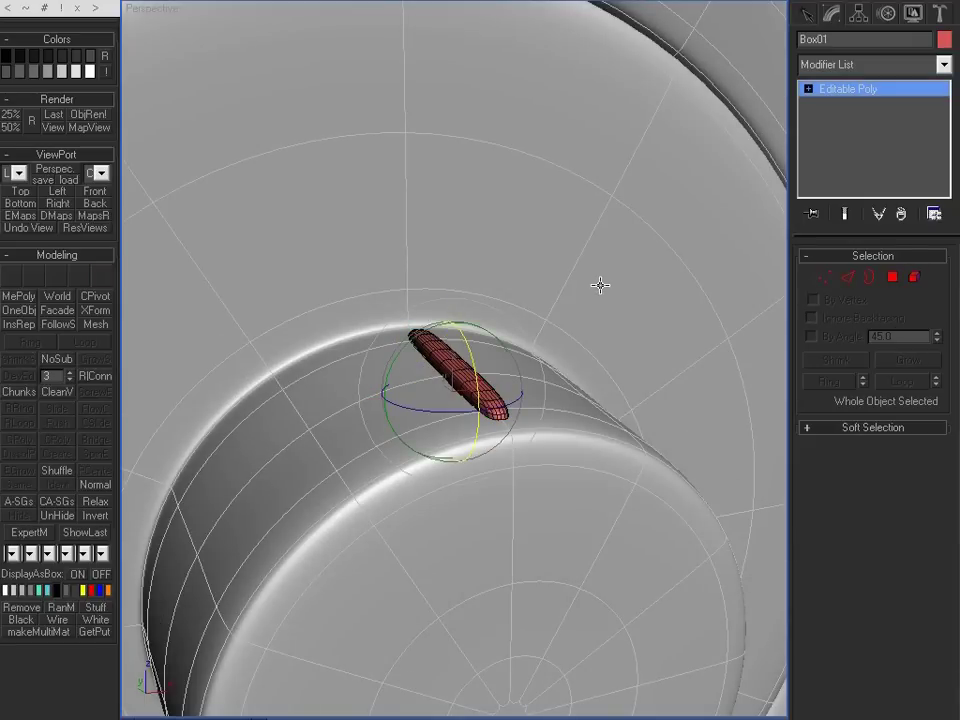
key(alt+w)
right_click(332, 189)
right_click(281, 524)
key(alt+w)
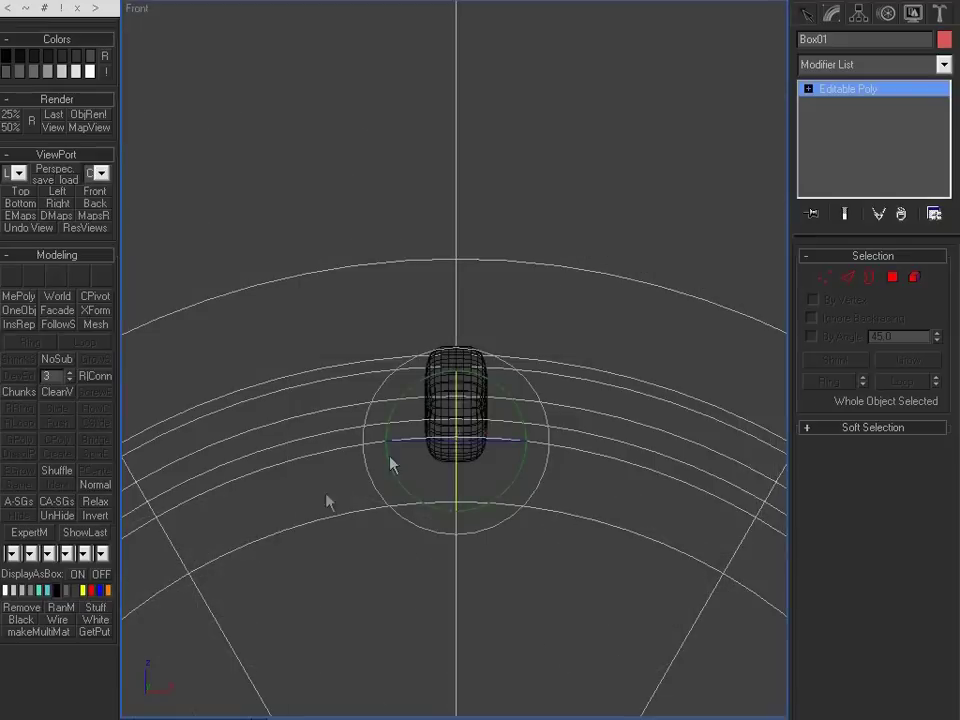
scroll(398, 448, down, 5)
middle_drag(485, 445, 485, 414)
drag(535, 2, 531, 57)
click(501, 2)
click(478, 42)
click(501, 2)
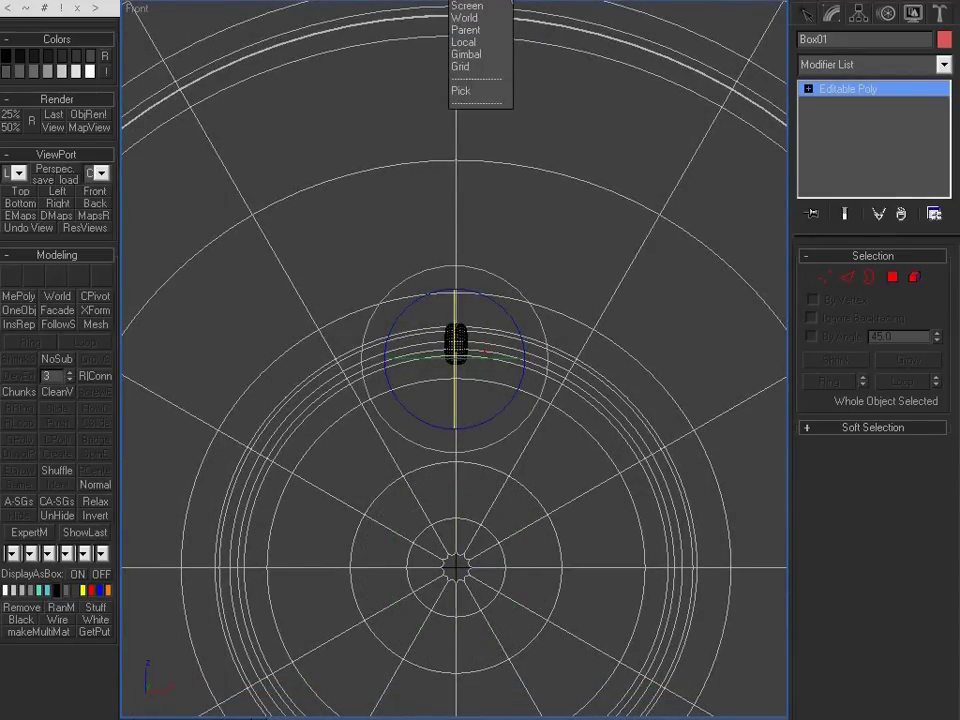
click(504, 19)
mouse_move(589, 339)
middle_down()
mouse_move(564, 257)
mouse_move(557, 285)
mouse_move(476, 356)
mouse_move(480, 345)
middle_up()
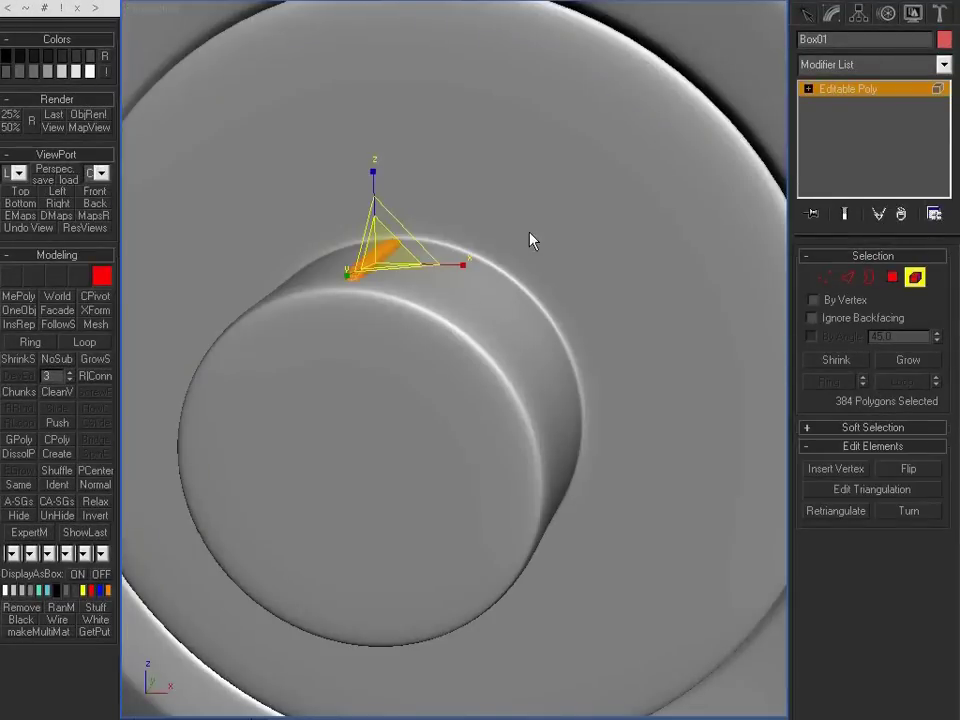
Step: Set the bar's rotation to the World coordinate system around the transform coordinate center in the Perspective view
key(e)
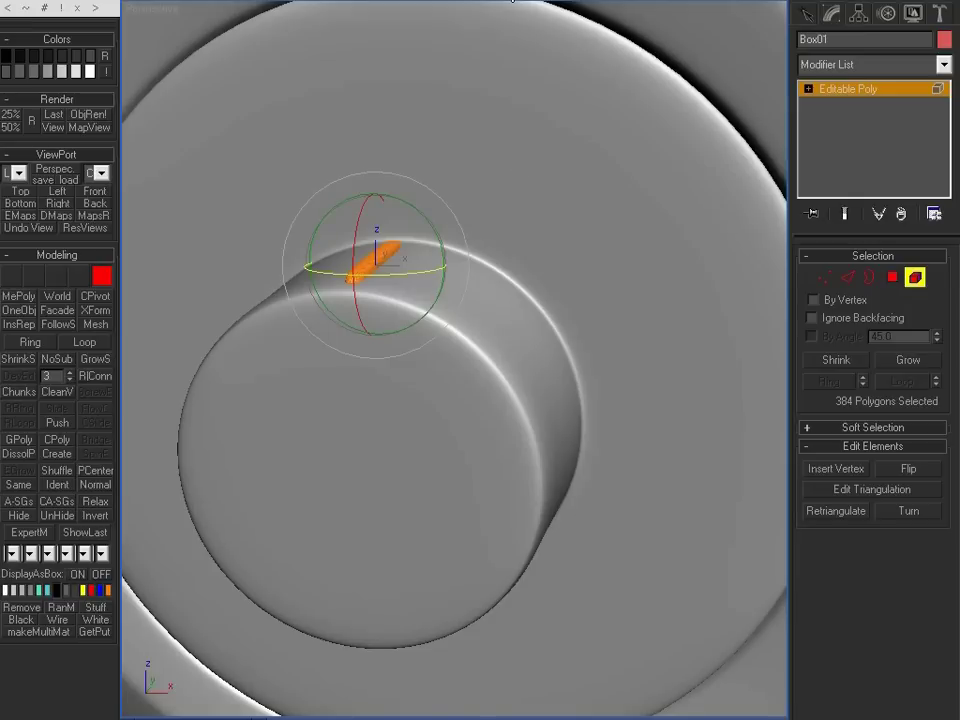
click(475, 1)
click(493, 17)
drag(529, 2, 529, 67)
scroll(506, 152, down, 2)
mouse_move(422, 253)
alt+middle_down()
mouse_move(482, 227)
mouse_move(418, 240)
alt+middle_up()
scroll(418, 240, up, 2)
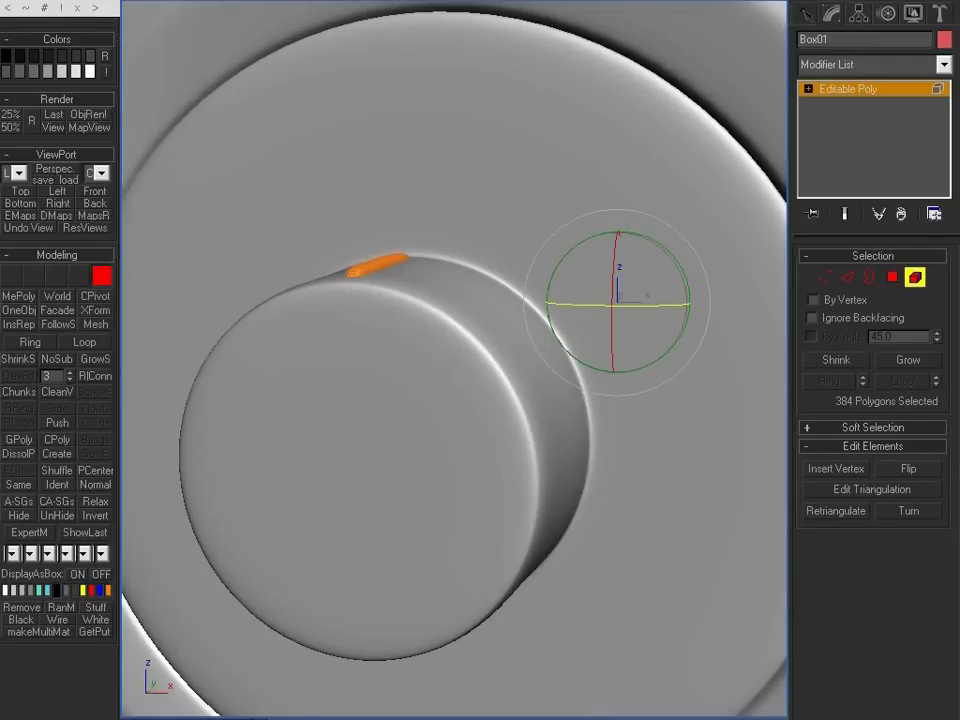
Step: Array the bar around the post as 72 instances with an incremental Y rotation of 5 degrees
key(alt+t)
click(105, 93)
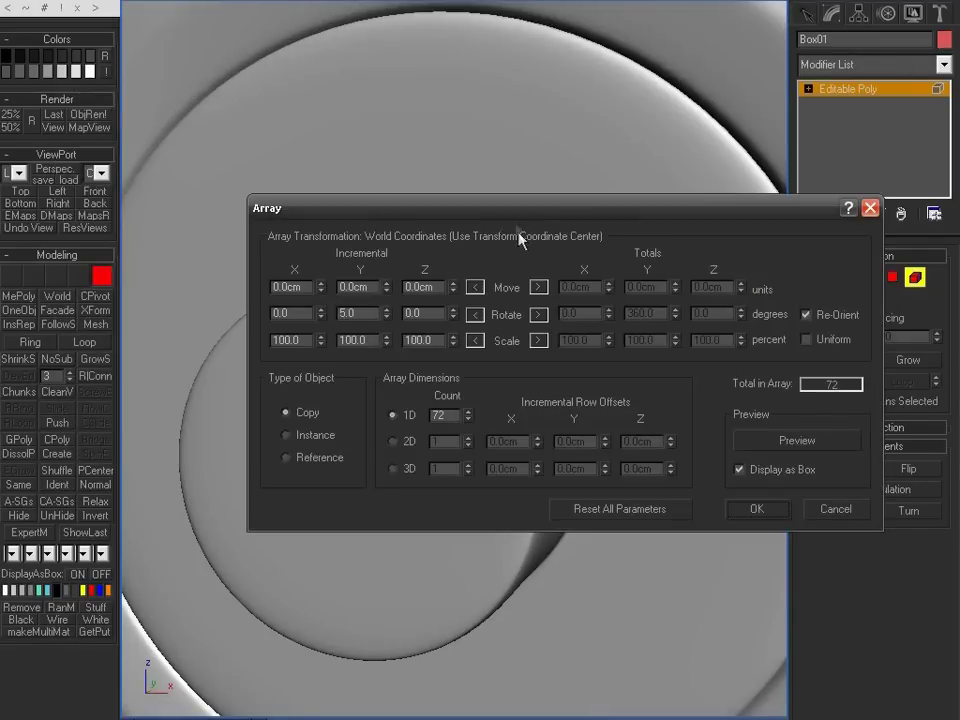
drag(505, 213, 664, 45)
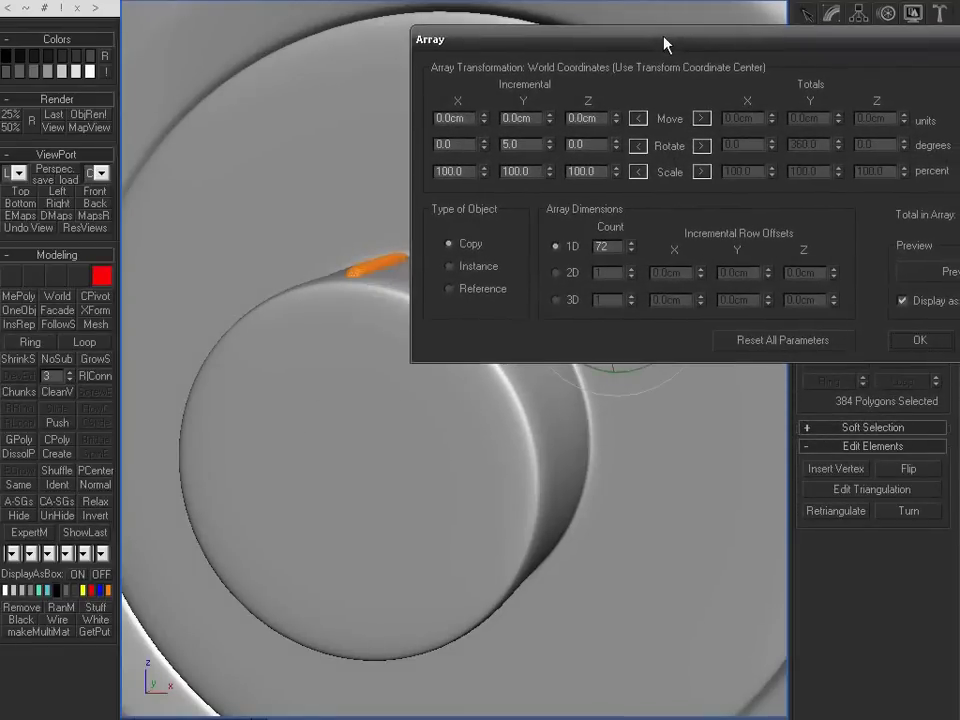
click(954, 274)
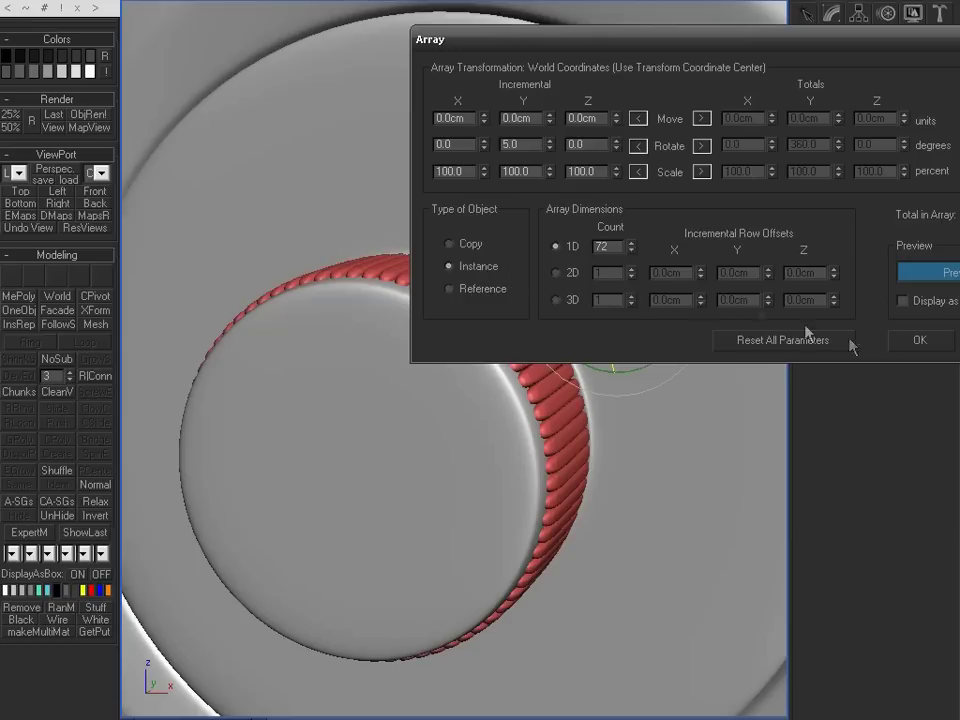
click(920, 348)
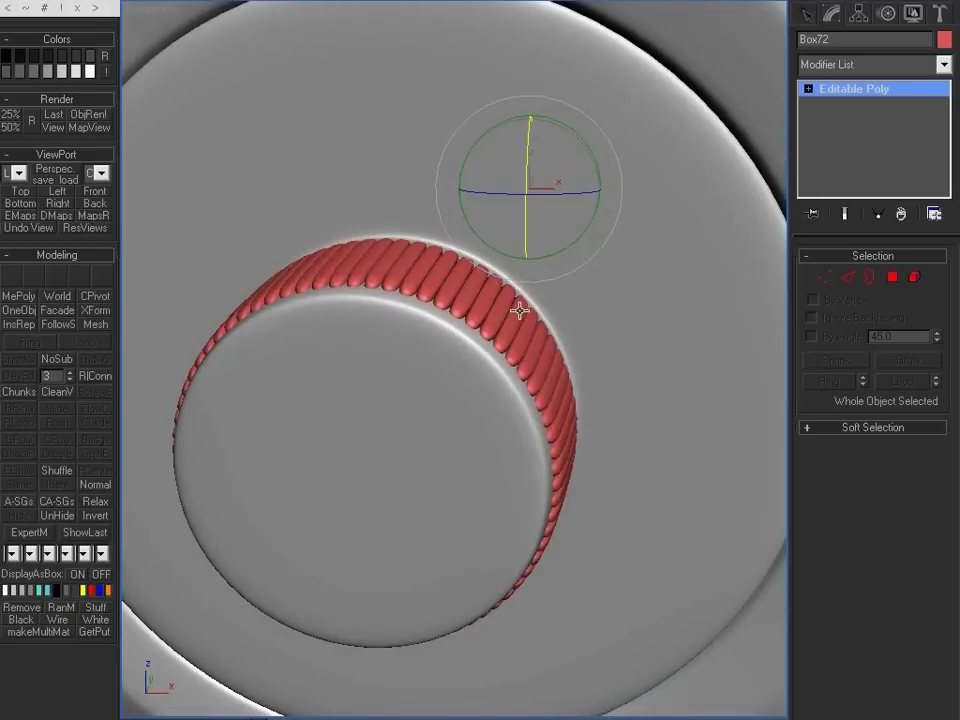
Step: Select the original bar, Box01, and open its vertices for editing with edged faces displayed
key(h)
drag(586, 428, 586, 240)
double_click(420, 201)
scroll(420, 204, up, 3)
key(r)
key(5)
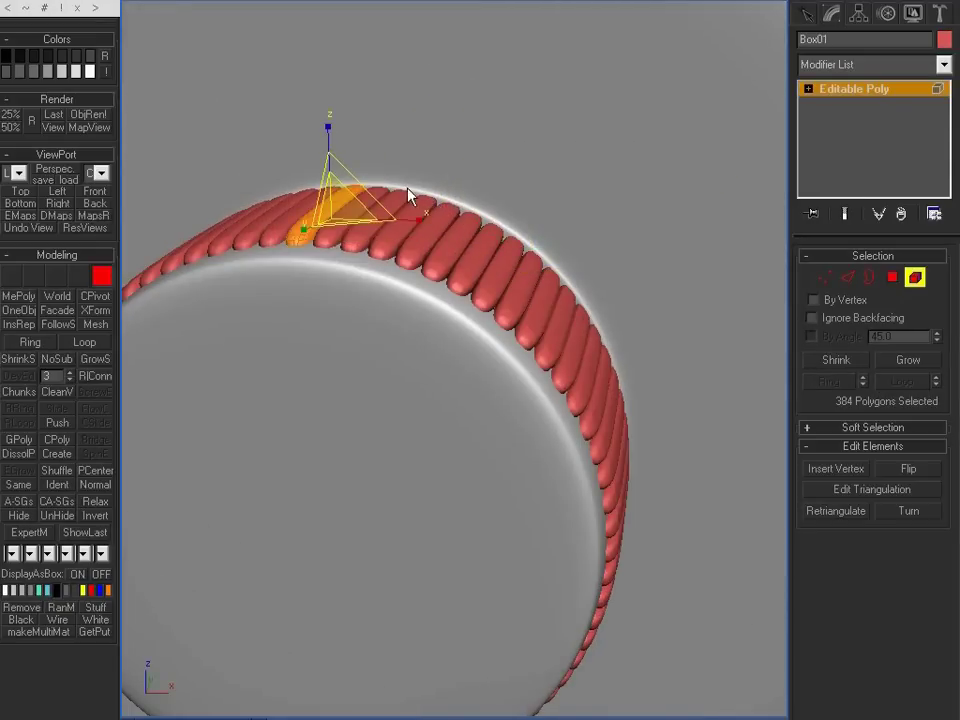
alt+middle_drag(407, 189, 426, 283)
scroll(426, 283, up, 3)
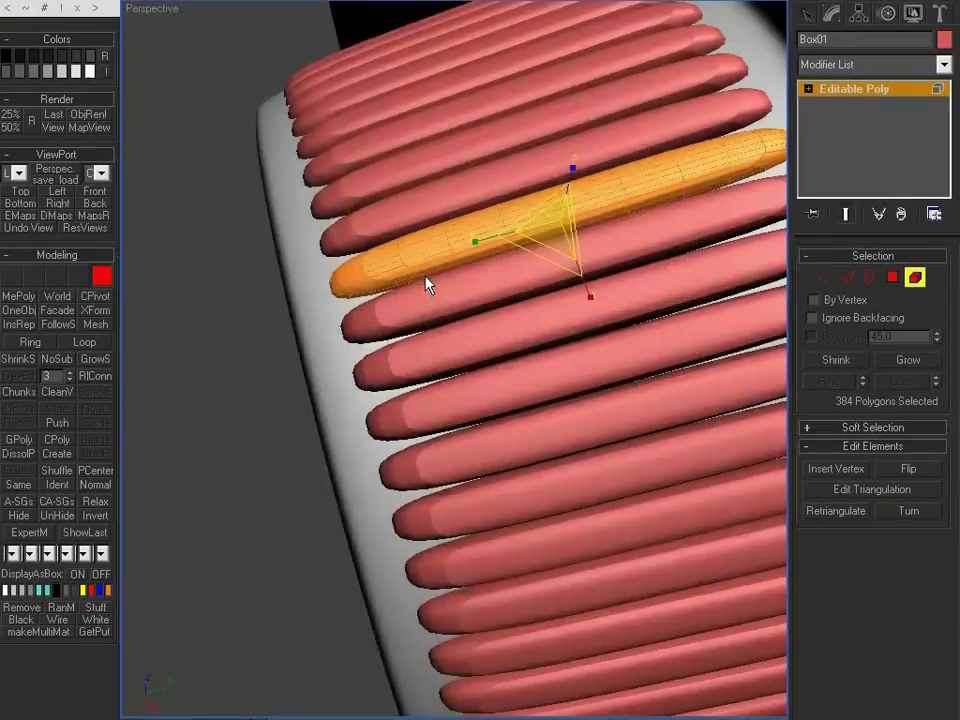
key(1)
key(F4)
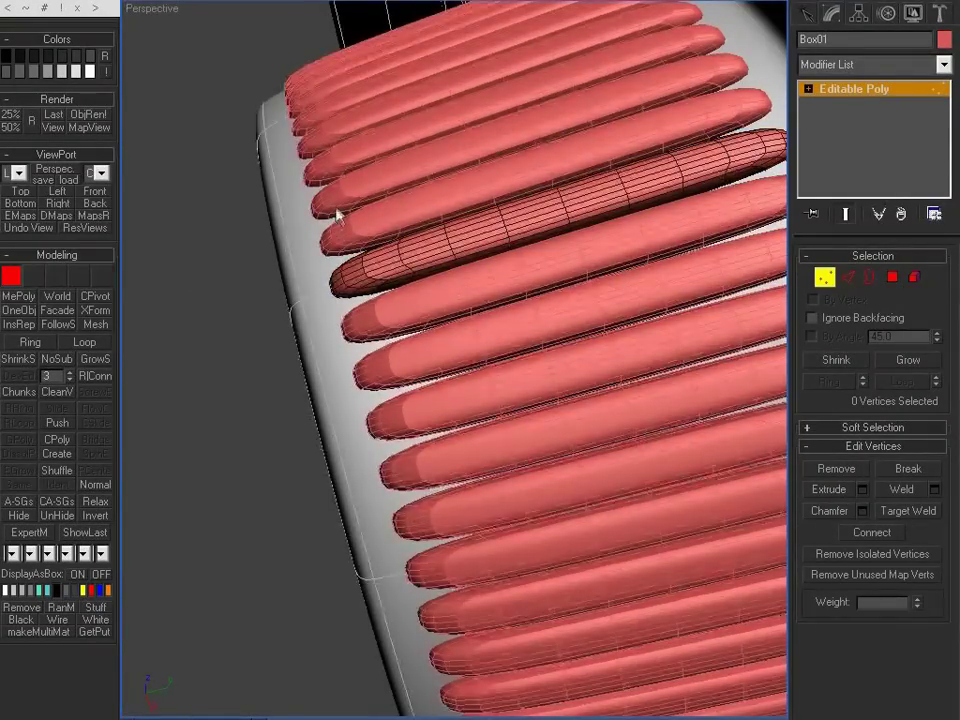
Step: Flatten the instanced bars' front ends by scaling Box01's front-end vertices down along Y
scroll(336, 209, up, 3)
middle_drag(336, 209, 407, 270)
scroll(394, 279, down, 3)
scroll(392, 274, up, 3)
scroll(394, 274, down, 2)
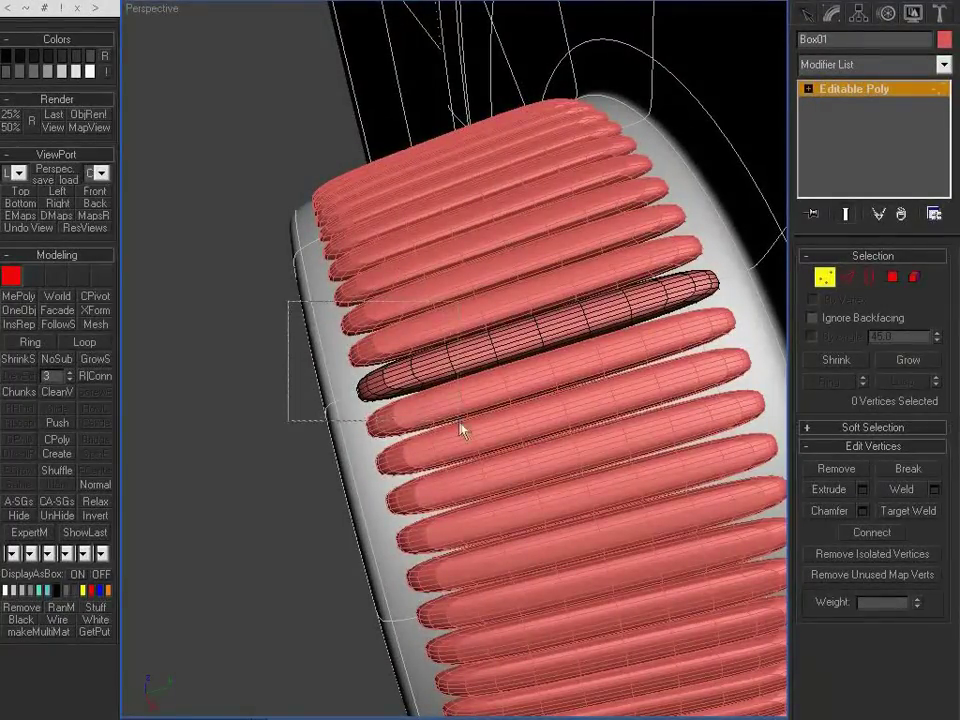
drag(463, 430, 467, 435)
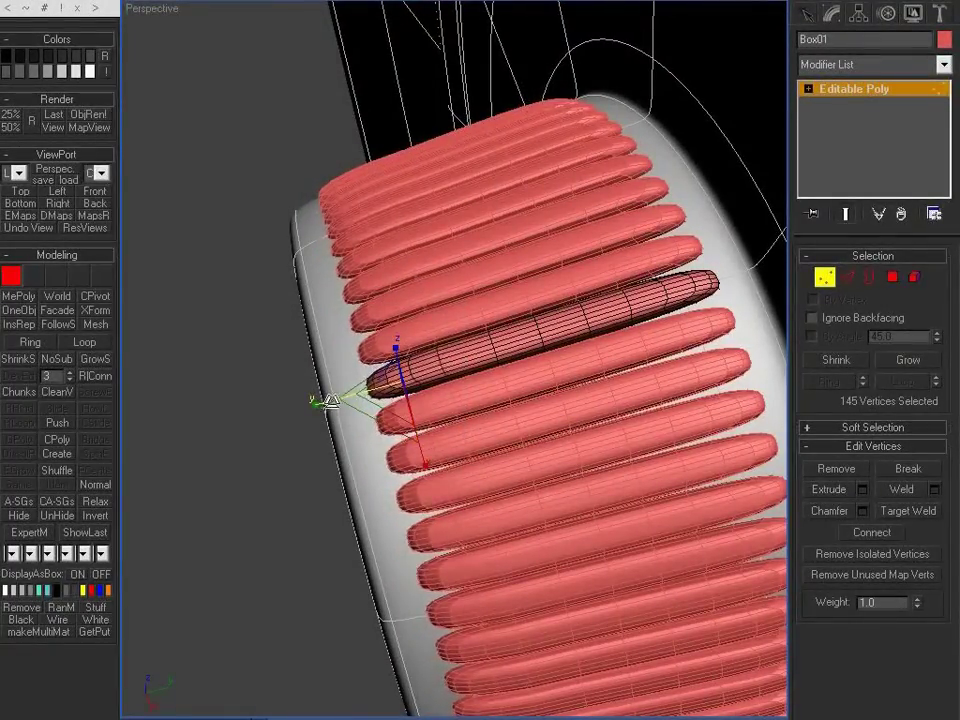
drag(331, 401, 410, 397)
key(w)
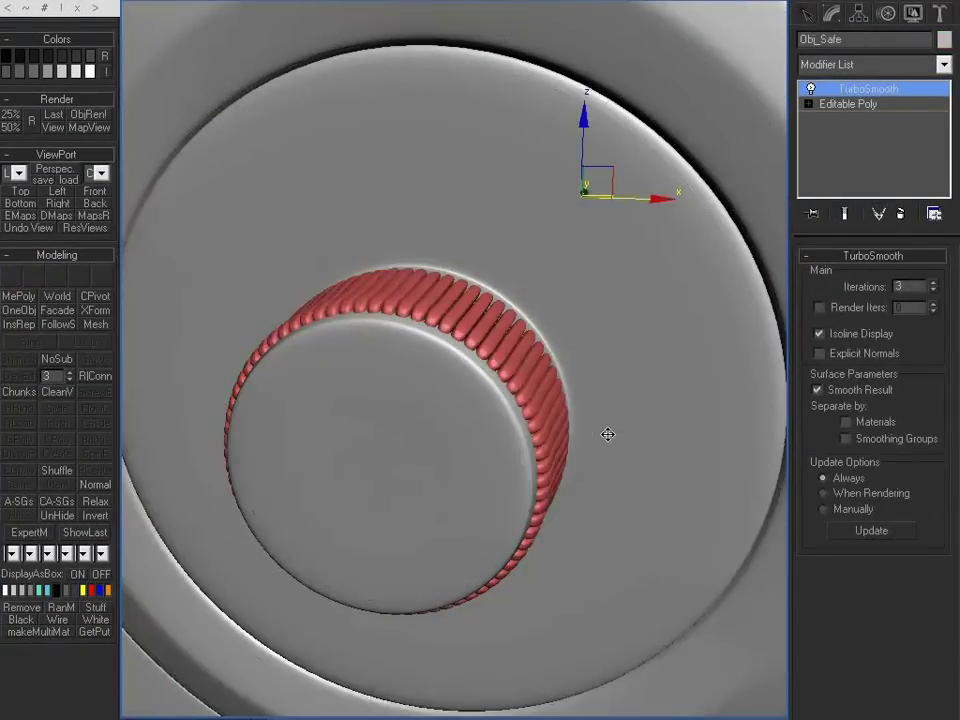
Step: Select all the bars, Box01 through Box72, and set their object color to gray
alt+middle_drag(607, 434, 457, 396)
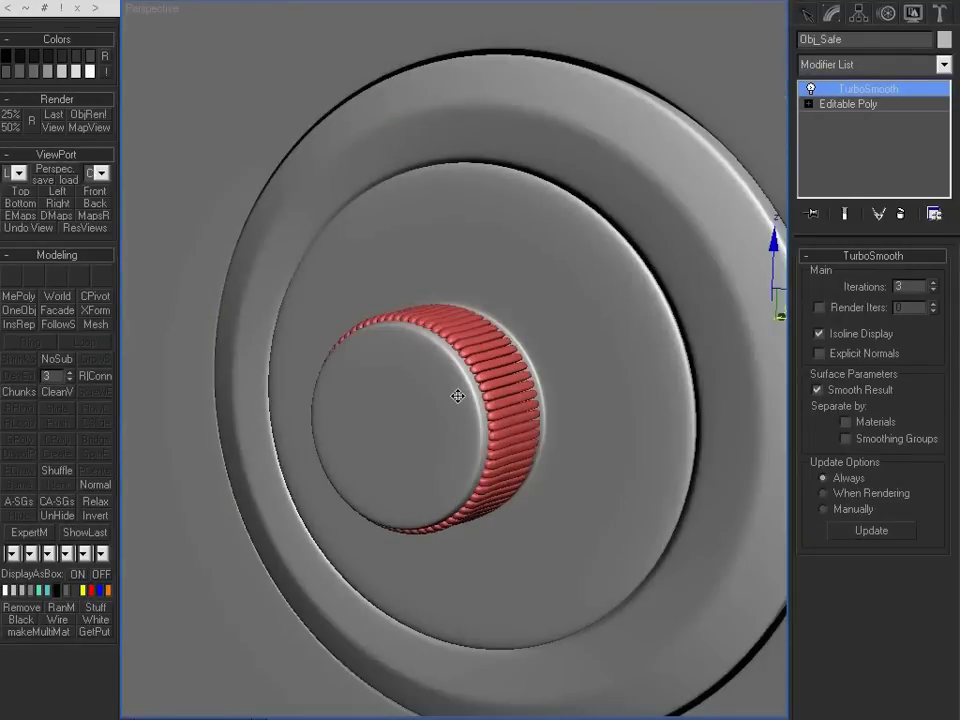
key(h)
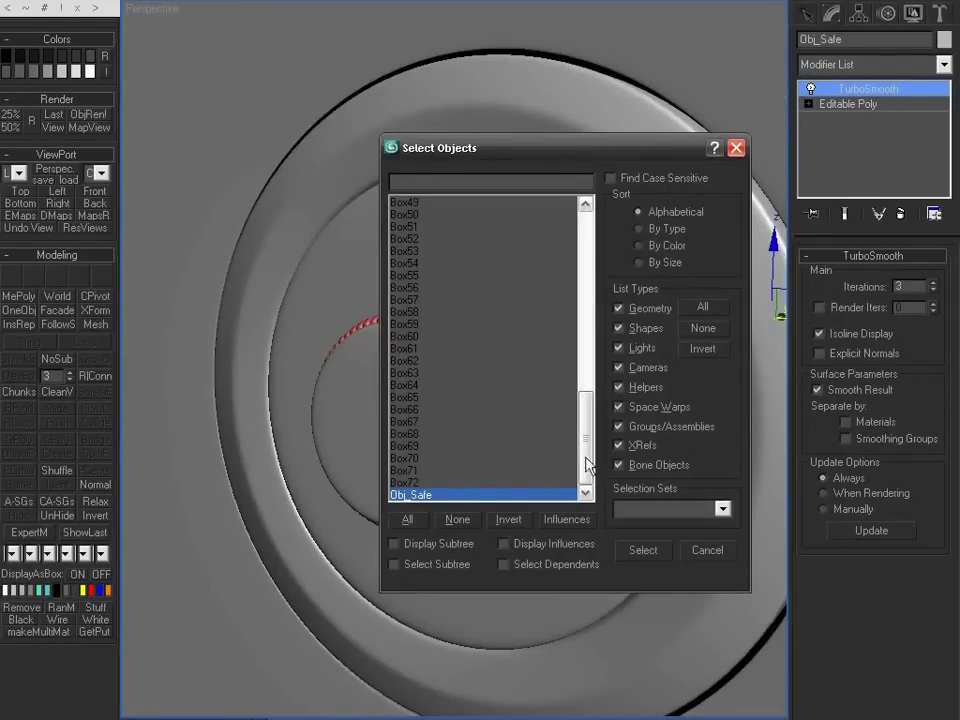
click(452, 483)
drag(582, 450, 582, 270)
shift+click(418, 205)
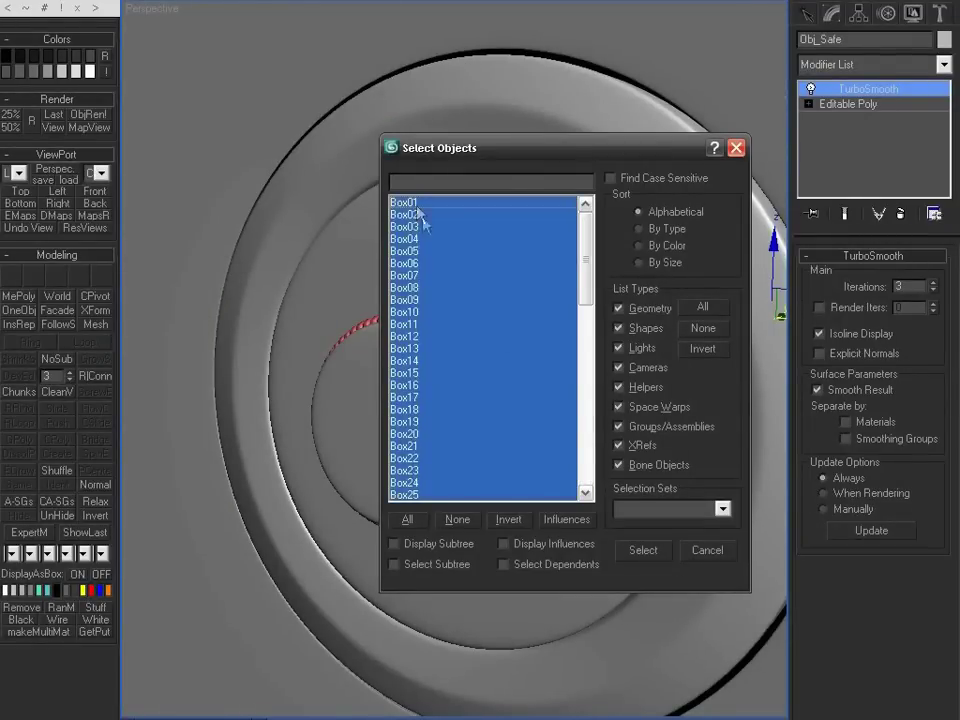
click(645, 551)
click(943, 39)
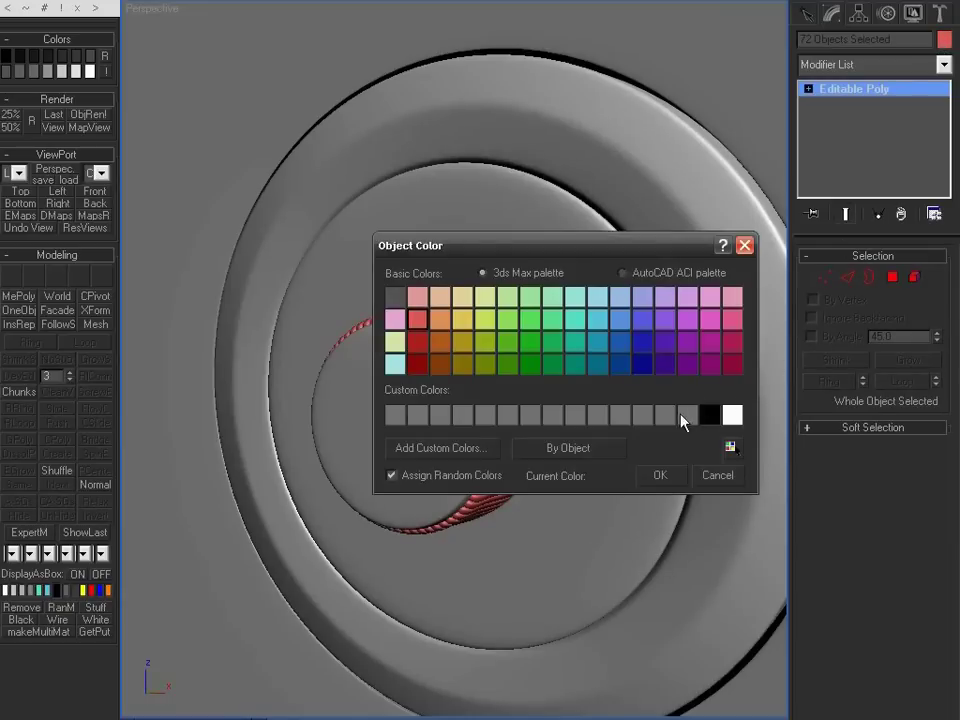
click(660, 475)
alt+middle_drag(658, 486, 527, 413)
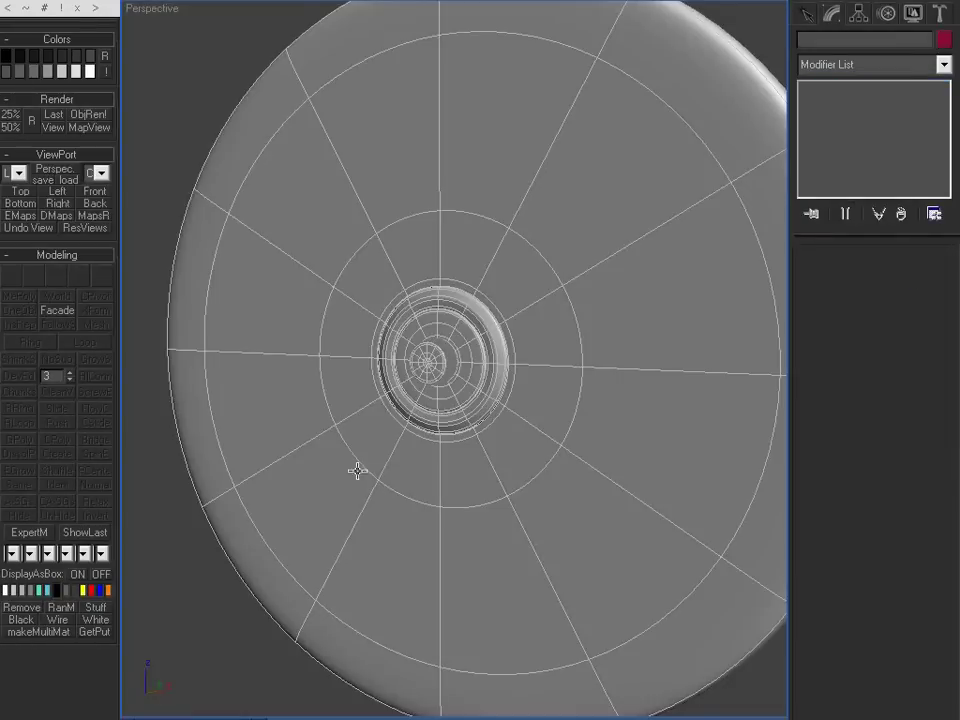
Step: Select the post's polygons on Obj_Safe at the Editable Poly level by growing the selection from its cap center
click(357, 470)
scroll(392, 458, up, 8)
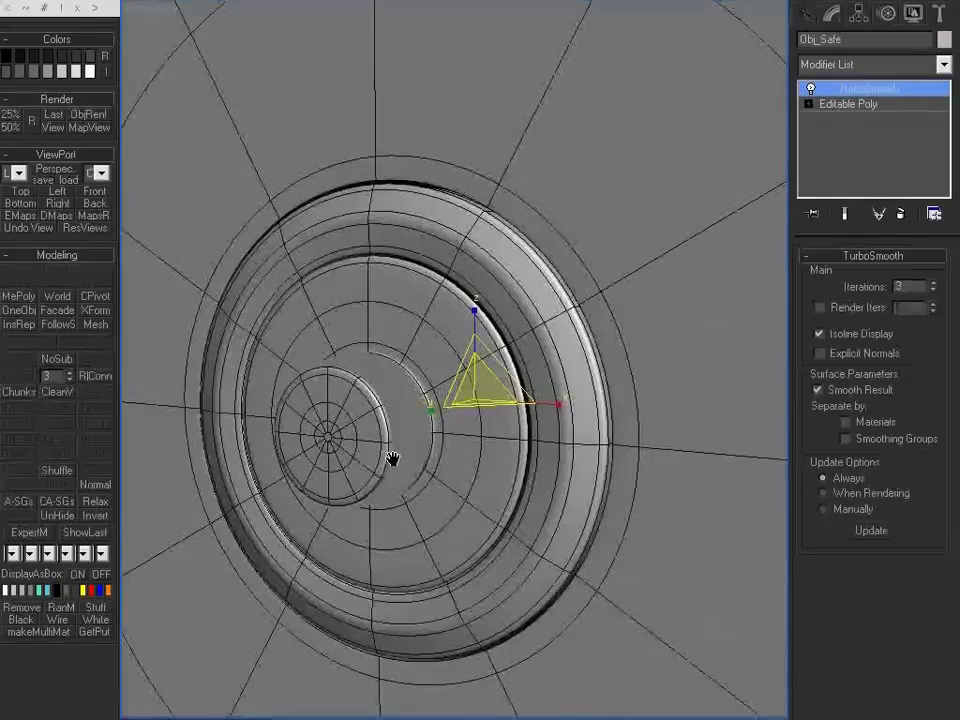
scroll(392, 458, up, 5)
click(858, 103)
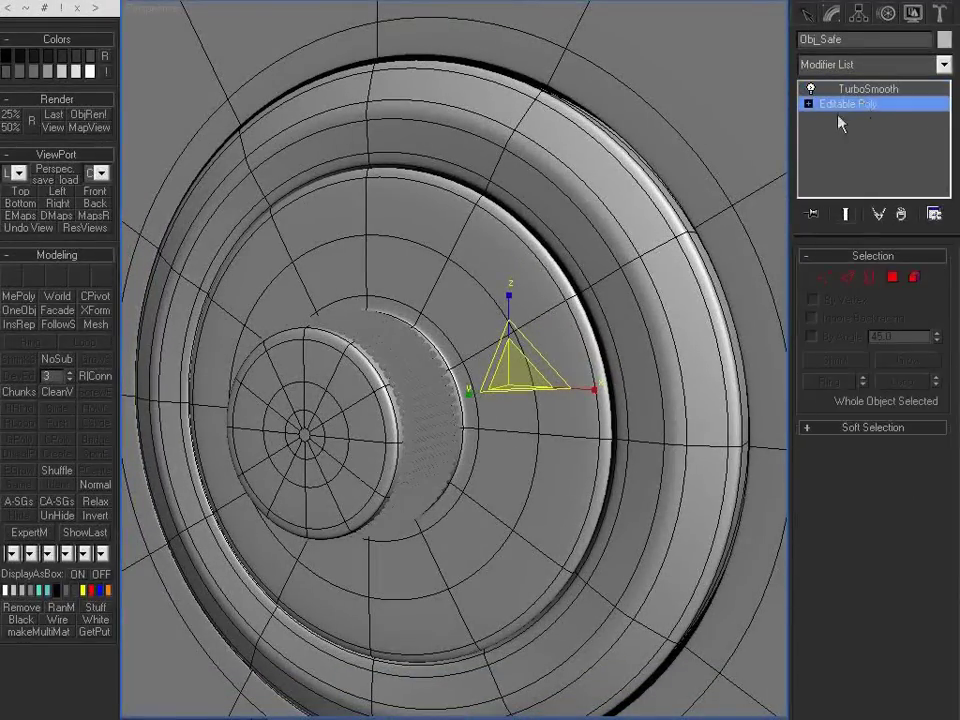
key(4)
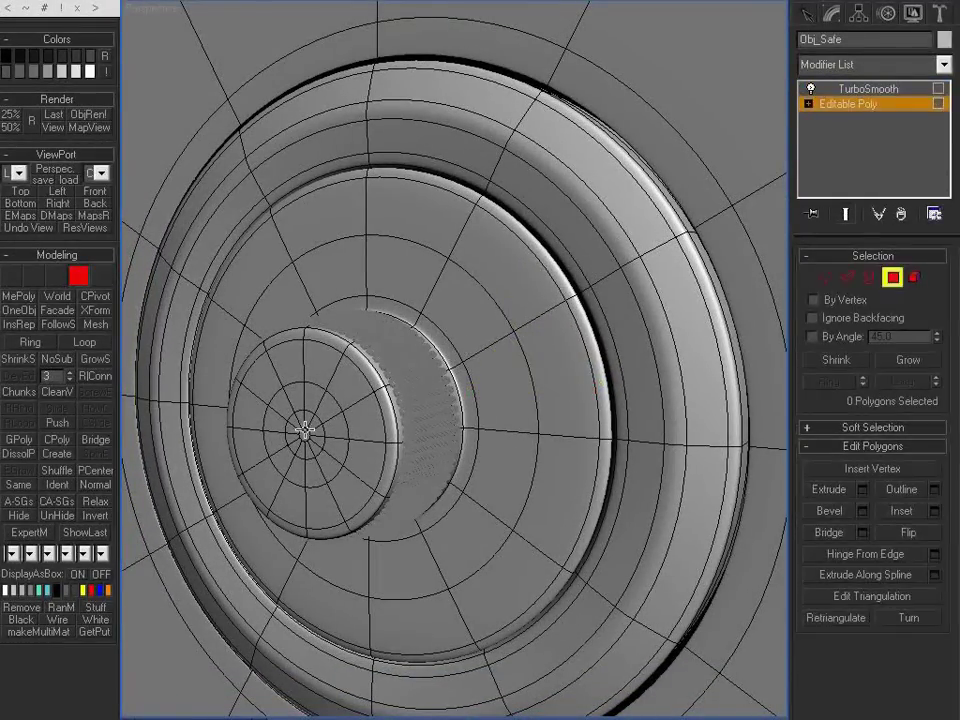
click(304, 433)
key(ctrl+Page_Up)
key(ctrl+Page_Up)
key(ctrl+Page_Up)
key(ctrl+Page_Up)
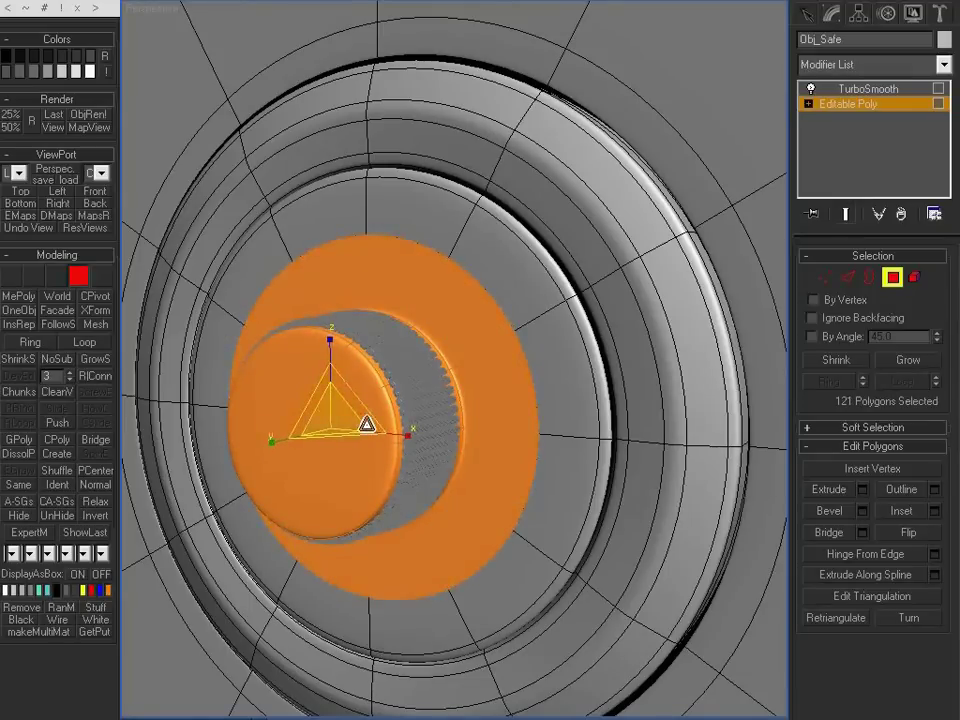
key(ctrl+Page_Down)
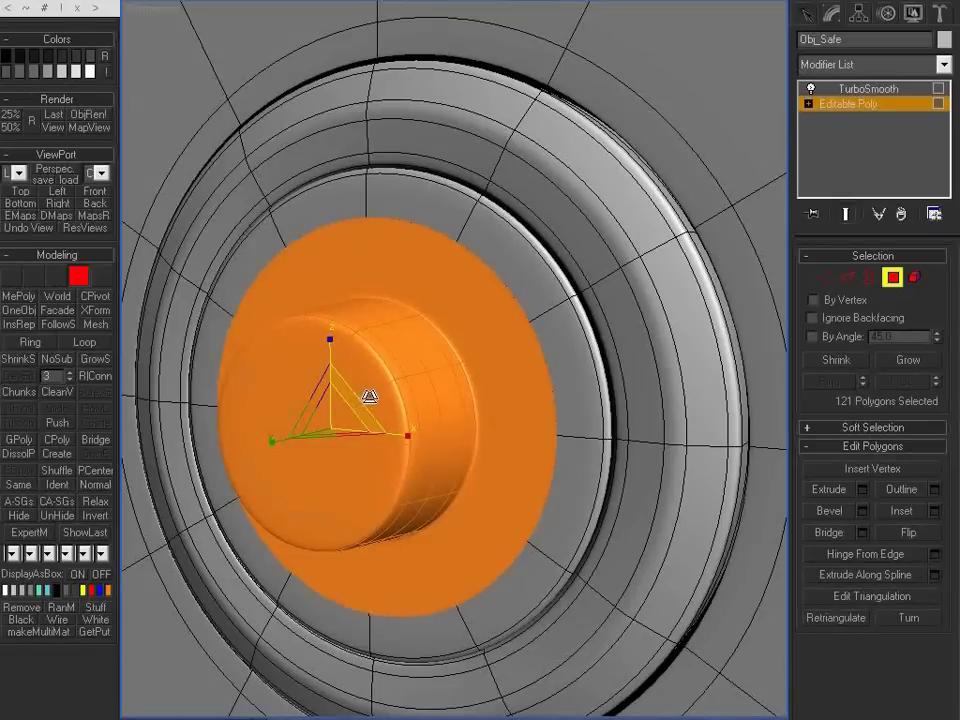
Step: Scale the post's polygons larger in the XZ plane and deselect the safe object
mouse_move(369, 394)
mouse_down()
mouse_move(358, 400)
mouse_move(373, 390)
mouse_up()
scroll(373, 391, down, 6)
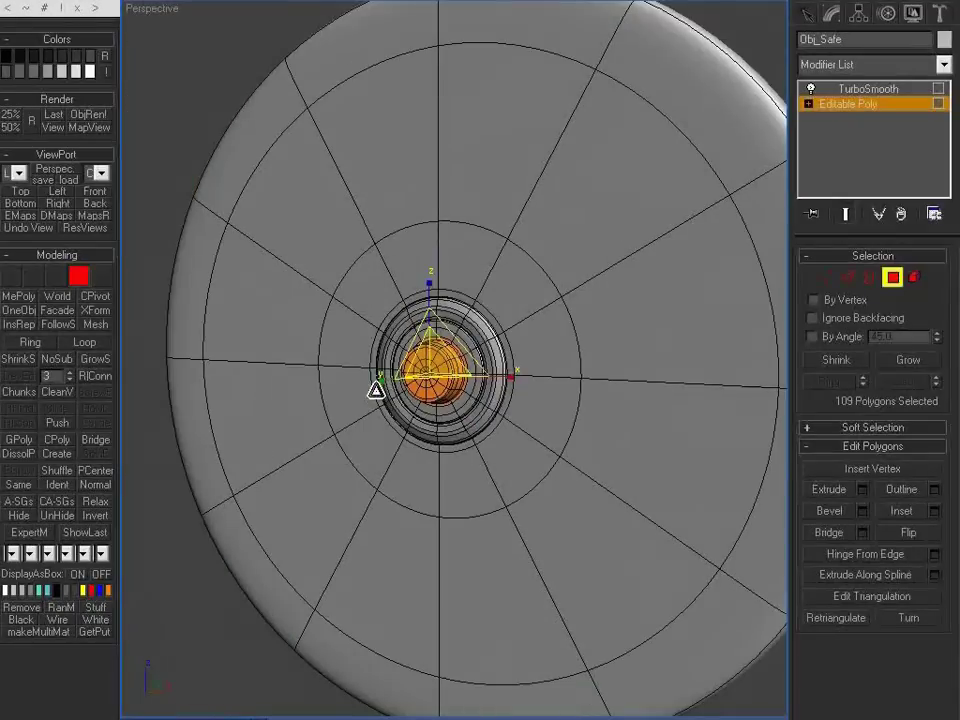
key(4)
click(191, 609)
Step: Select all the grip bars, Box01 through Box72, by name
scroll(446, 360, up, 3)
key(h)
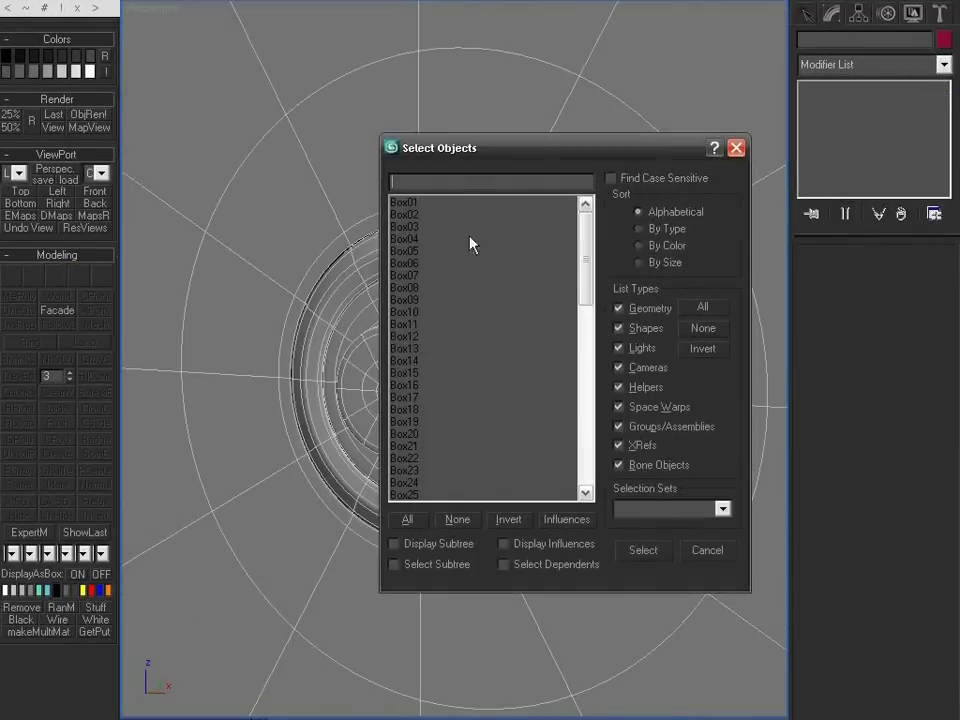
click(441, 204)
drag(583, 268, 586, 415)
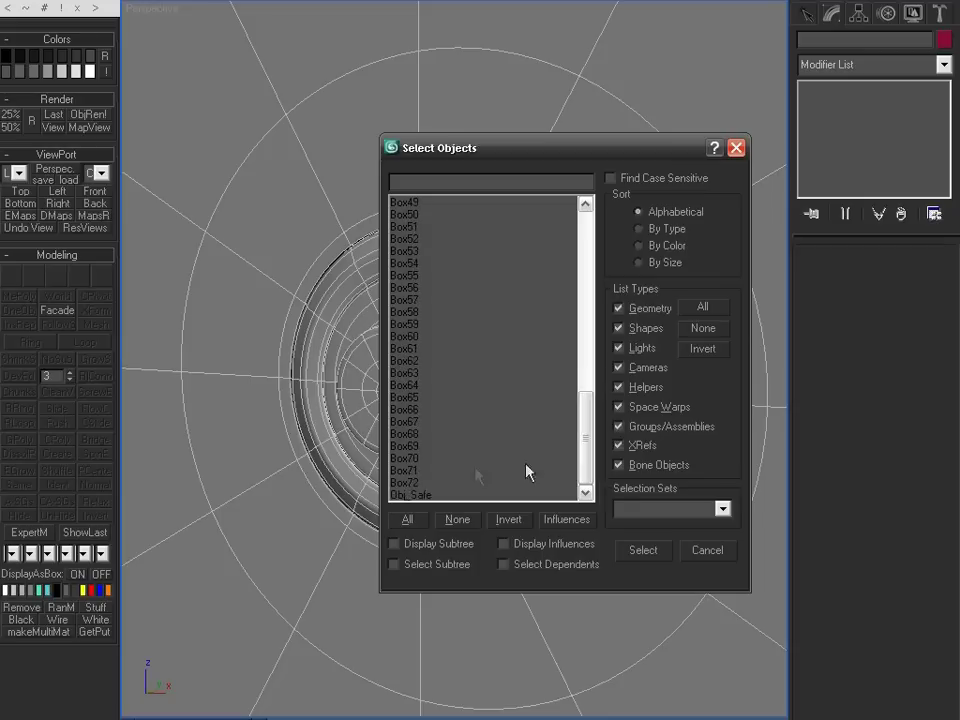
shift+click(428, 483)
click(660, 556)
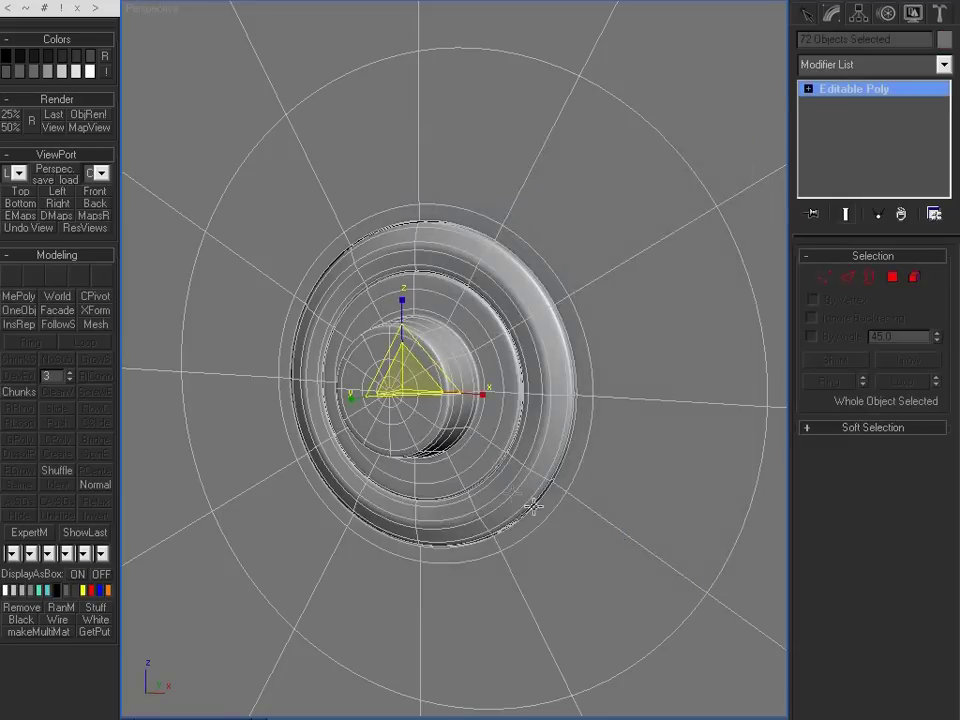
Step: Scale the selected bars larger in the XZ plane so they sit around the side of the enlarged post
scroll(499, 477, up, 5)
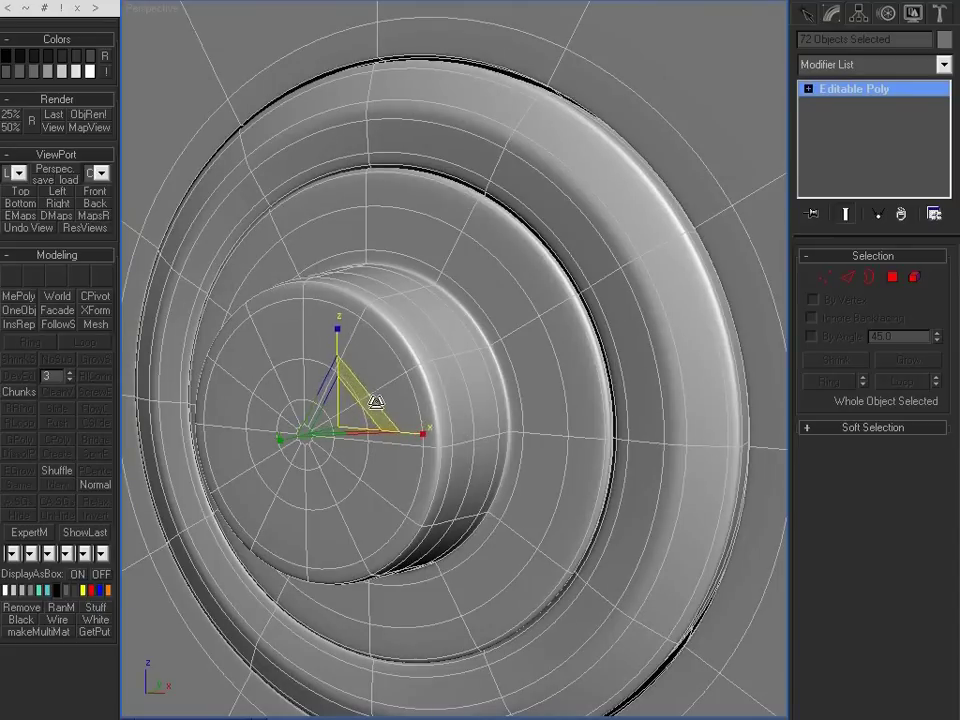
drag(376, 403, 396, 384)
scroll(407, 381, down, 7)
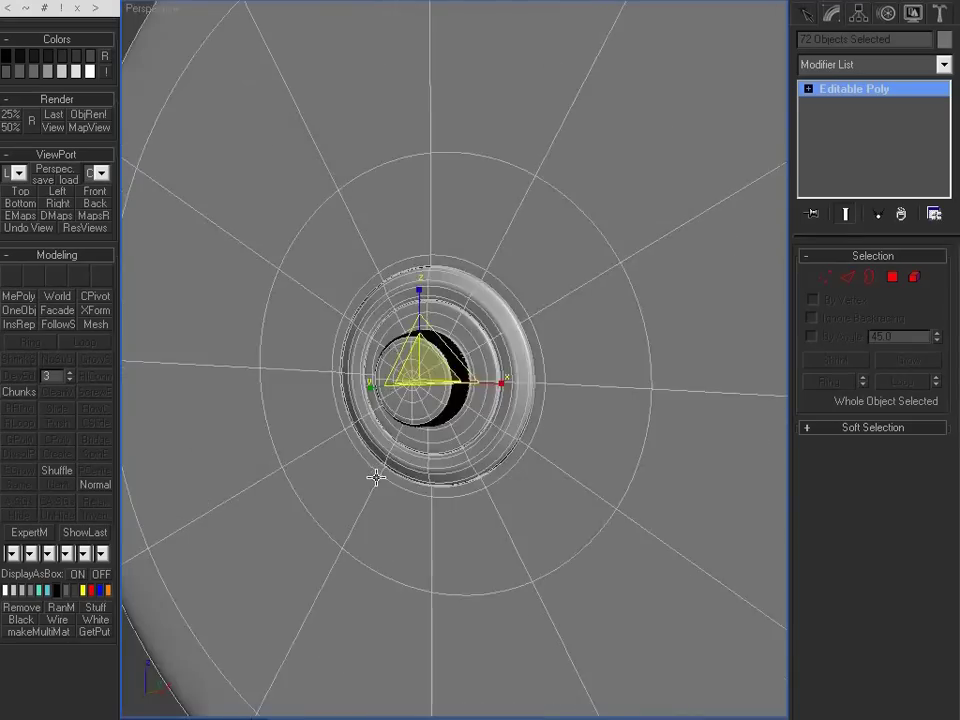
Step: Examine the fit of the grip bars around the post at vertex level with the edge display hidden, both close up and from afar
click(240, 640)
key(1)
scroll(465, 390, up, 10)
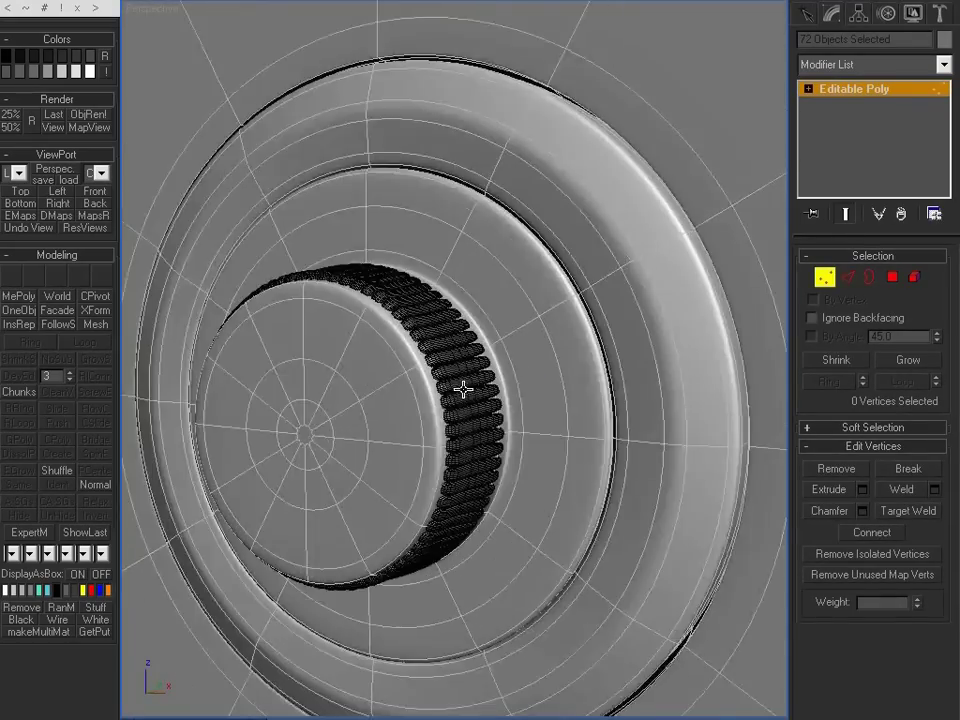
key(F4)
mouse_move(460, 385)
alt+middle_down()
mouse_move(480, 364)
mouse_move(508, 377)
mouse_move(636, 377)
mouse_move(527, 389)
mouse_move(450, 379)
mouse_move(463, 369)
mouse_move(463, 377)
alt+middle_up()
scroll(527, 389, down, 3)
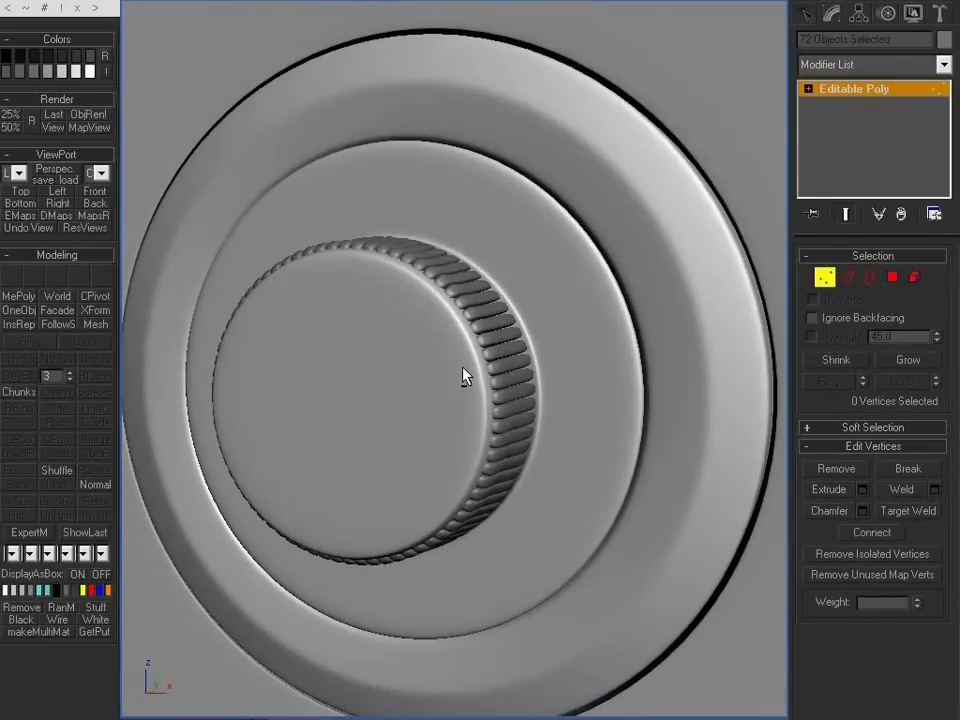
scroll(463, 376, down, 2)
scroll(463, 375, up, 1)
scroll(463, 374, down, 3)
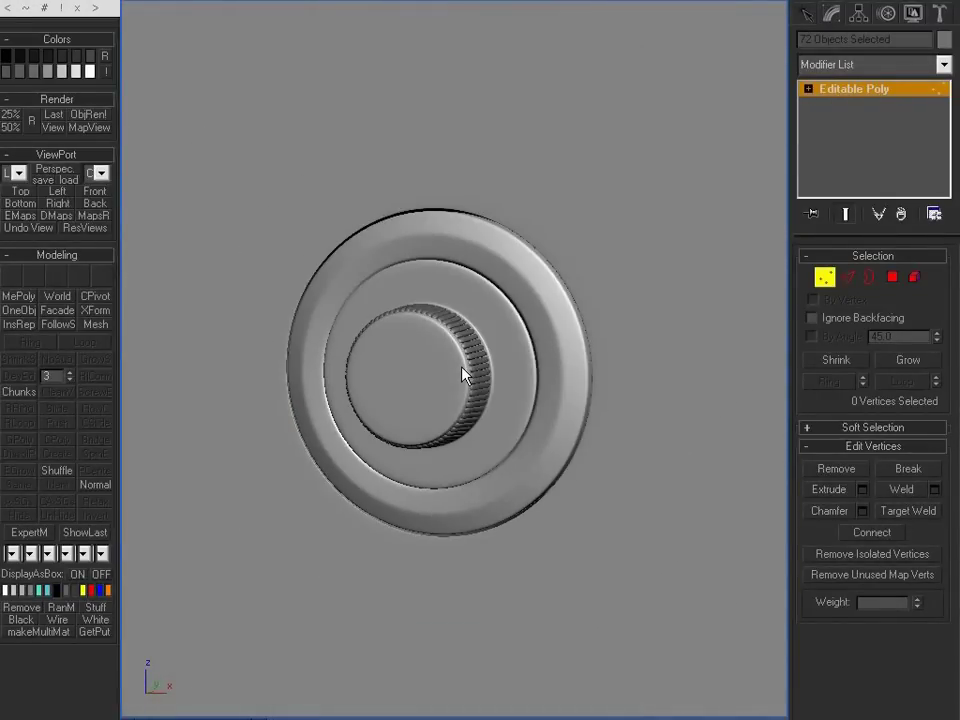
scroll(463, 374, up, 3)
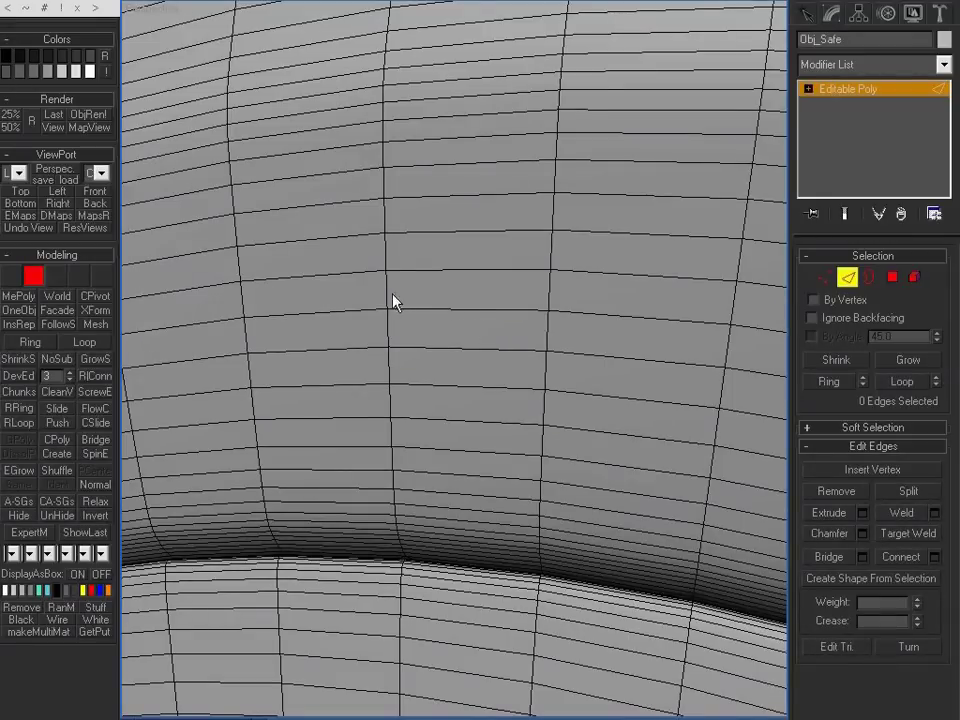
Step: Select a radial run of 22 connected edges across the sloped ring at the top of Obj_Safe by extending one edge along its loop
click(386, 291)
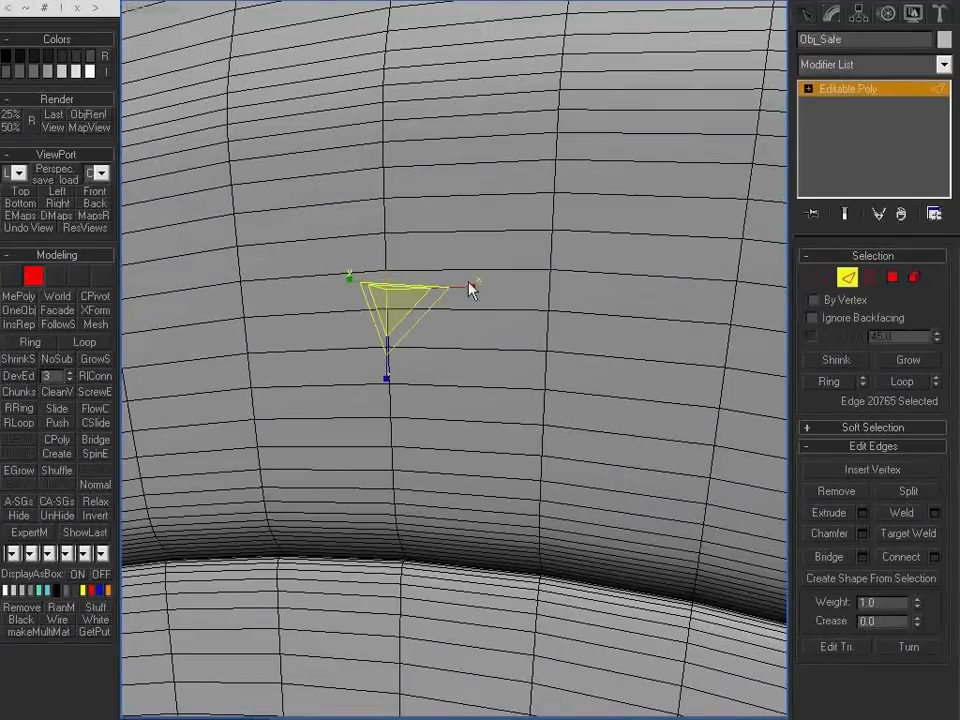
click(936, 379)
click(936, 379)
click(936, 379)
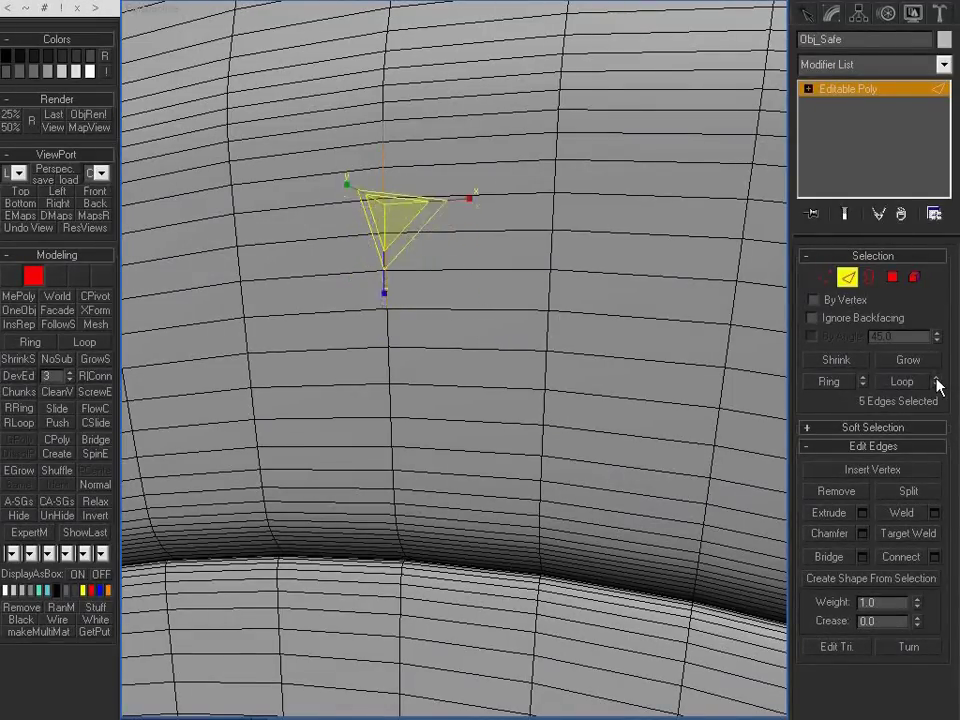
click(936, 379)
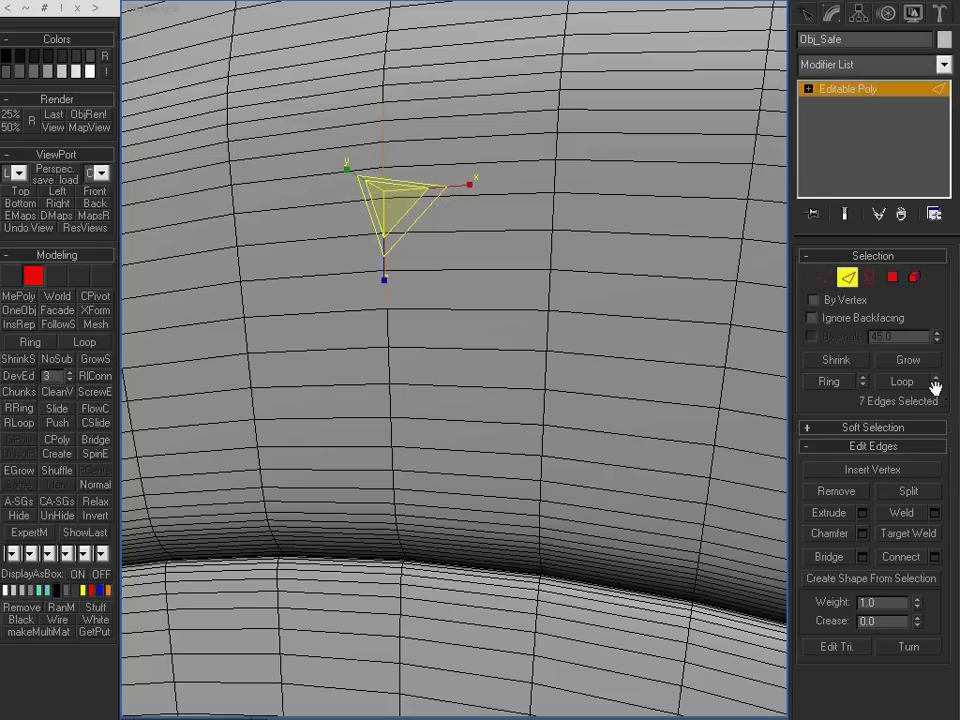
click(936, 390)
click(936, 390)
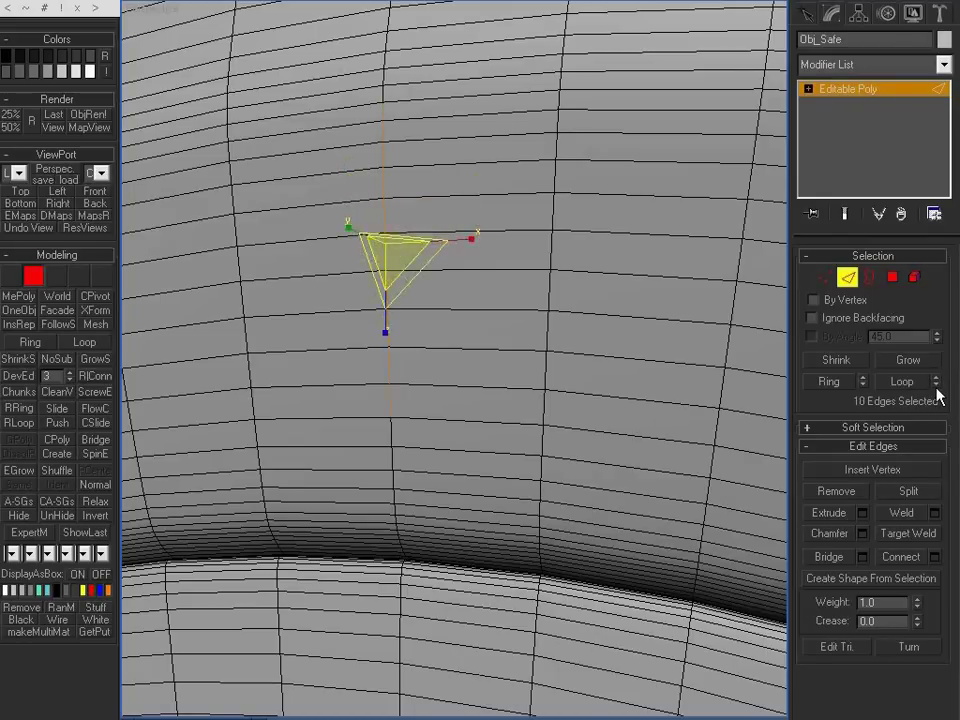
click(936, 390)
click(936, 390)
click(936, 390)
click(936, 390)
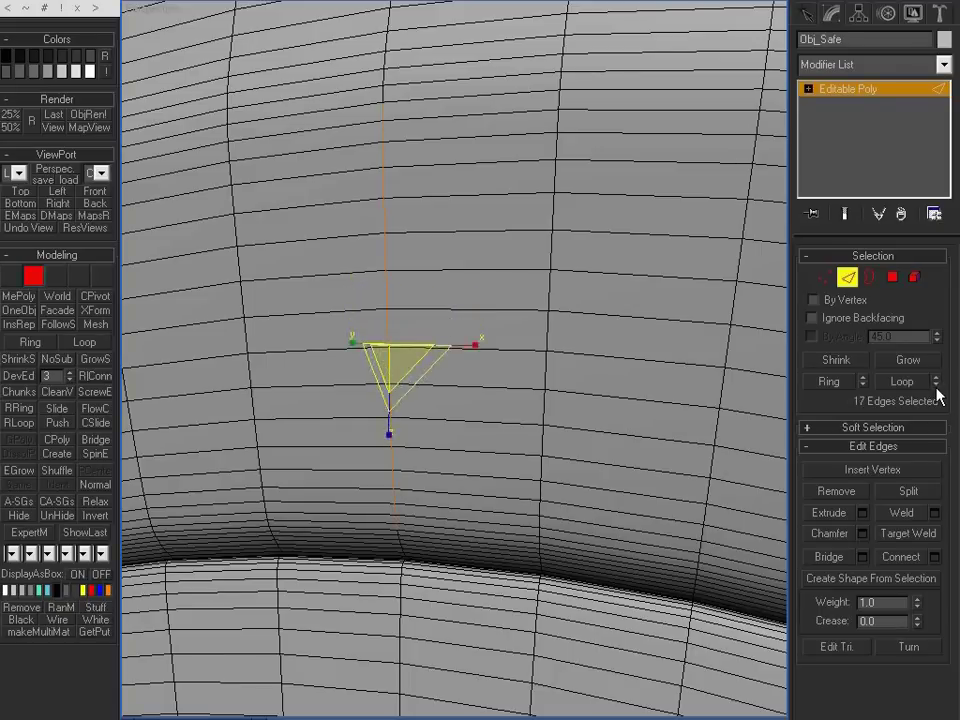
click(936, 390)
click(936, 390)
click(936, 390)
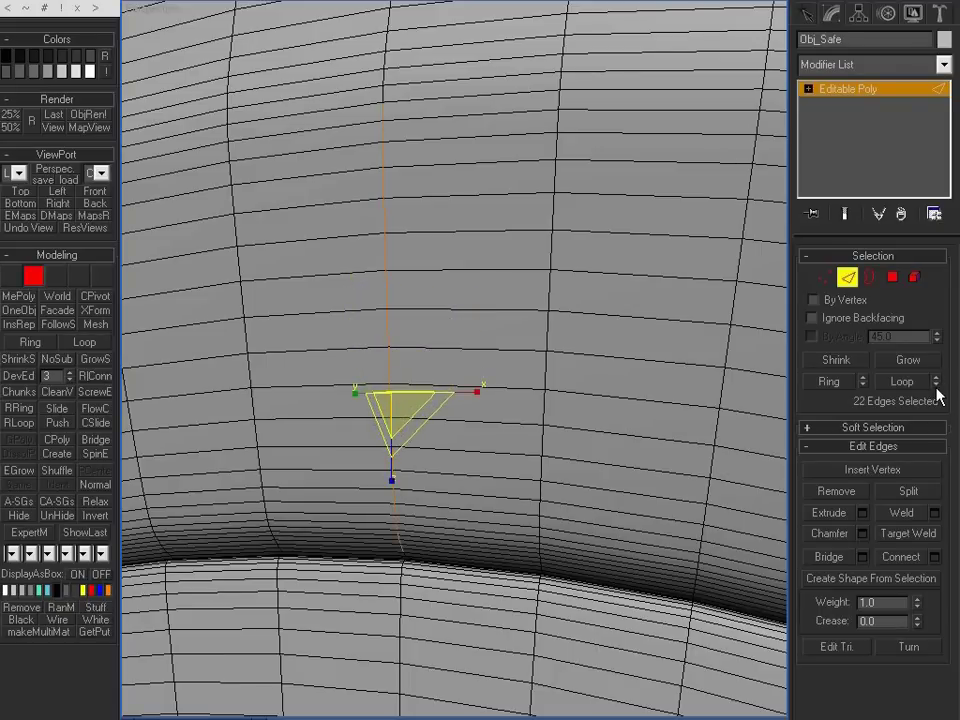
Step: Extrude the selected radial edges into a groove with a height of -2.21 cm and a base width of 0.864 cm, and hide the edge display
click(863, 513)
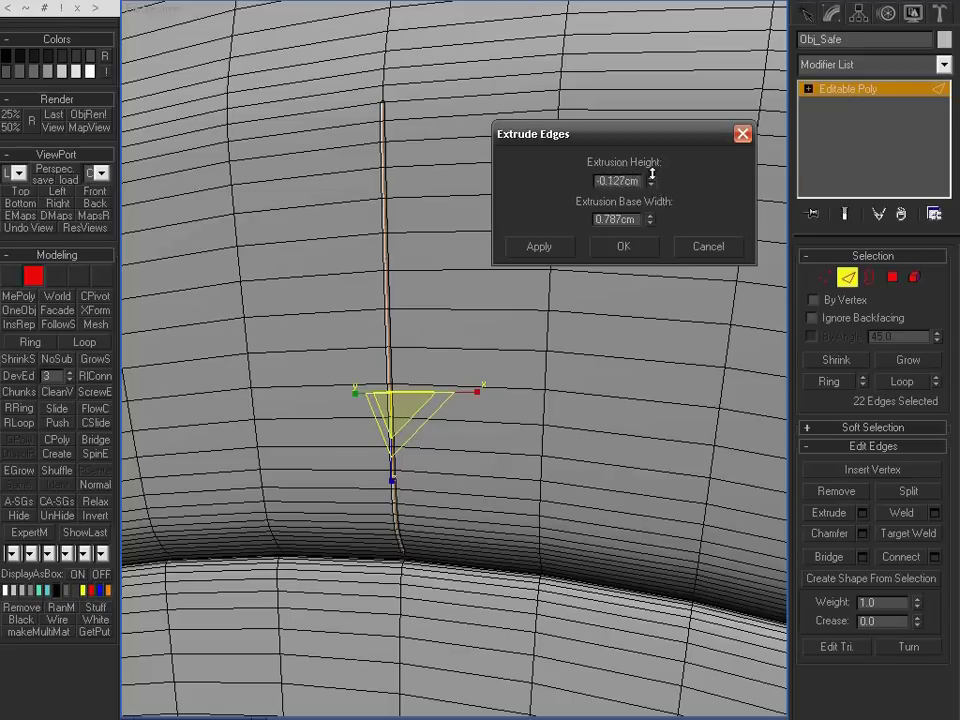
mouse_move(652, 177)
mouse_down()
mouse_move(649, 156)
mouse_move(652, 220)
mouse_move(652, 183)
mouse_up()
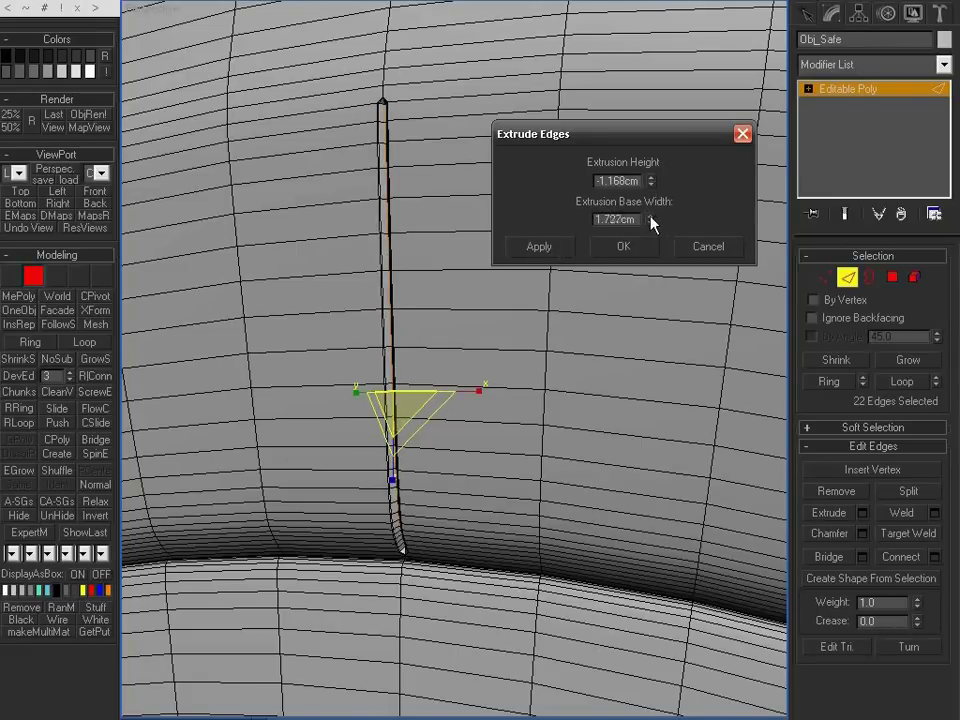
drag(653, 220, 648, 241)
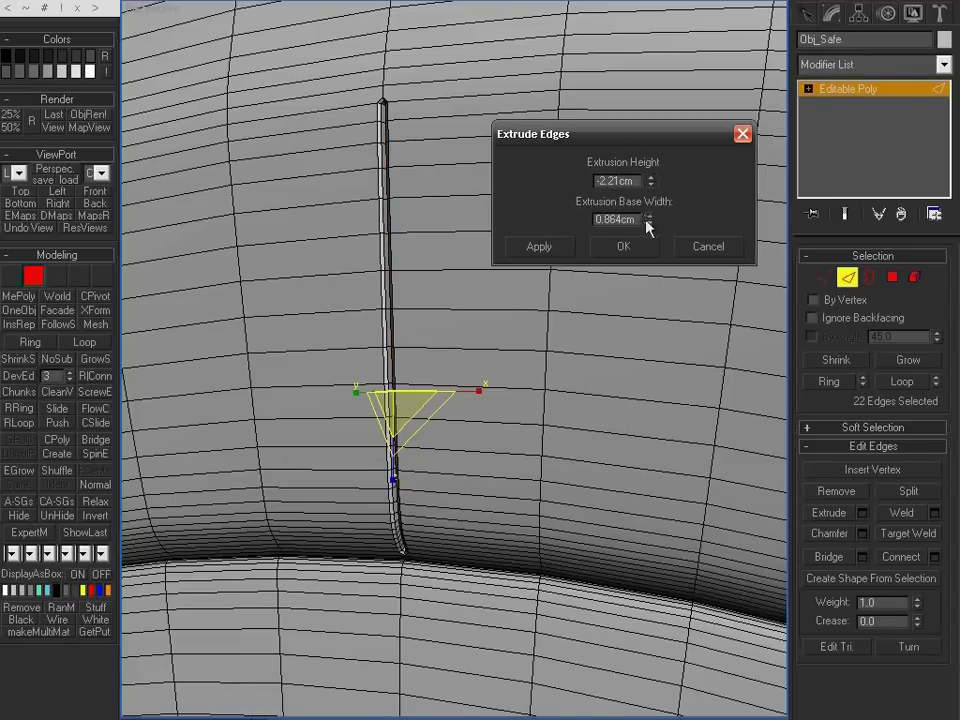
click(623, 246)
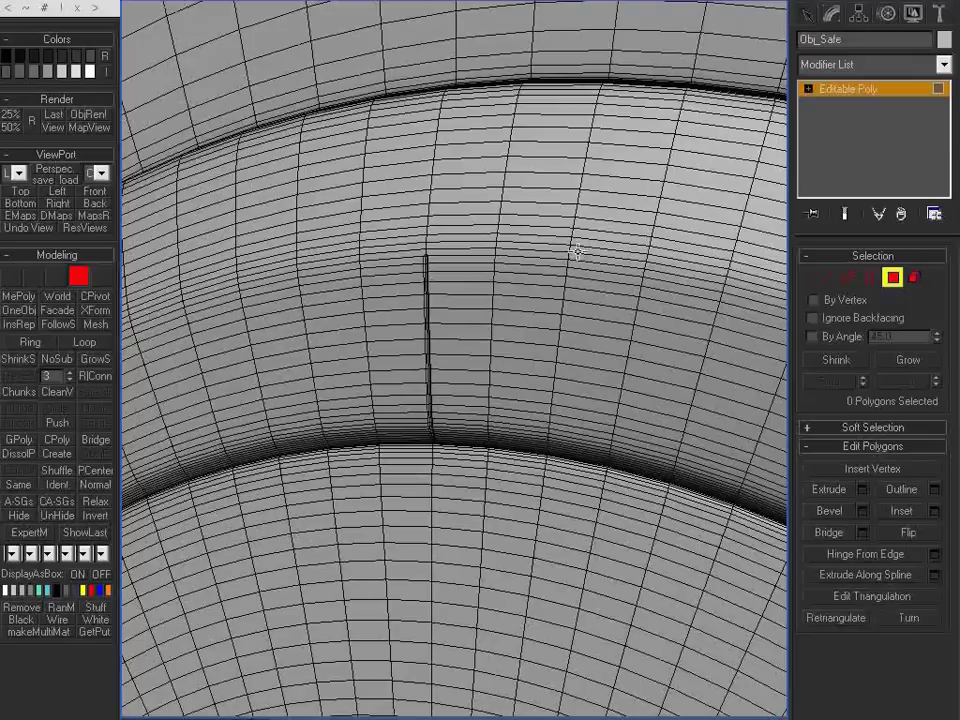
key(F4)
scroll(576, 251, down, 5)
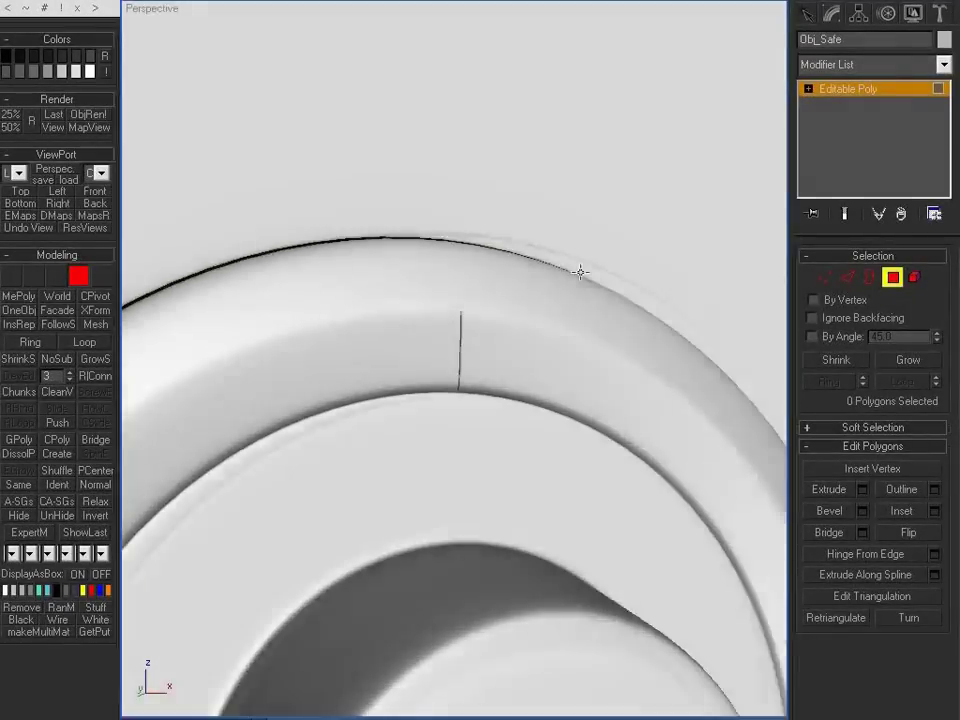
scroll(517, 296, down, 6)
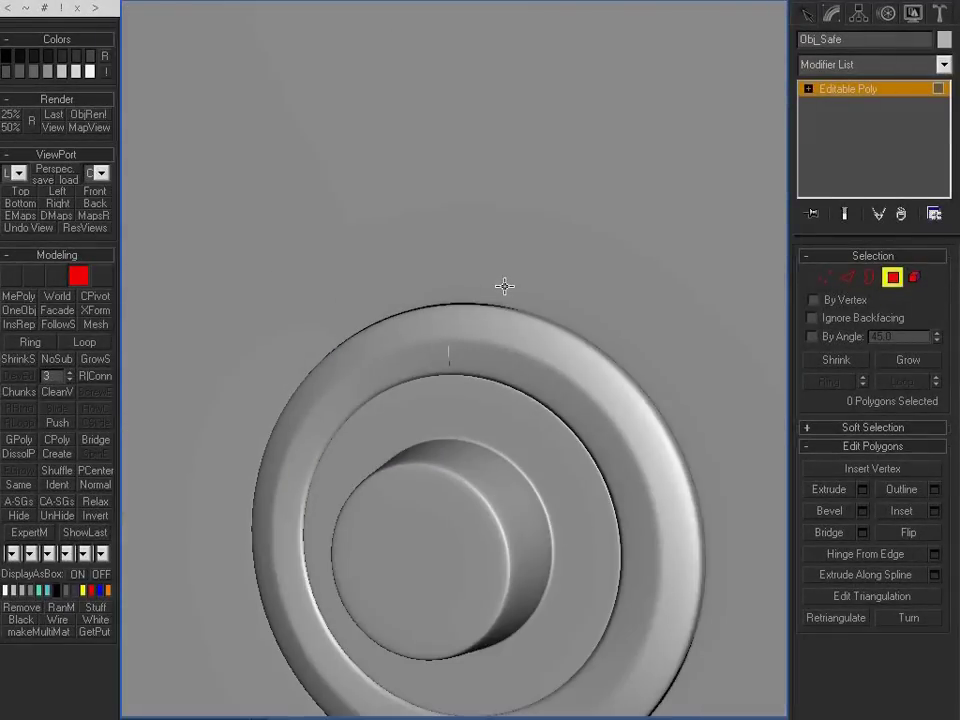